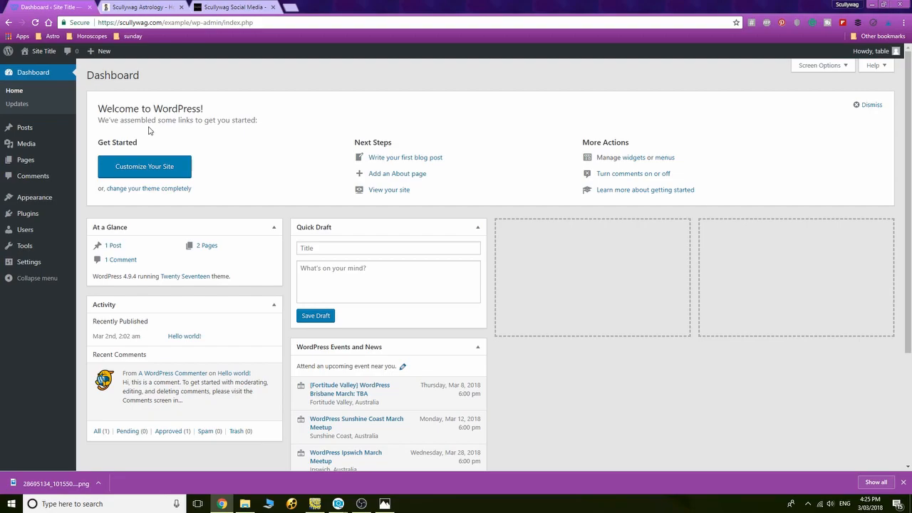
Open the live site in a new tab and look through its home page from header to footer
mouse_move(50, 52)
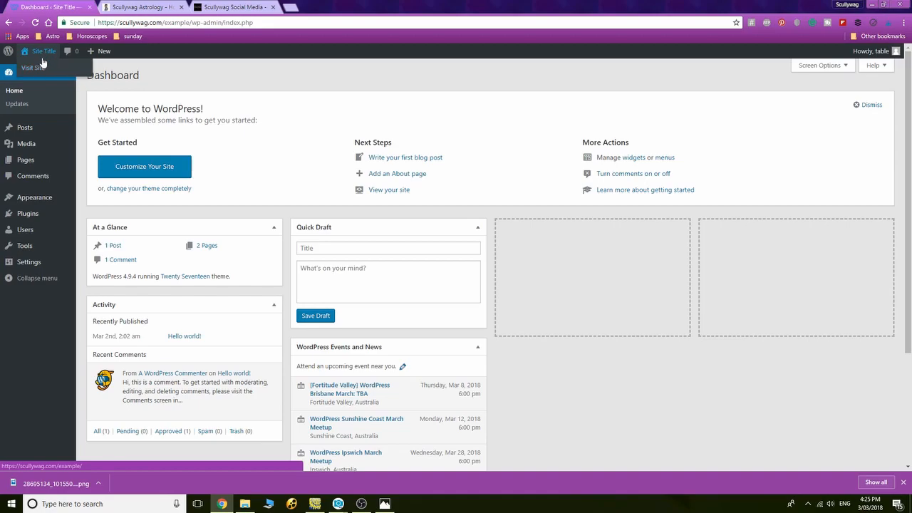
right_click(39, 71)
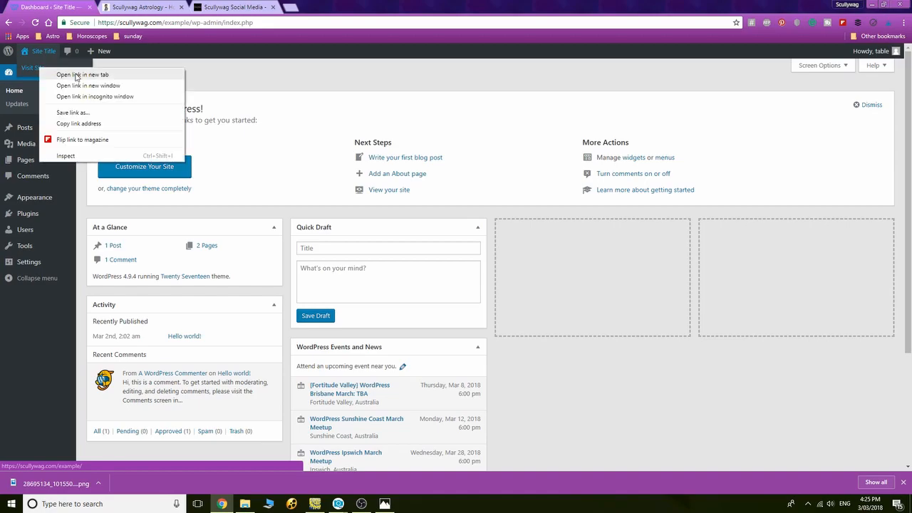
click(68, 74)
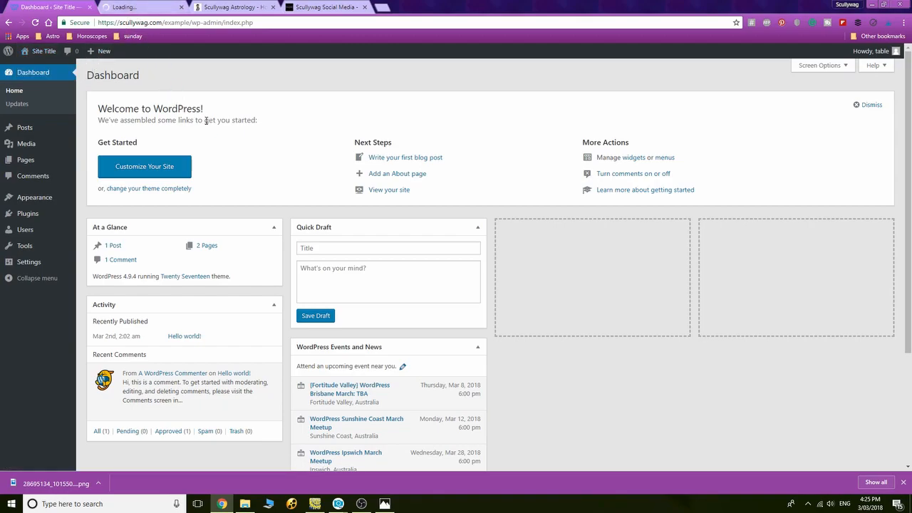
click(151, 8)
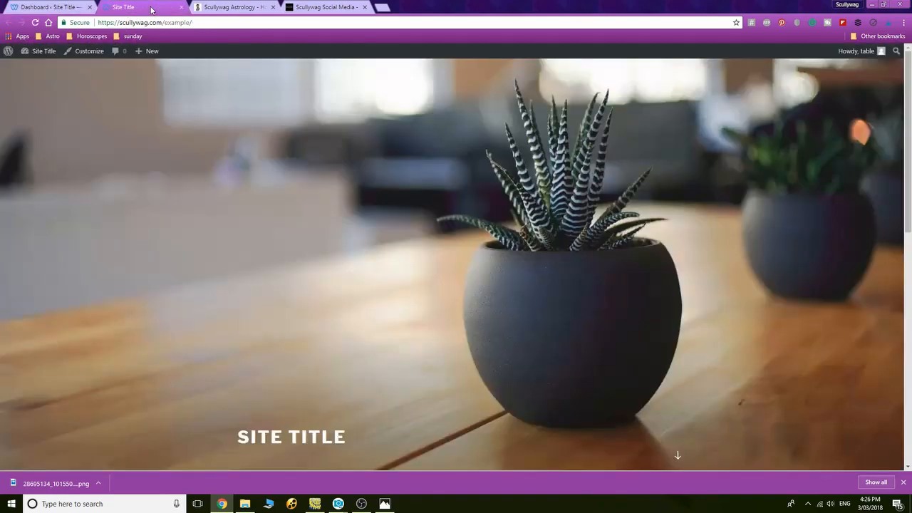
scroll(322, 171, down, 3)
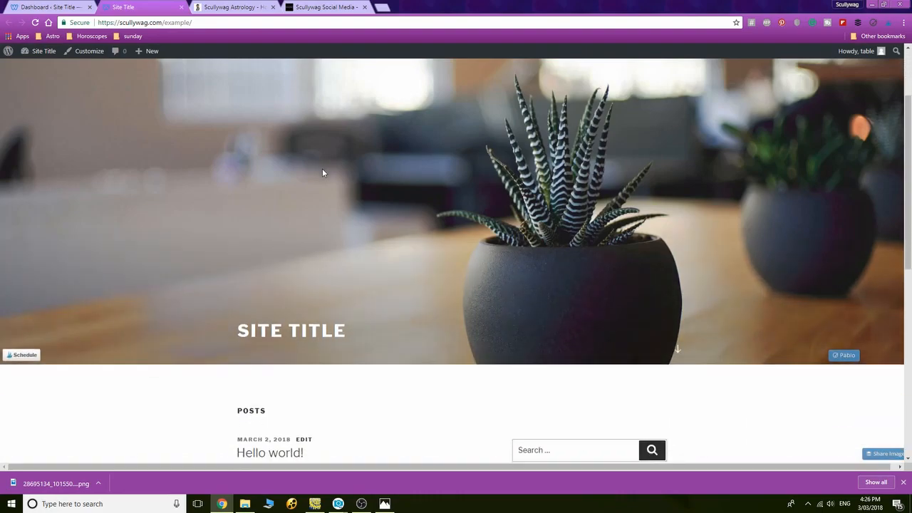
scroll(322, 171, down, 5)
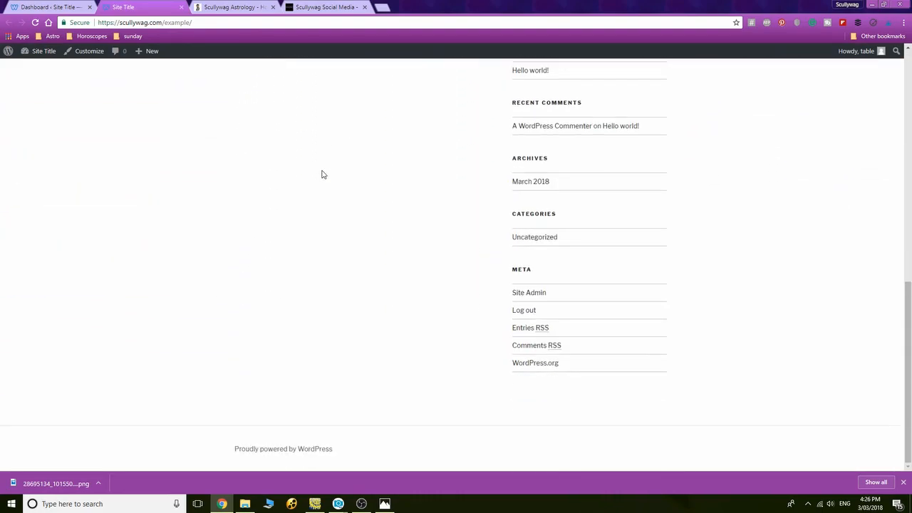
scroll(322, 173, up, 4)
scroll(323, 174, up, 3)
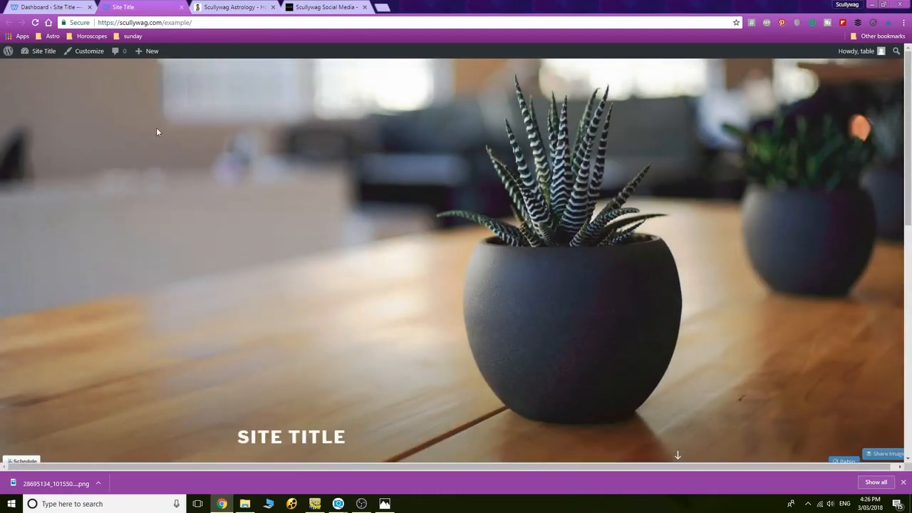
Show the installed themes in the dashboard and compare the active Twenty Seventeen theme with the live site
click(57, 9)
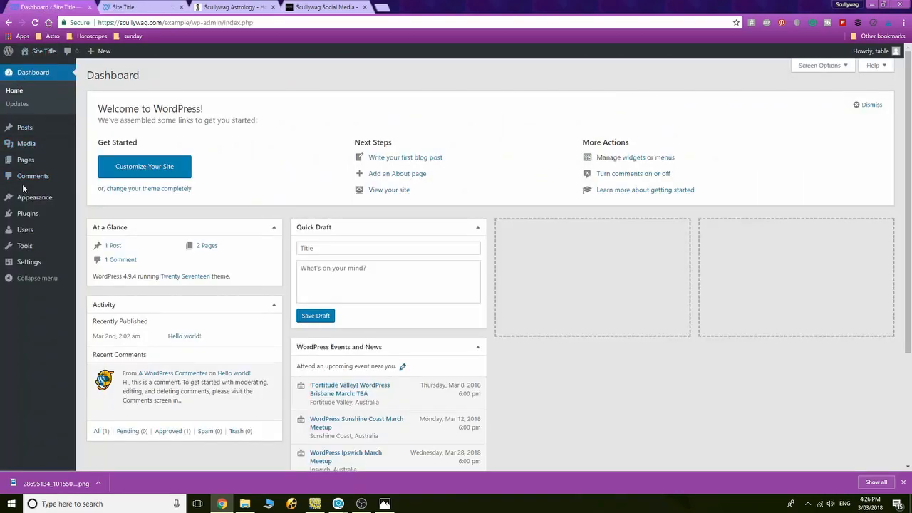
mouse_move(31, 205)
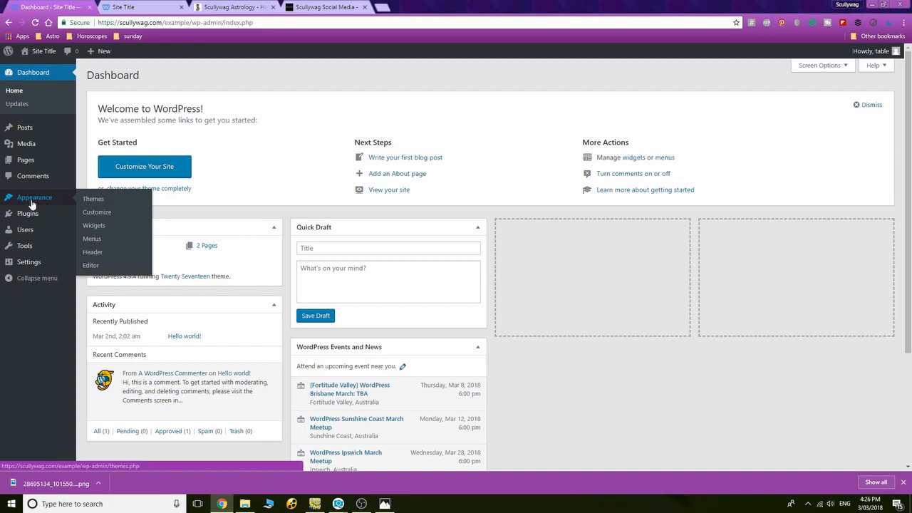
click(97, 202)
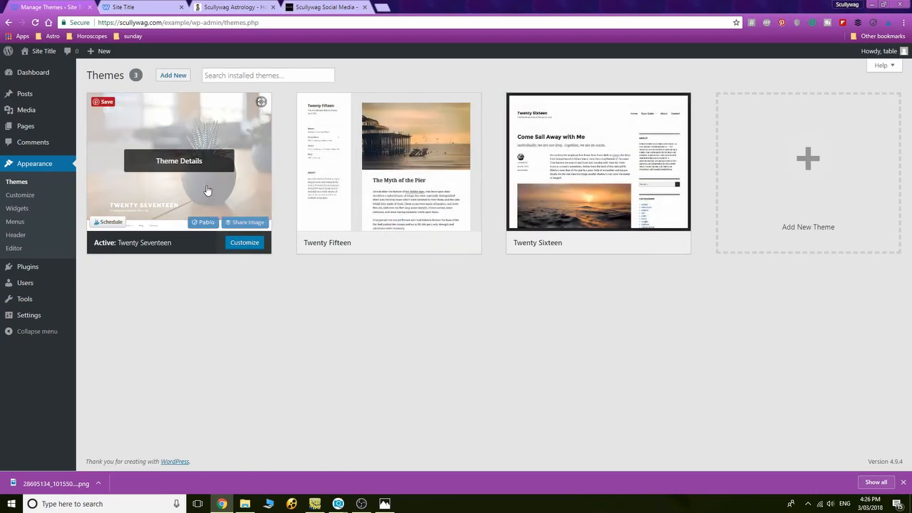
click(132, 7)
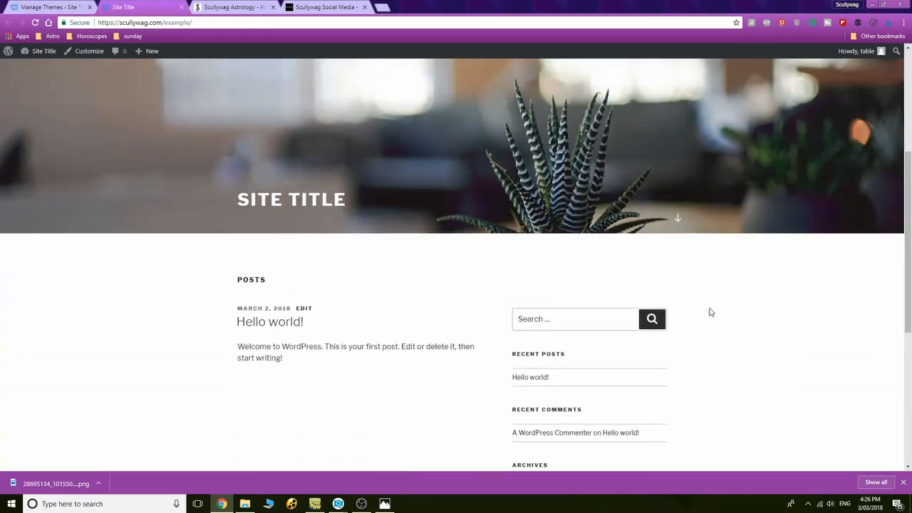
scroll(710, 312, up, 5)
click(54, 8)
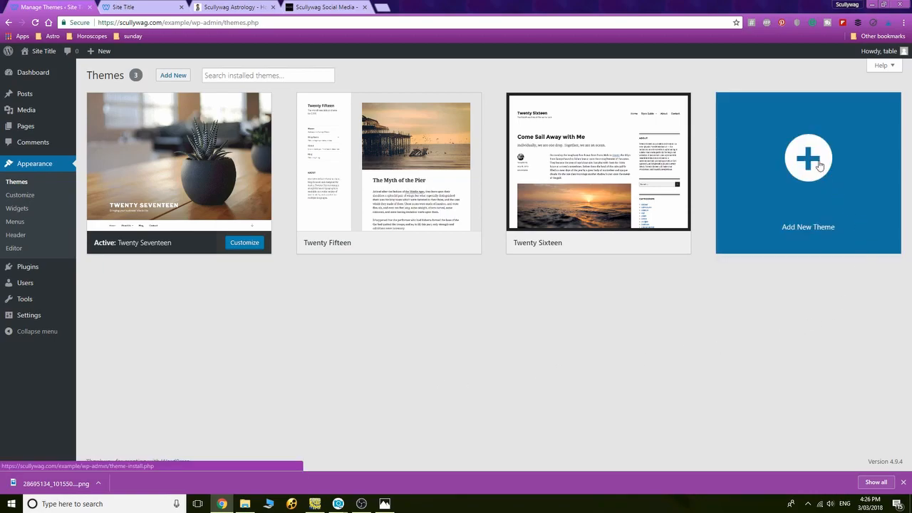
Start adding a new theme and look through the featured themes
click(175, 77)
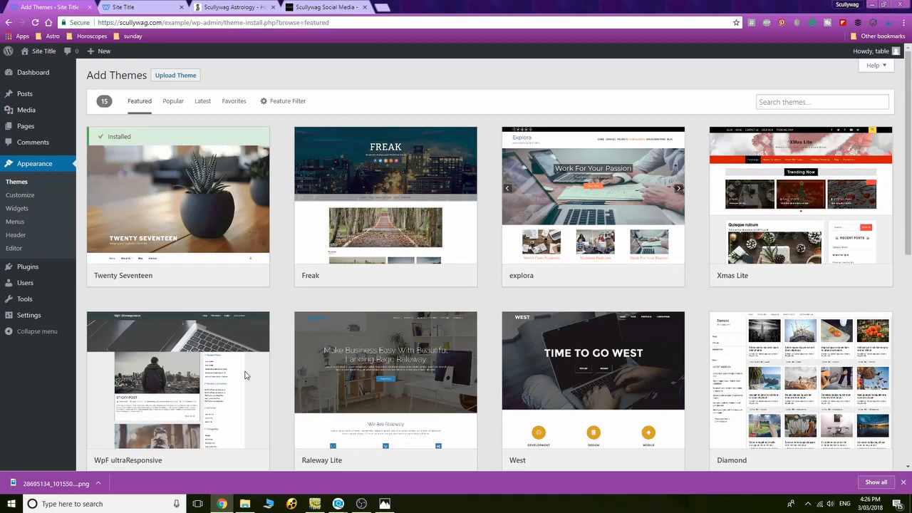
scroll(244, 376, down, 4)
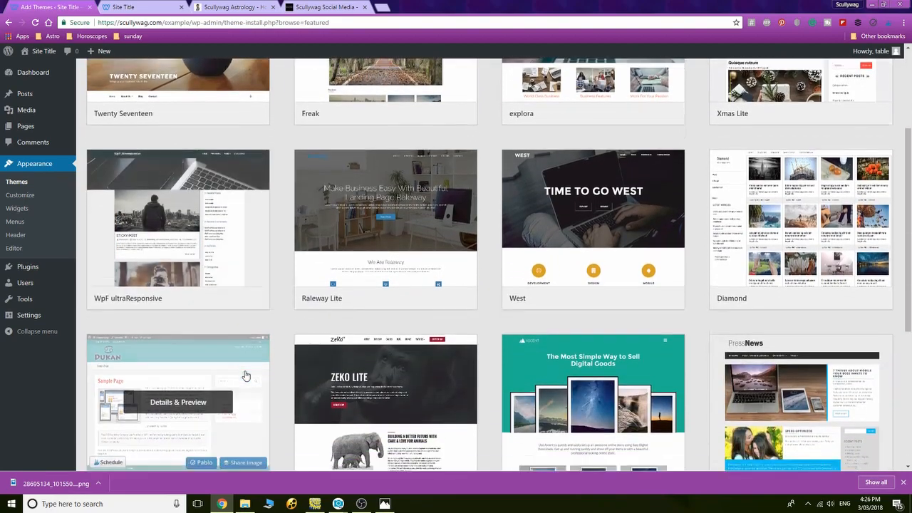
scroll(244, 375, down, 2)
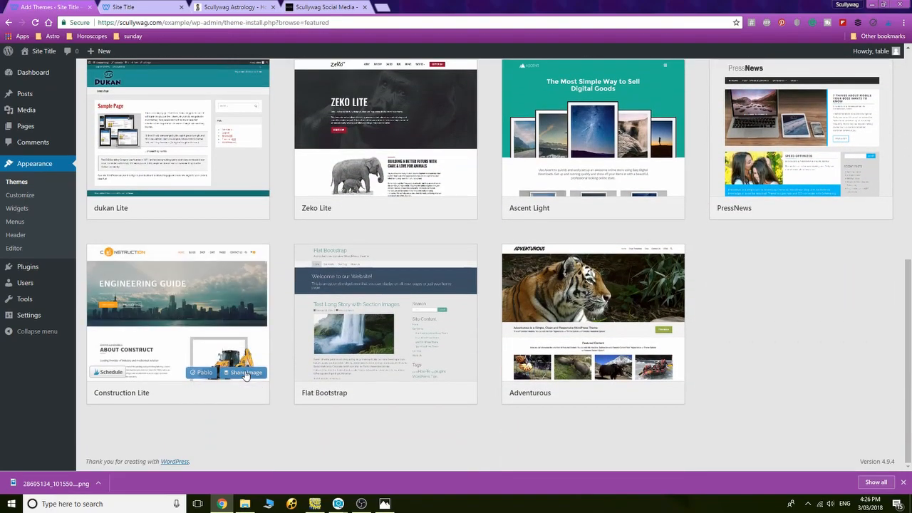
scroll(244, 375, up, 6)
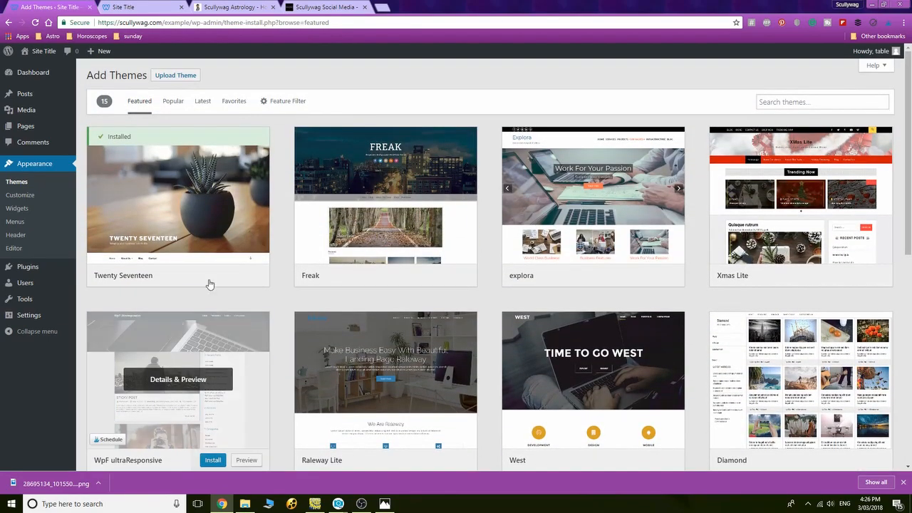
List the popular themes and skim through them
click(172, 107)
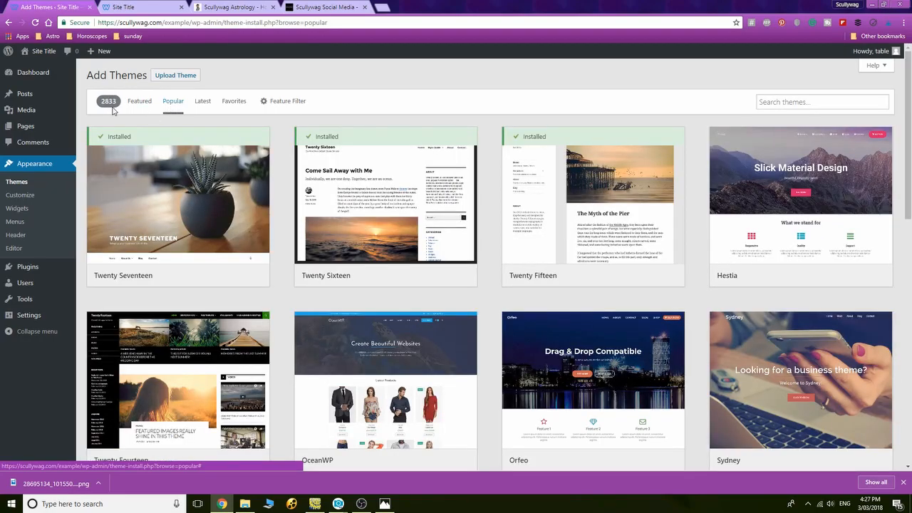
scroll(270, 254, down, 1)
scroll(270, 255, down, 3)
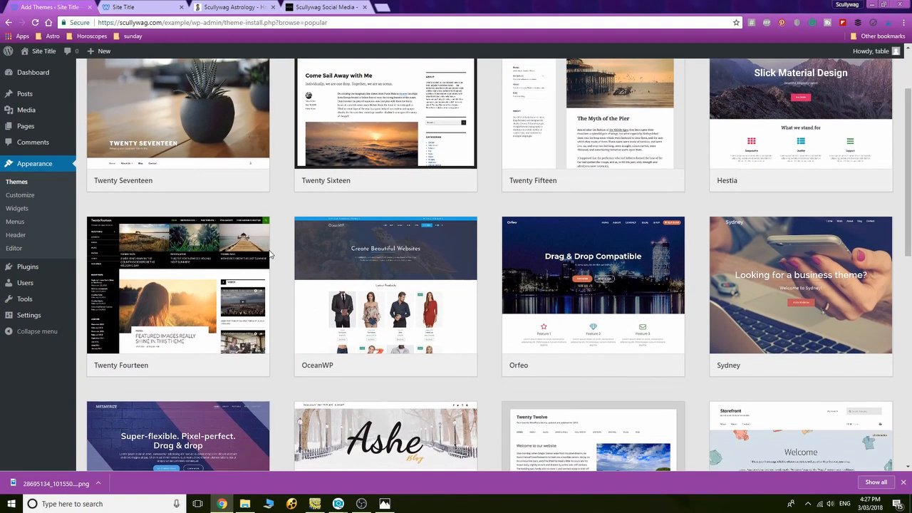
scroll(270, 254, down, 4)
scroll(270, 254, up, 9)
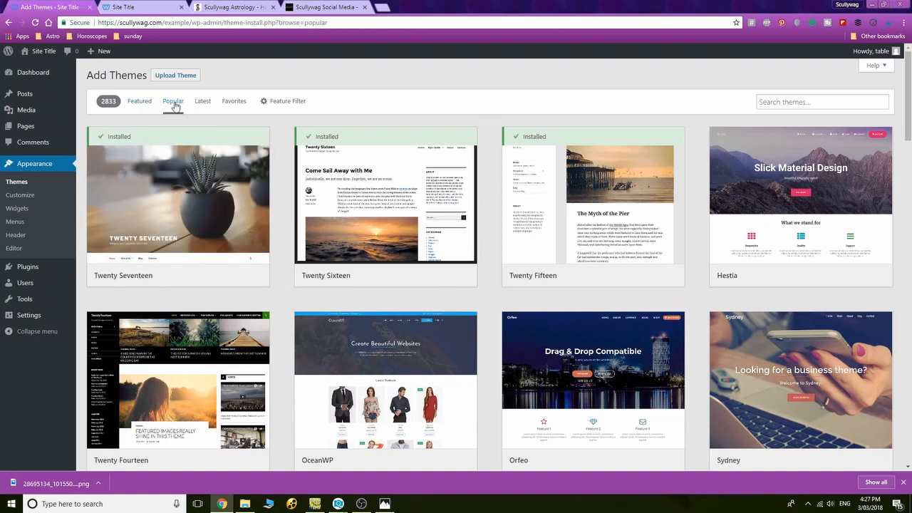
Browse the latest themes, and view the feature filter's subject, feature and layout options
click(202, 101)
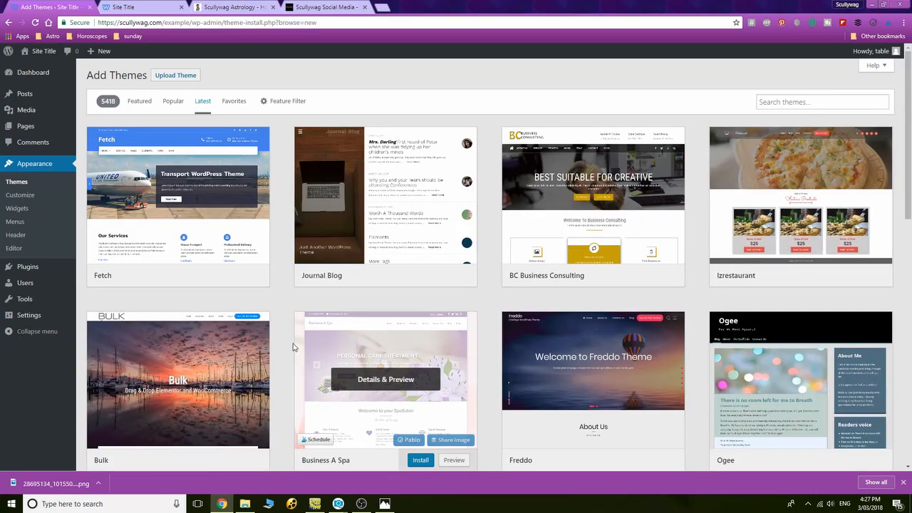
scroll(287, 323, down, 3)
scroll(287, 323, down, 6)
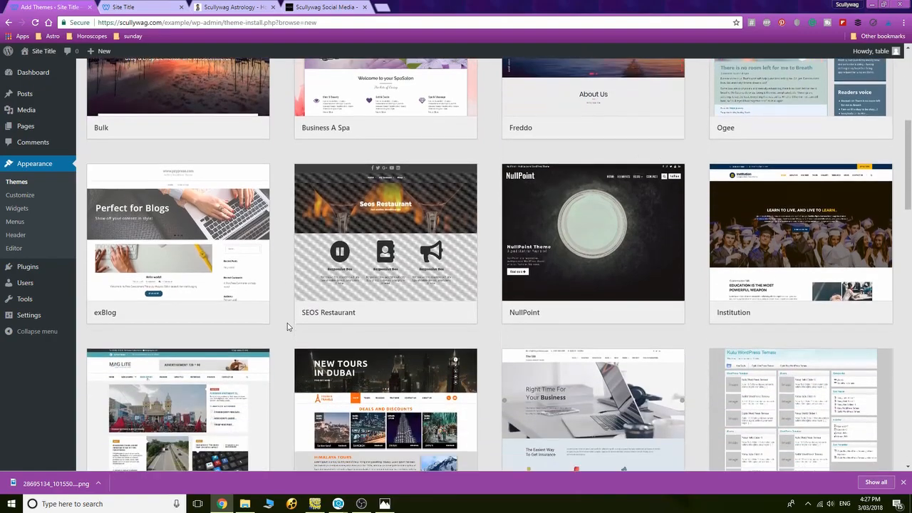
scroll(288, 327, up, 10)
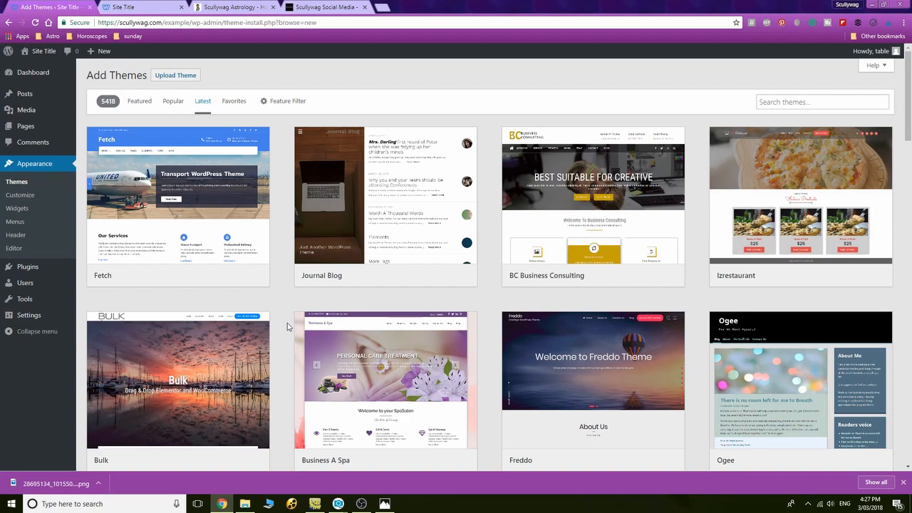
scroll(506, 270, down, 3)
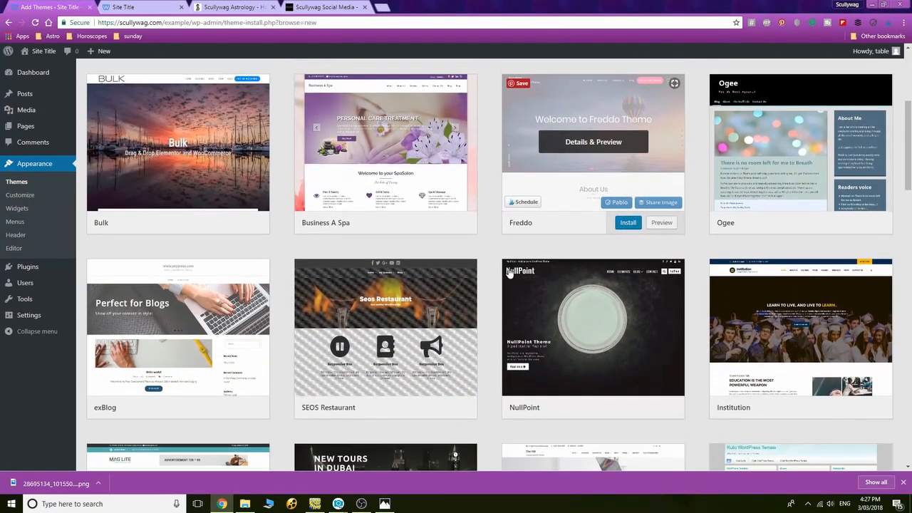
scroll(508, 272, down, 6)
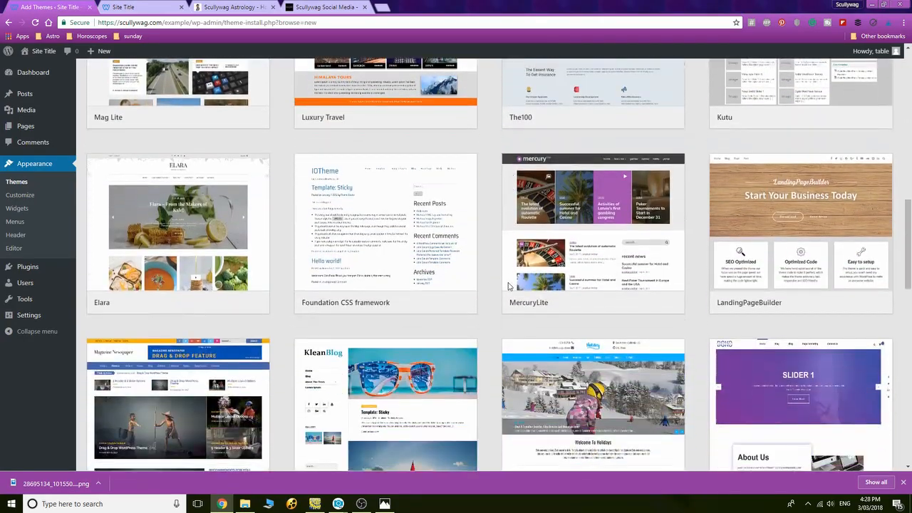
scroll(508, 285, up, 10)
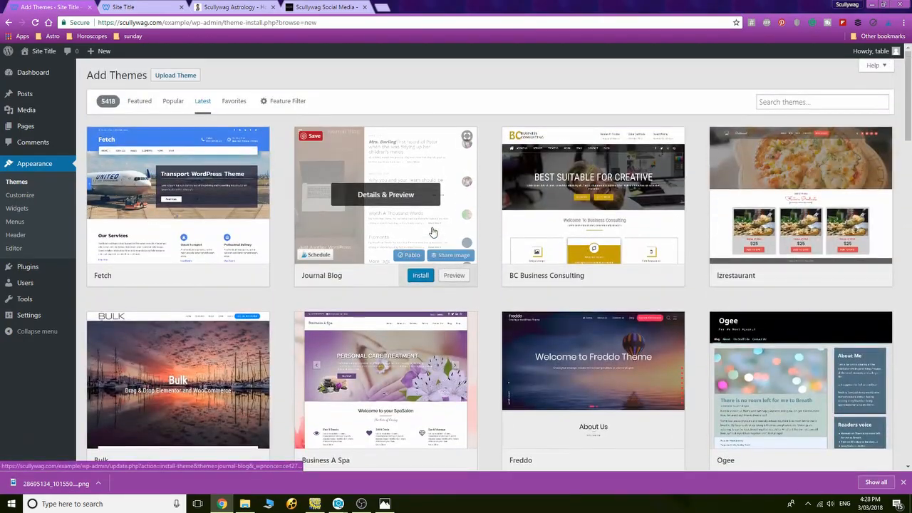
click(279, 102)
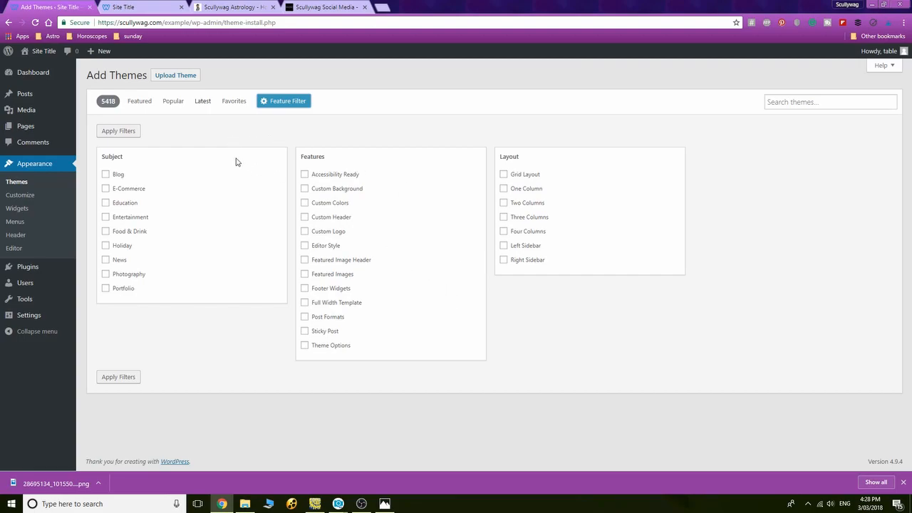
Return to the popular themes and examine the designs further down the list for a suitable one
click(172, 104)
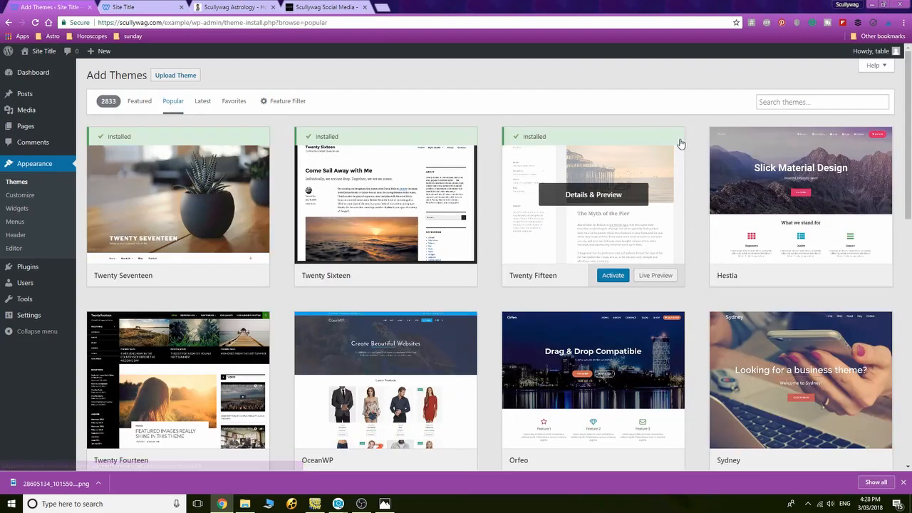
scroll(627, 384, down, 1)
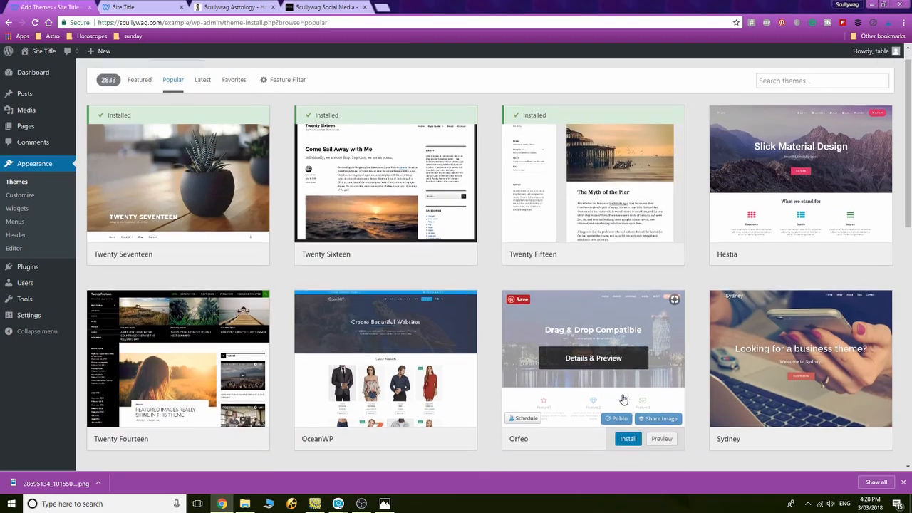
scroll(623, 399, down, 2)
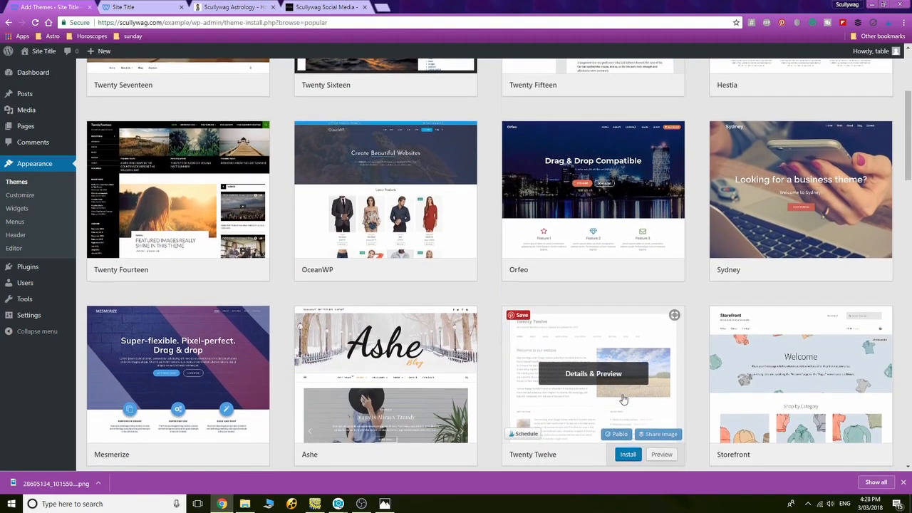
scroll(623, 399, down, 3)
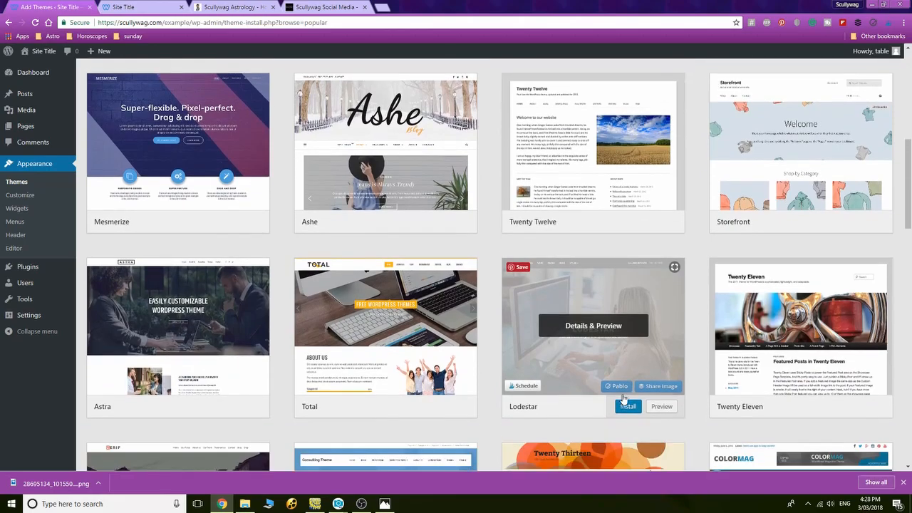
scroll(623, 398, down, 3)
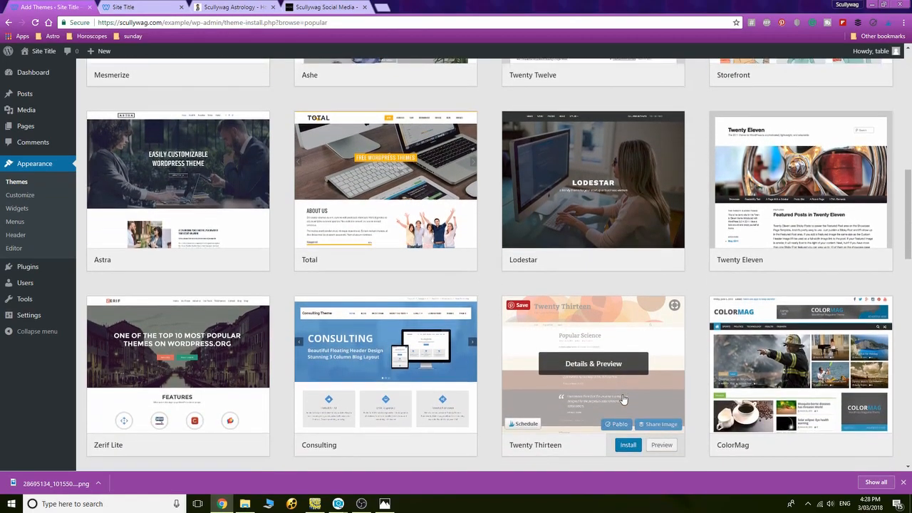
scroll(623, 399, down, 3)
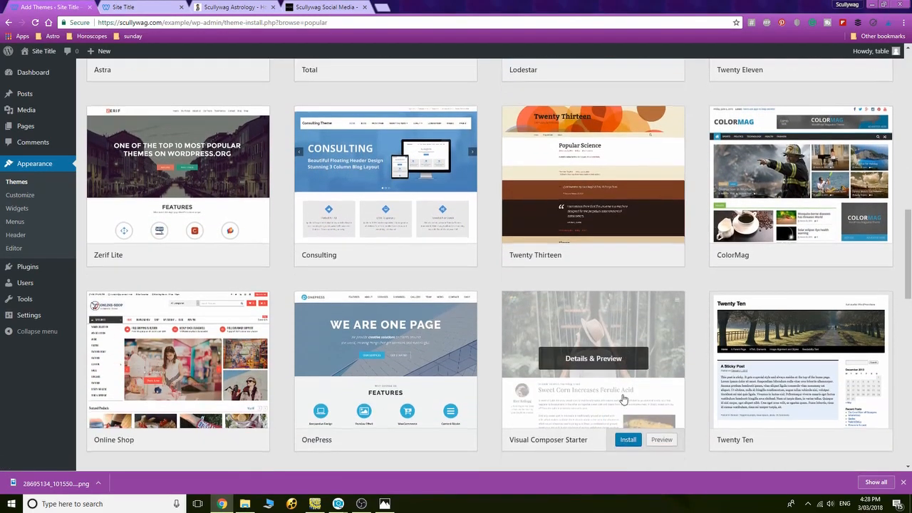
scroll(623, 399, up, 2)
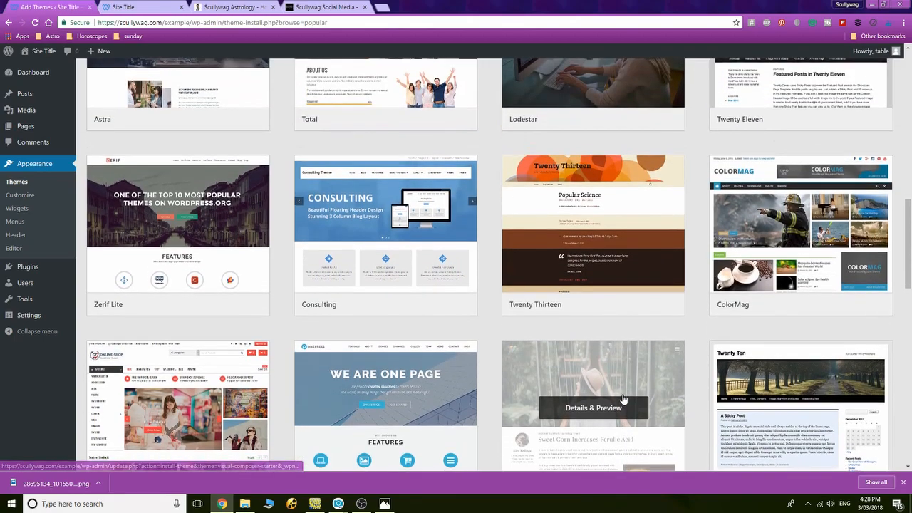
scroll(623, 399, up, 5)
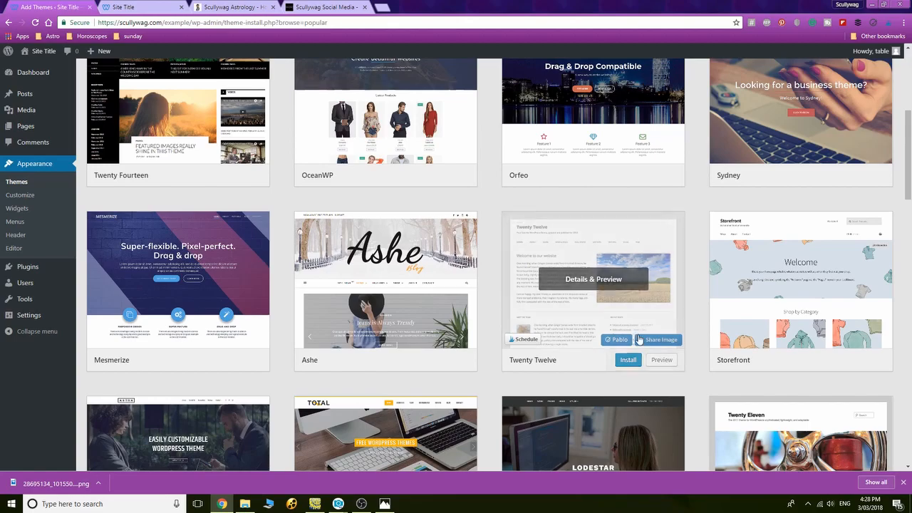
scroll(636, 329, up, 1)
scroll(636, 329, down, 3)
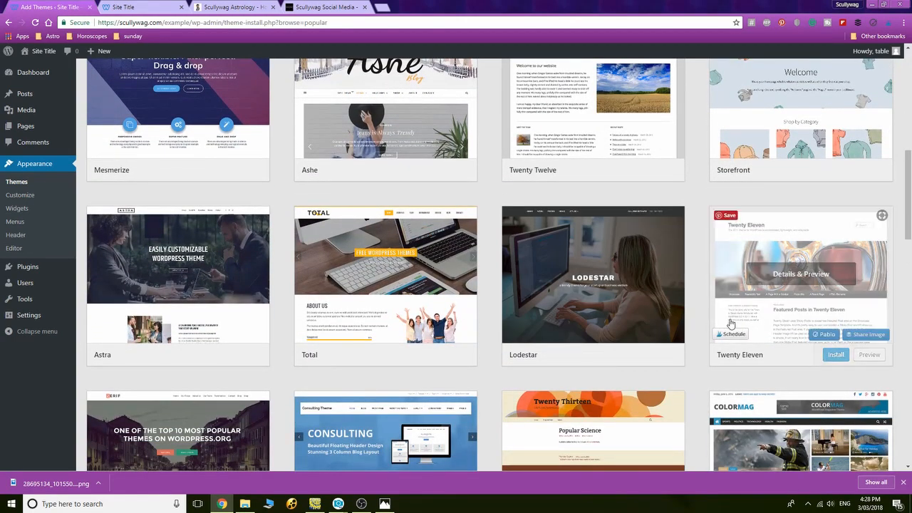
Compare the remaining popular themes, from the Twenty Eleven row down to magazine and blog designs such as Type and Virtue
scroll(592, 285, down, 3)
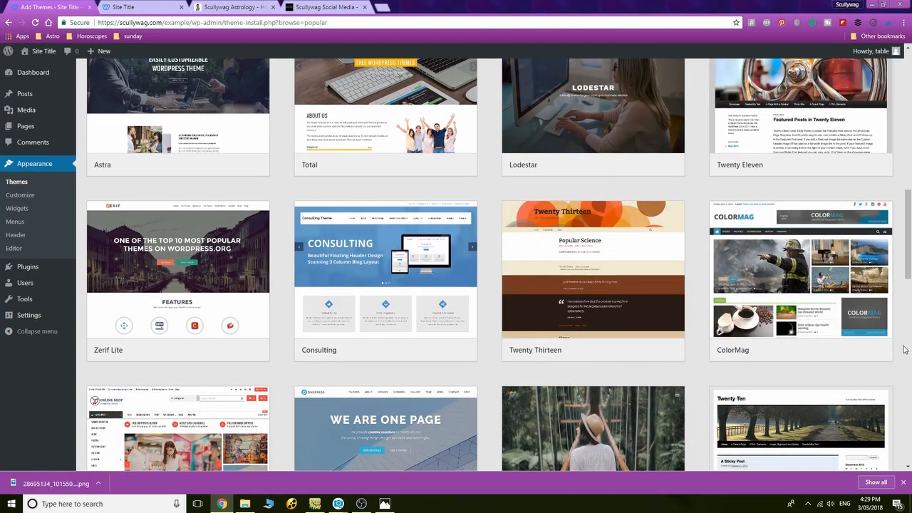
scroll(894, 320, down, 1)
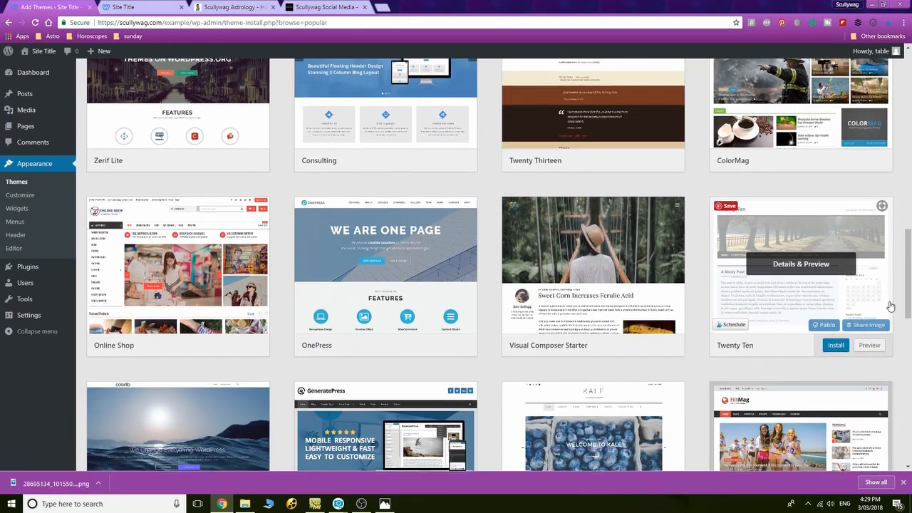
scroll(535, 307, down, 1)
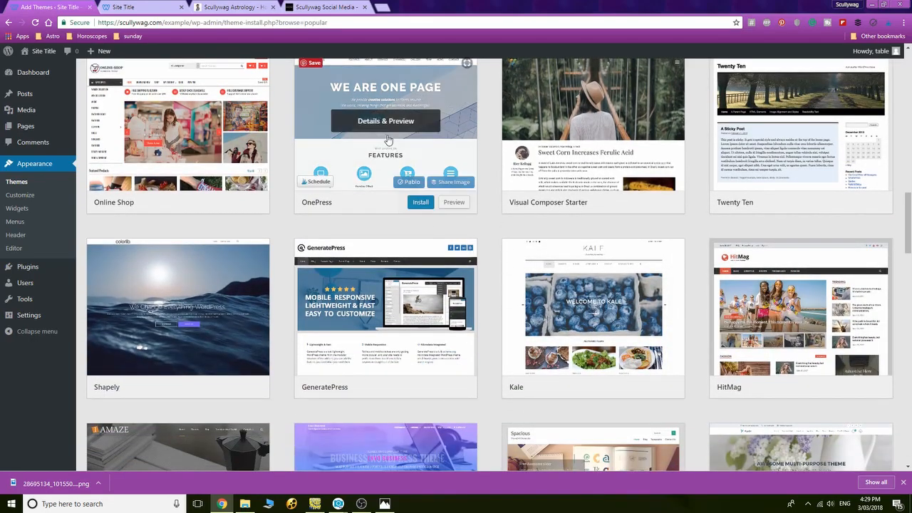
scroll(408, 169, up, 1)
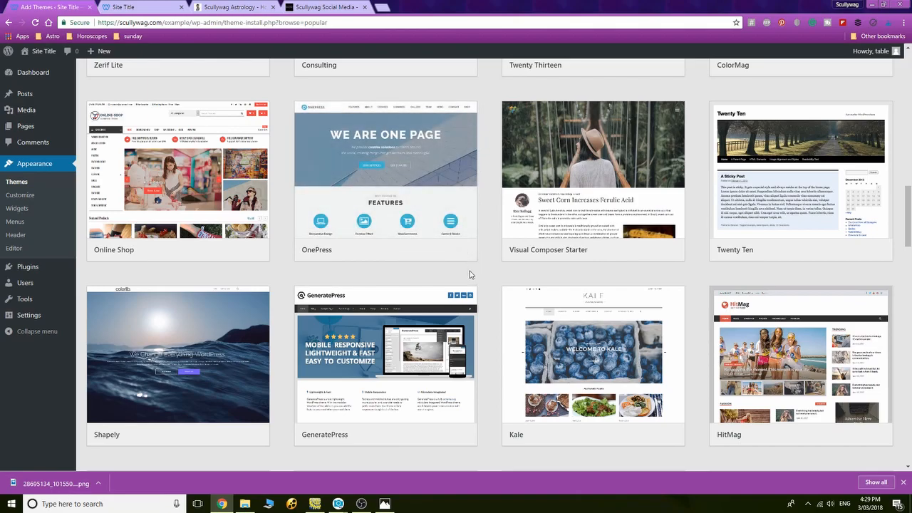
scroll(483, 233, down, 5)
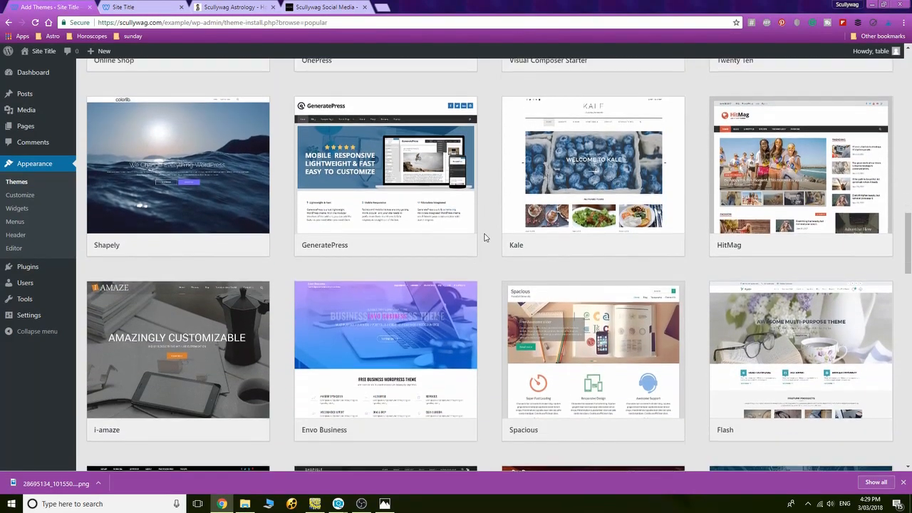
scroll(484, 237, down, 3)
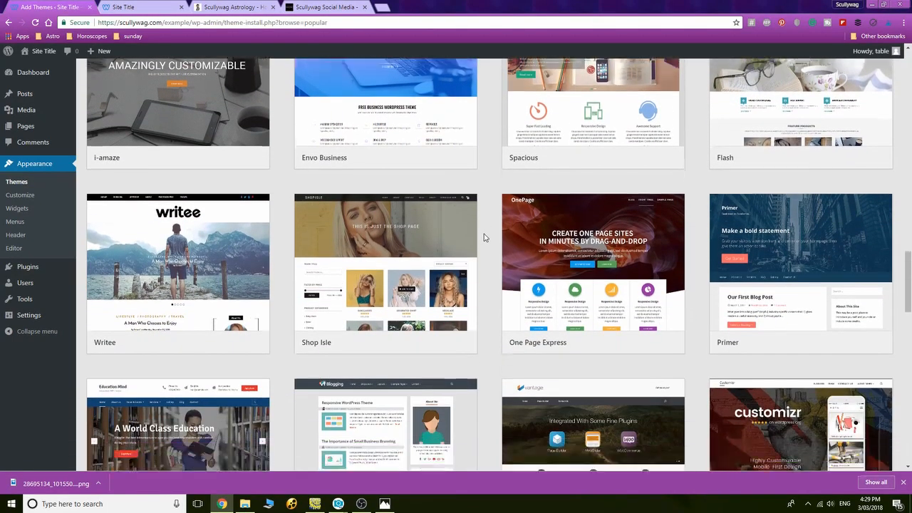
scroll(484, 237, down, 2)
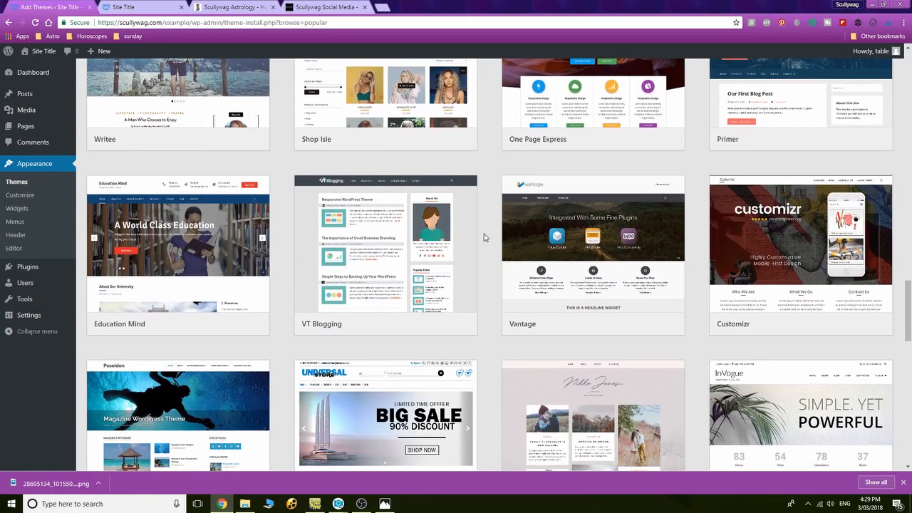
scroll(484, 237, down, 2)
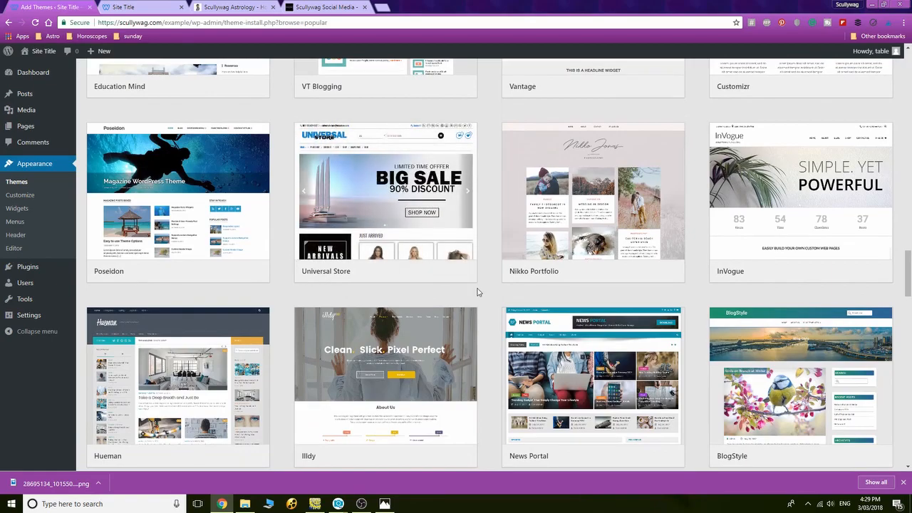
scroll(404, 350, down, 3)
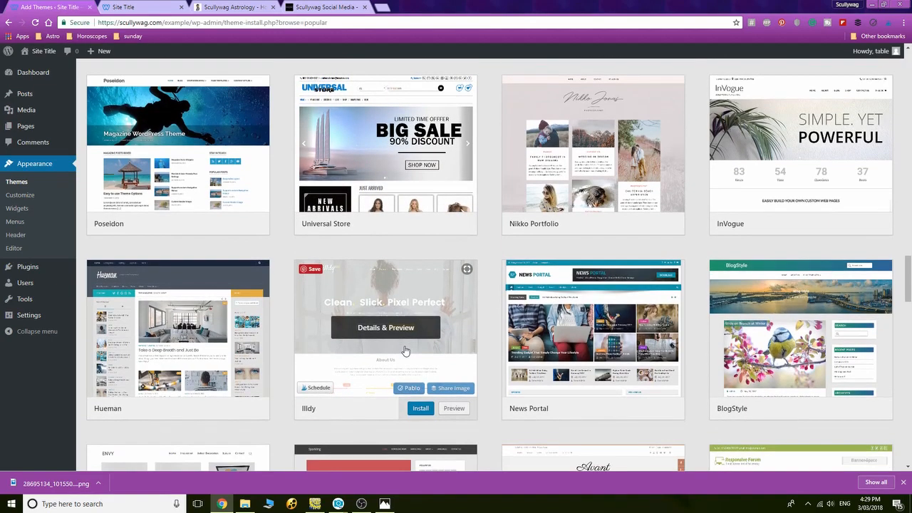
scroll(404, 349, down, 2)
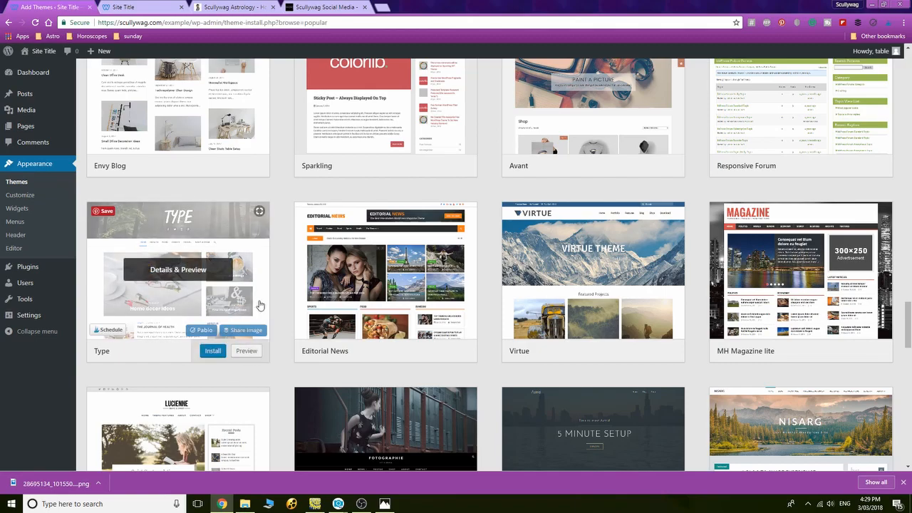
scroll(275, 280, up, 4)
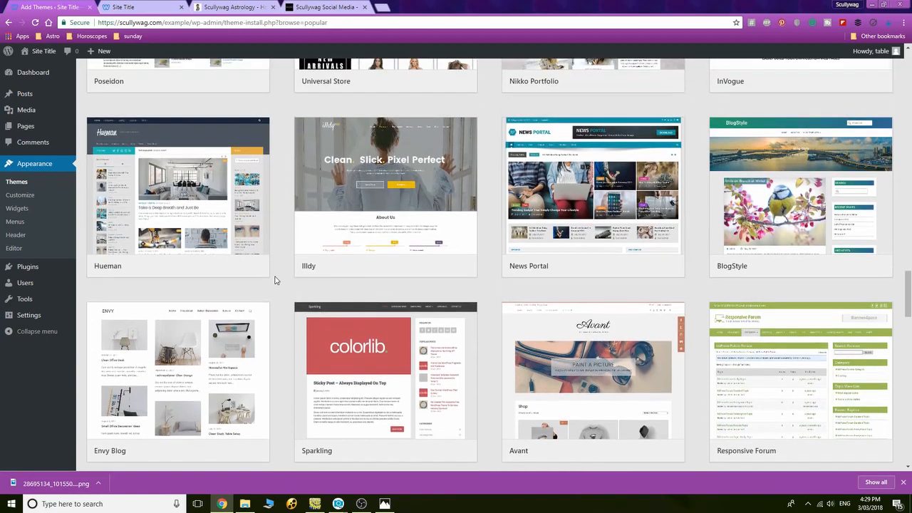
scroll(275, 280, up, 1)
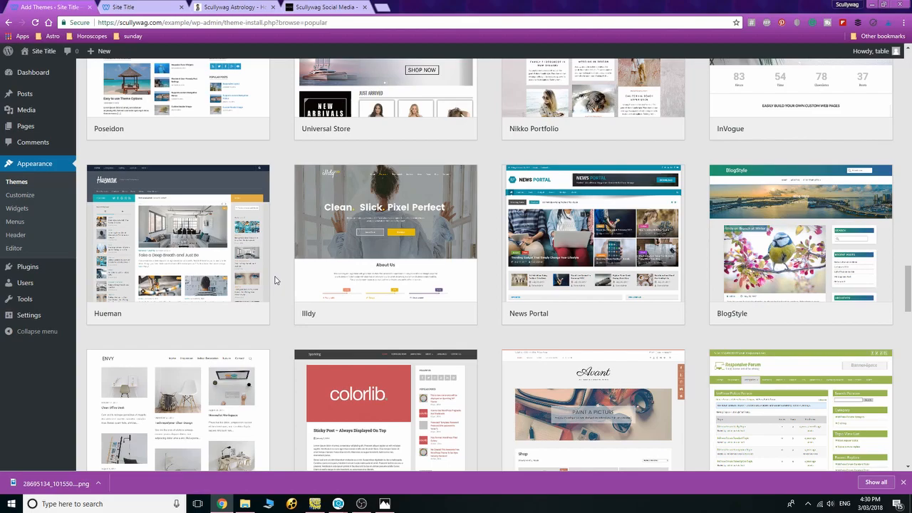
scroll(275, 280, up, 3)
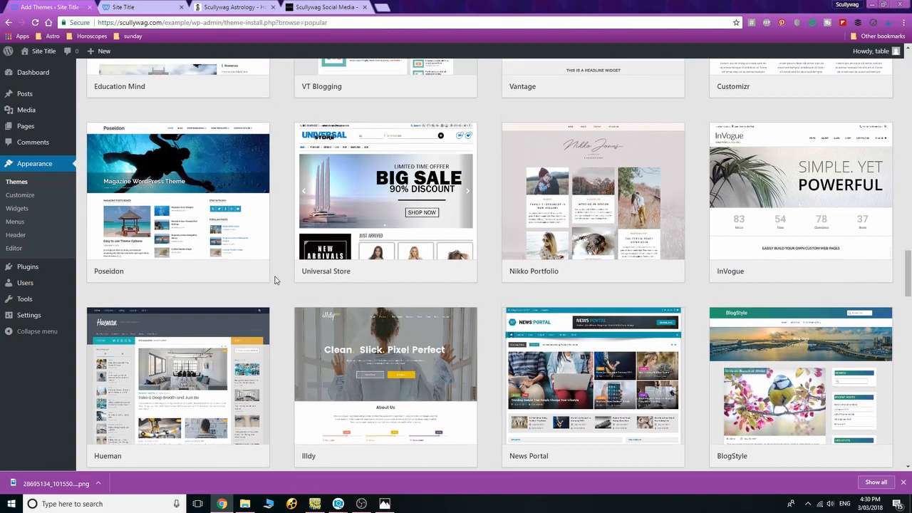
Install the Twenty Eleven theme from the popular themes and activate it on the site
scroll(276, 281, down, 10)
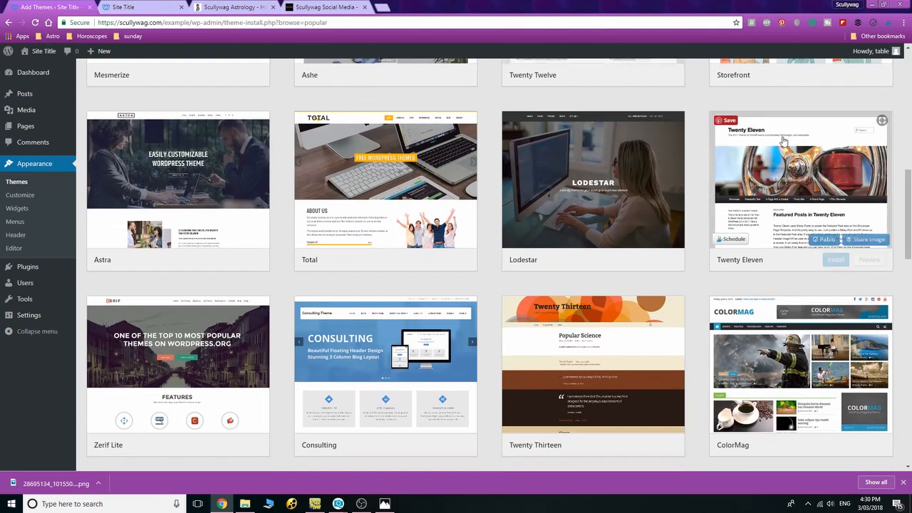
click(835, 260)
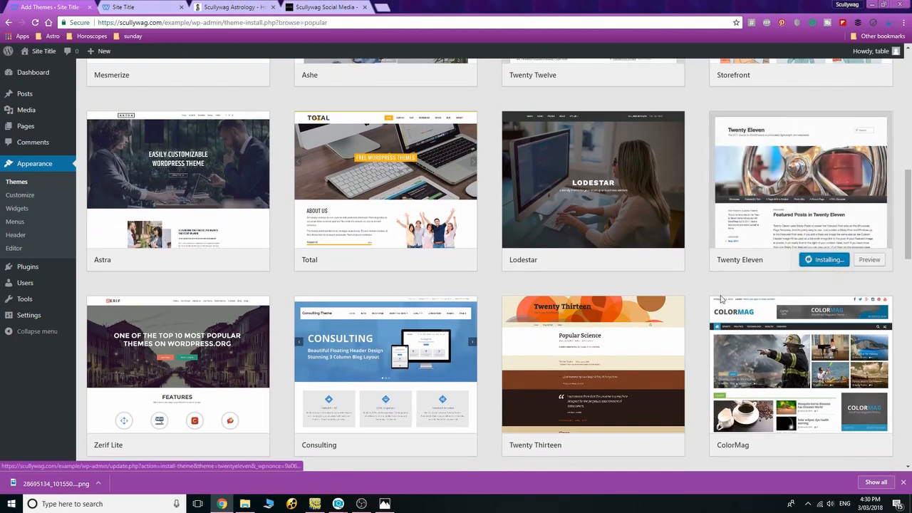
mouse_move(475, 445)
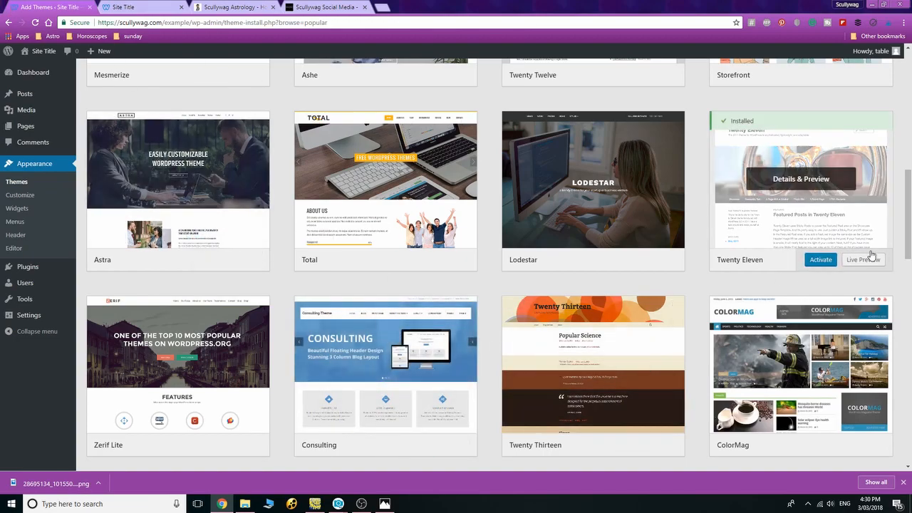
click(820, 262)
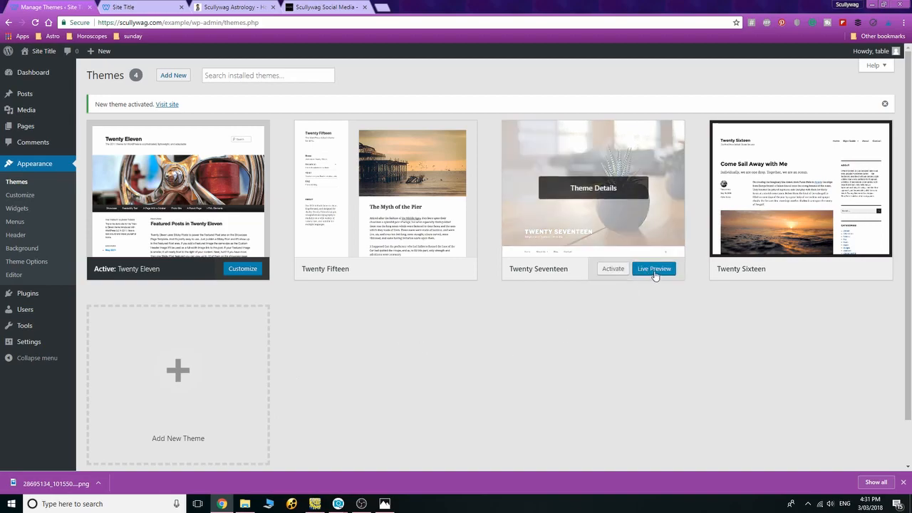
Start customizing the active Twenty Eleven theme and look over the whole page preview from header to footer
click(246, 271)
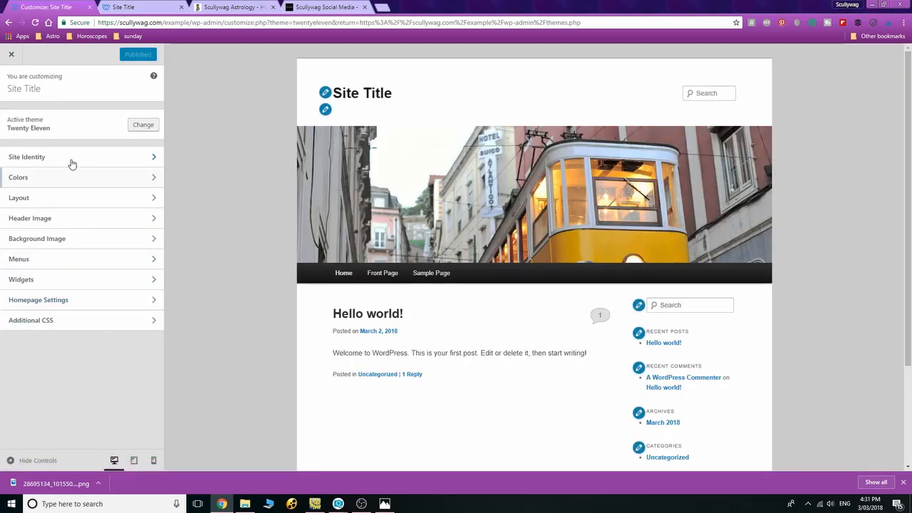
scroll(545, 198, down, 2)
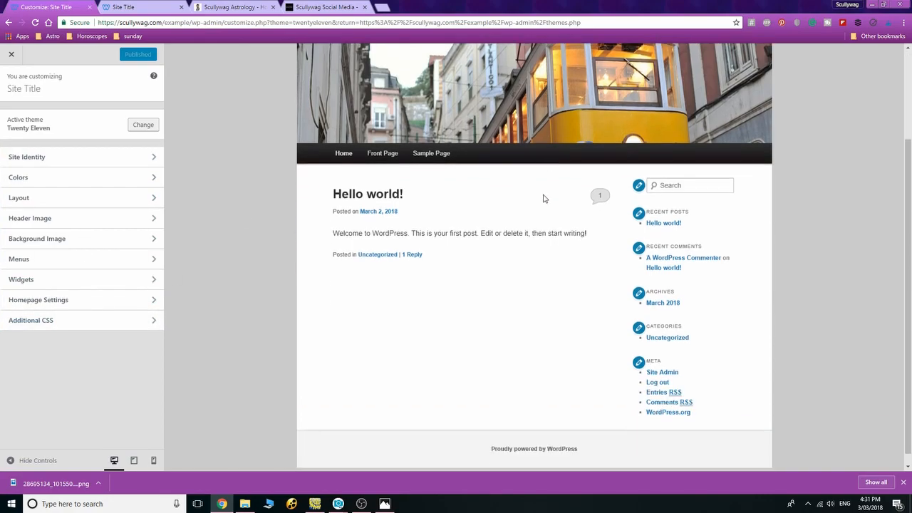
scroll(545, 197, up, 3)
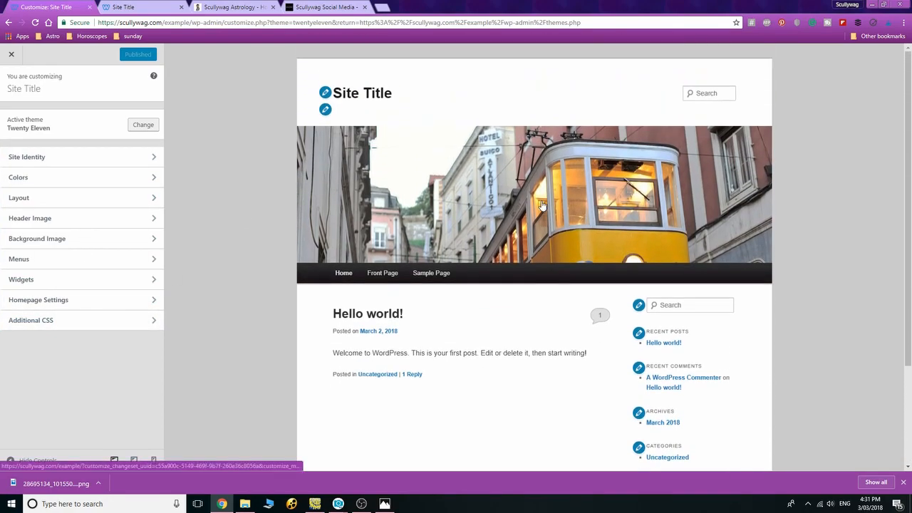
scroll(541, 205, down, 2)
scroll(541, 205, up, 2)
scroll(542, 205, down, 2)
scroll(542, 205, up, 2)
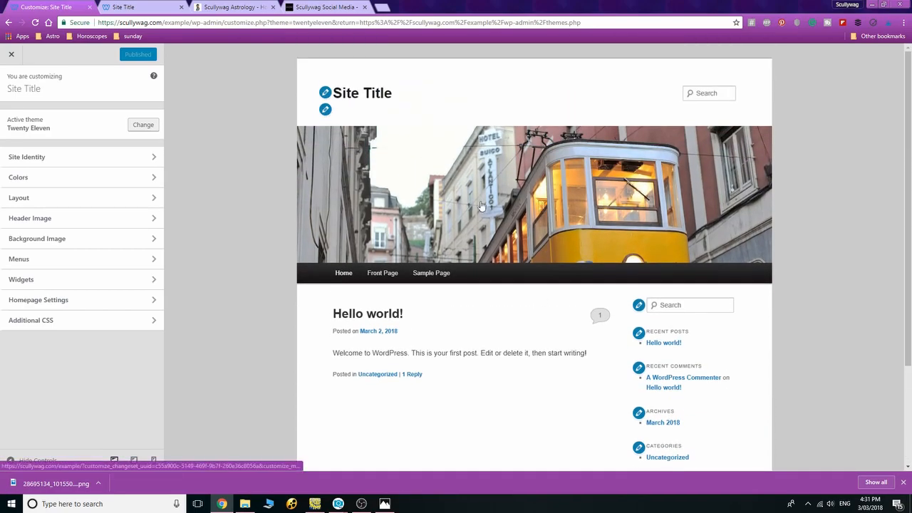
In the site identity settings, set the site title to "My Web Site" and the tagline to "It's All Mine!"
click(39, 158)
drag(59, 128, 1, 136)
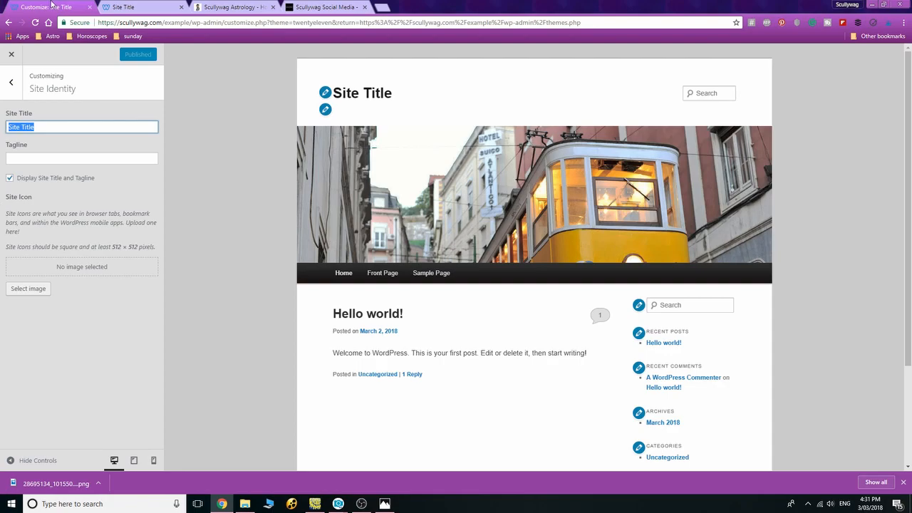
text(My Web Site)
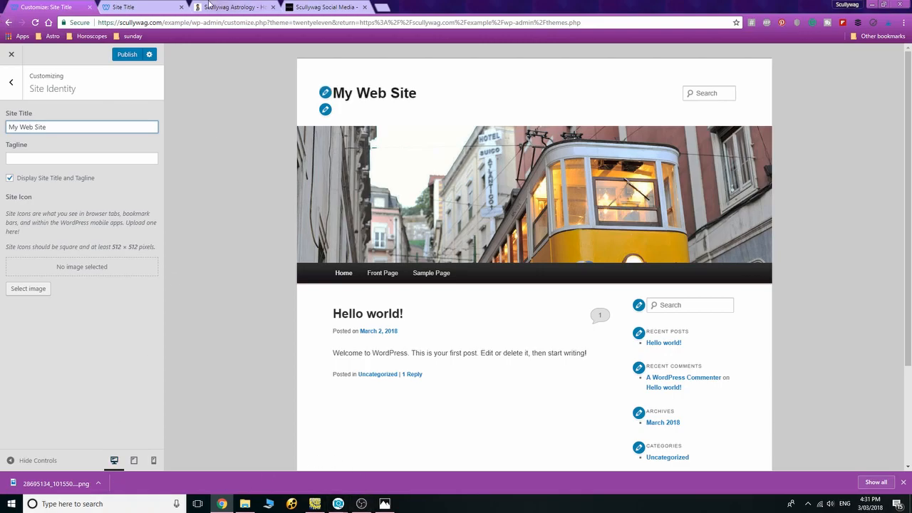
click(66, 157)
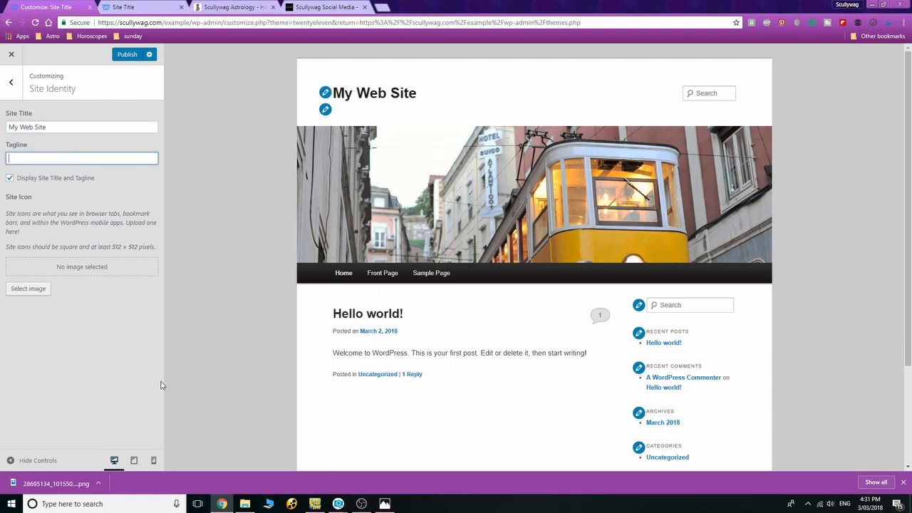
text(It's All Mine!)
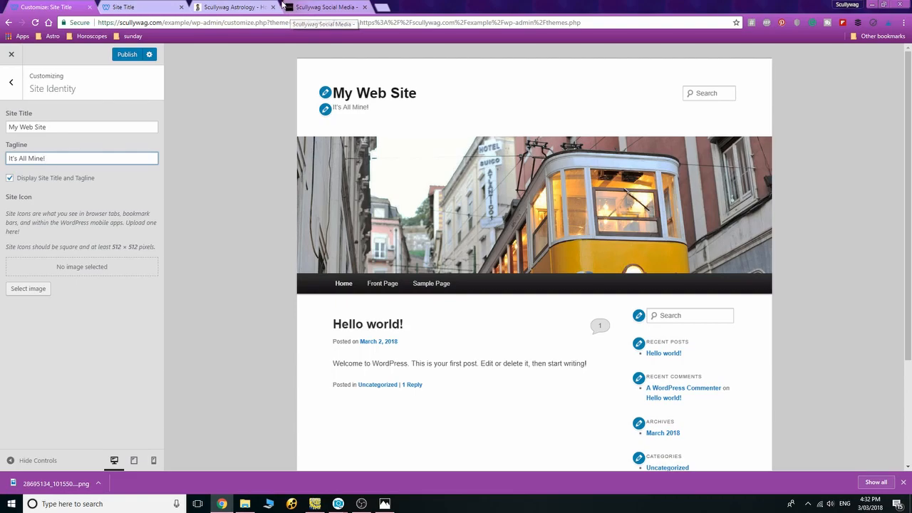
Switch to Photos to view the site icon examples in the phone screenshot, and return to the customizer's main options in Chrome
click(385, 503)
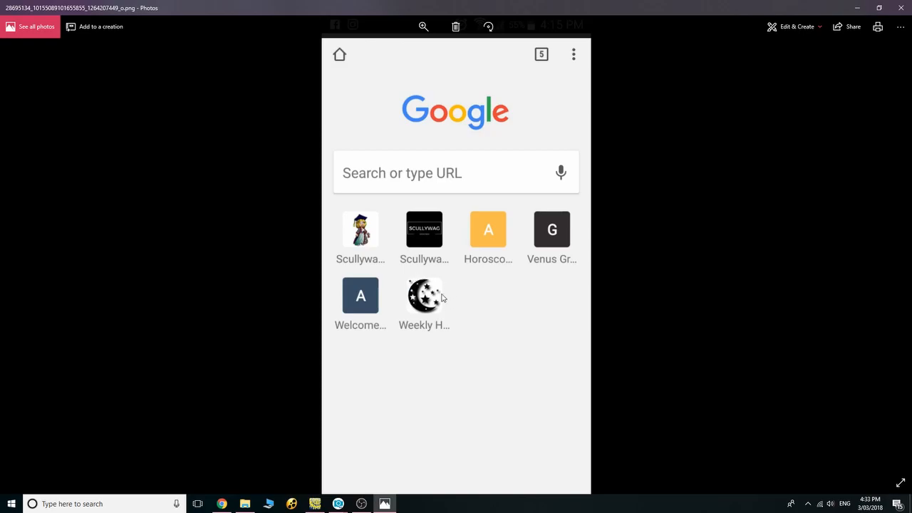
click(221, 504)
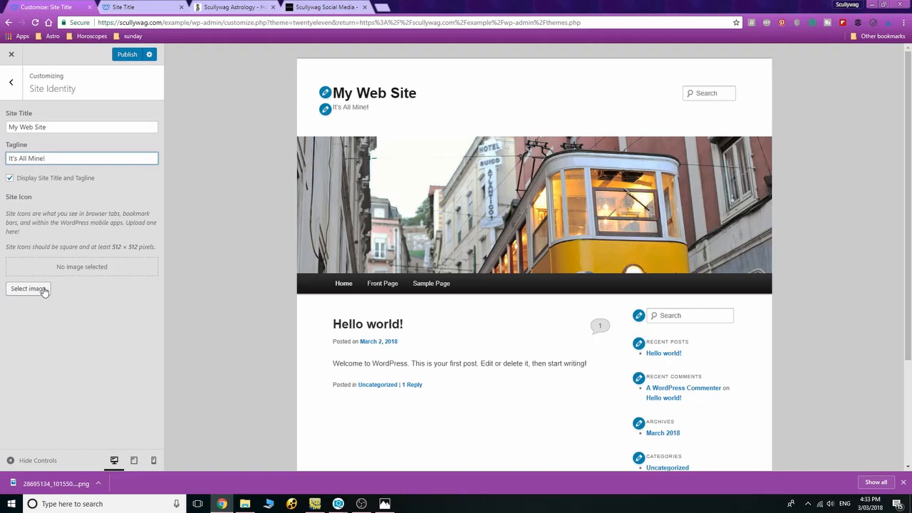
click(14, 85)
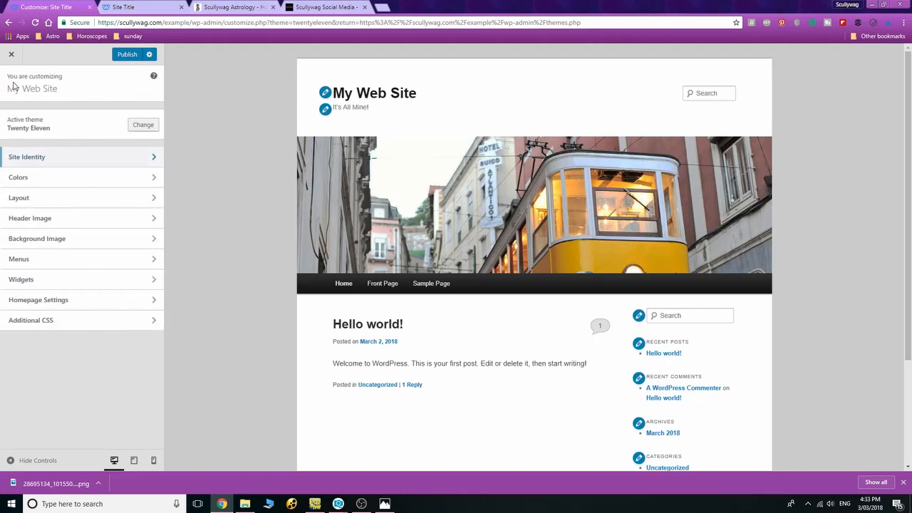
Try the Dark color scheme in the theme's color settings and switch back to Light
click(81, 177)
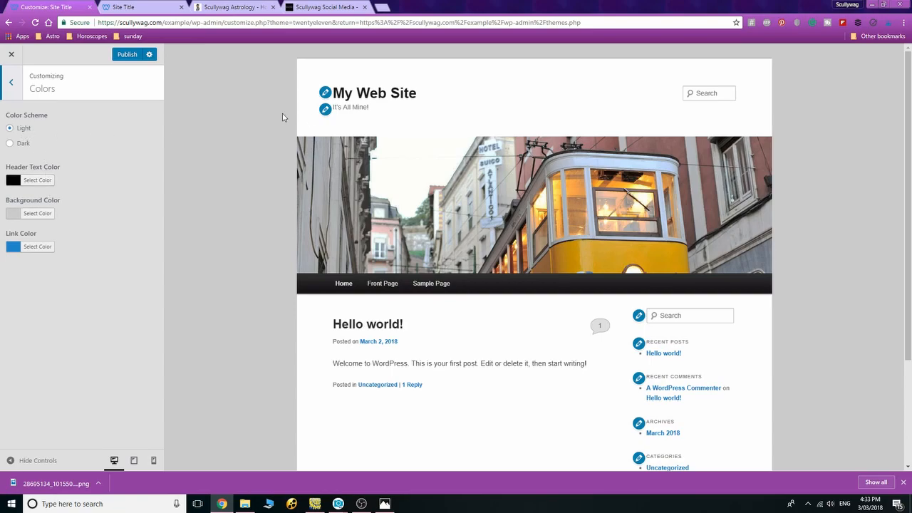
click(21, 143)
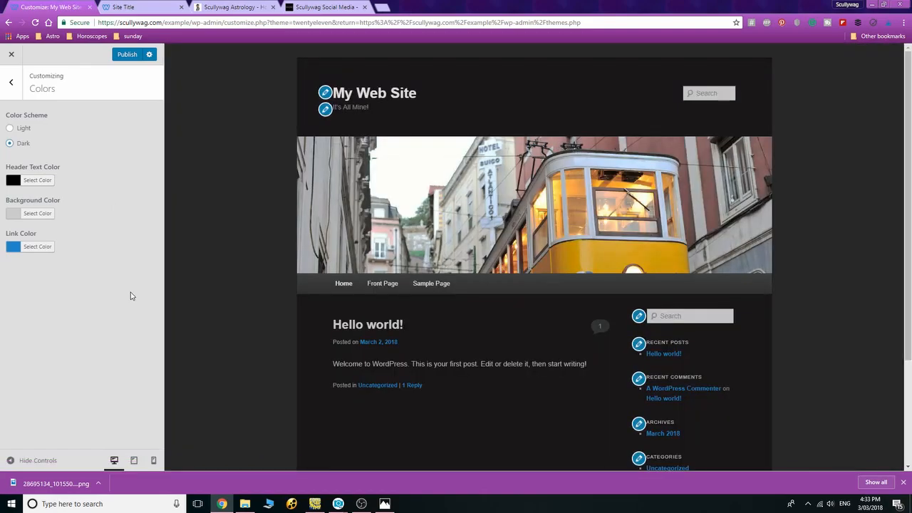
click(24, 129)
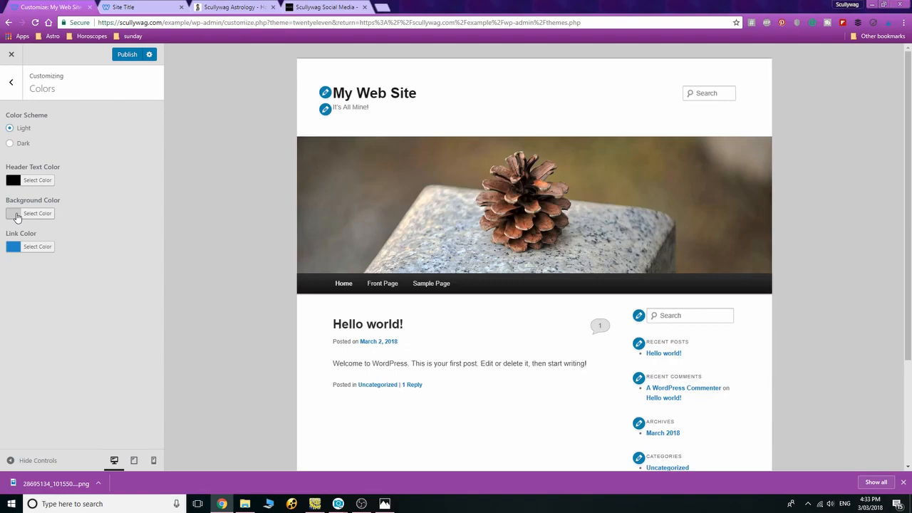
Try purple, blue, green and white as the background color, and set it to light grey #ededed
click(17, 216)
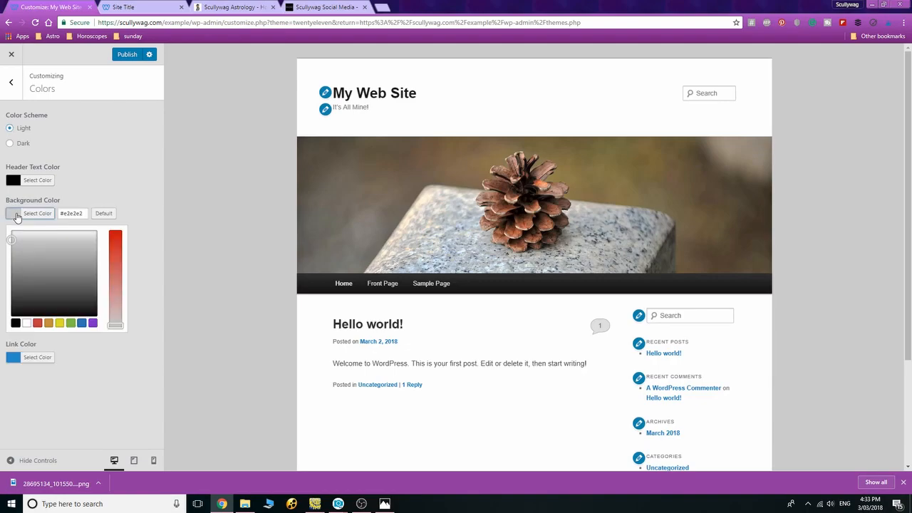
click(94, 323)
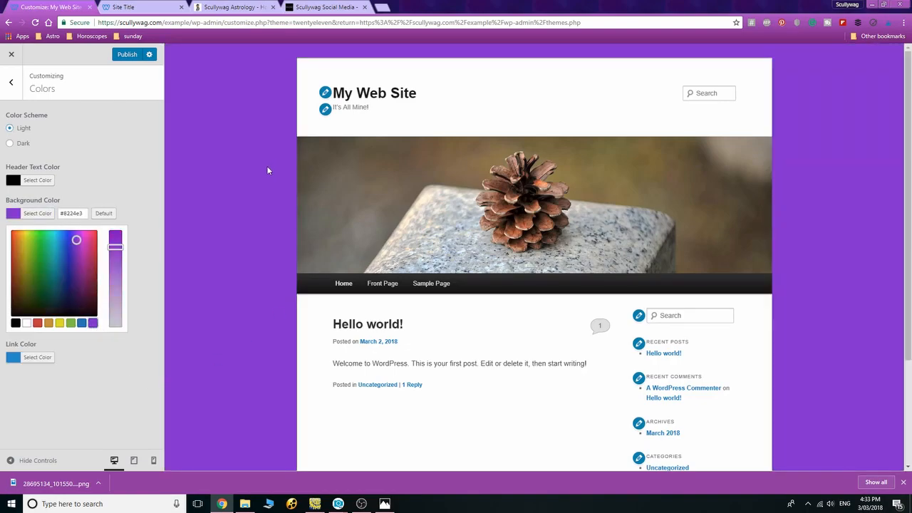
click(81, 324)
click(69, 324)
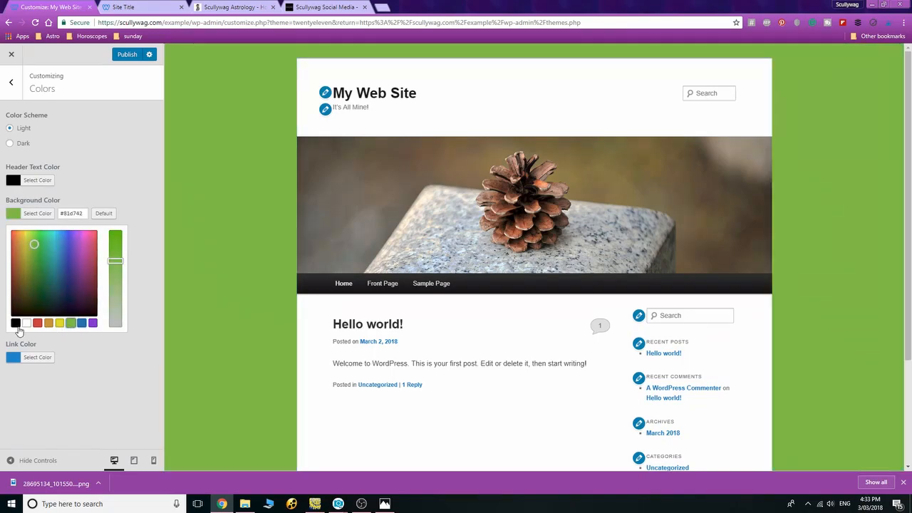
click(26, 324)
click(77, 236)
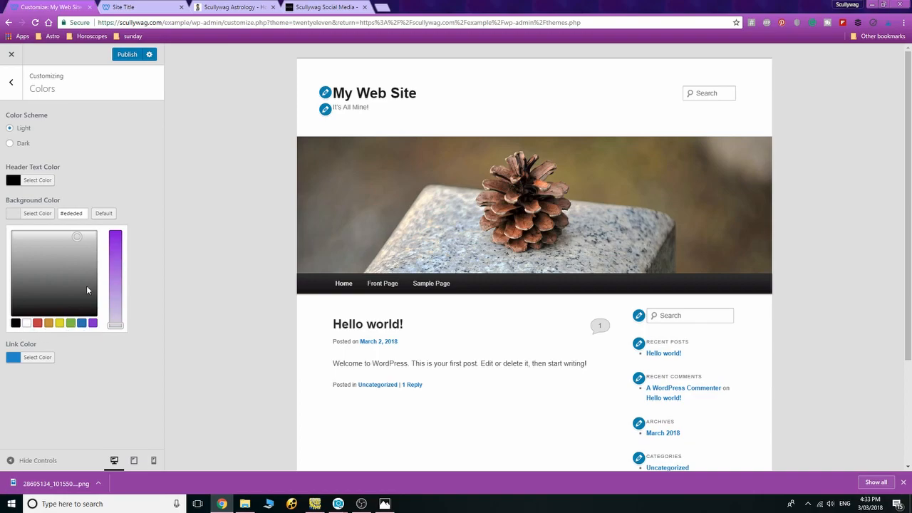
Try green, dark blue and dark teal as the background color with the swatches and color picker
click(70, 323)
click(45, 291)
drag(28, 278, 61, 285)
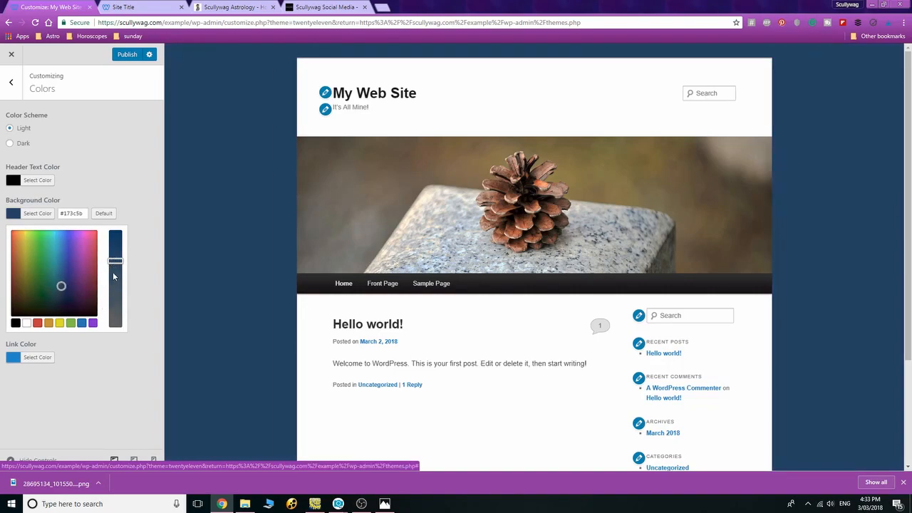
mouse_move(115, 261)
mouse_down()
mouse_move(112, 237)
mouse_move(112, 313)
mouse_move(112, 255)
mouse_up()
Try the hex codes #ab031e, #000000 and #ffffff as the background color
drag(86, 213, 33, 221)
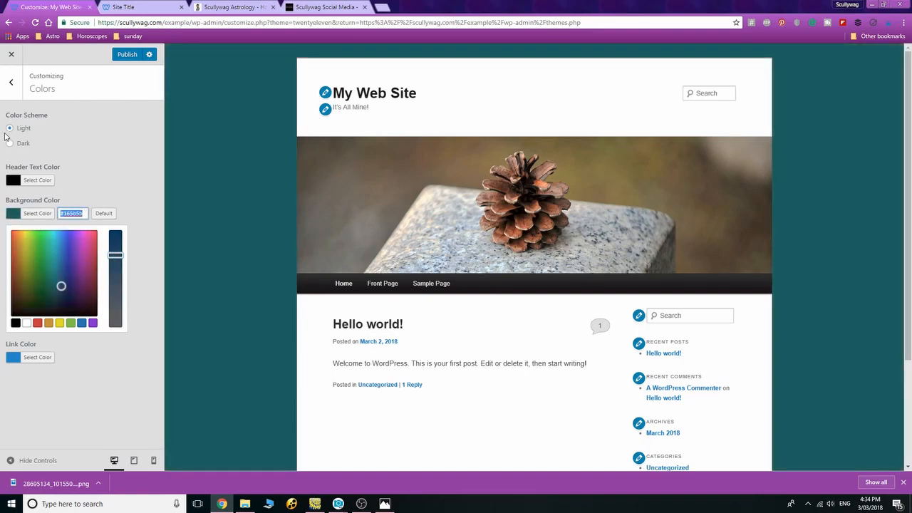
text(#ab1e2e)
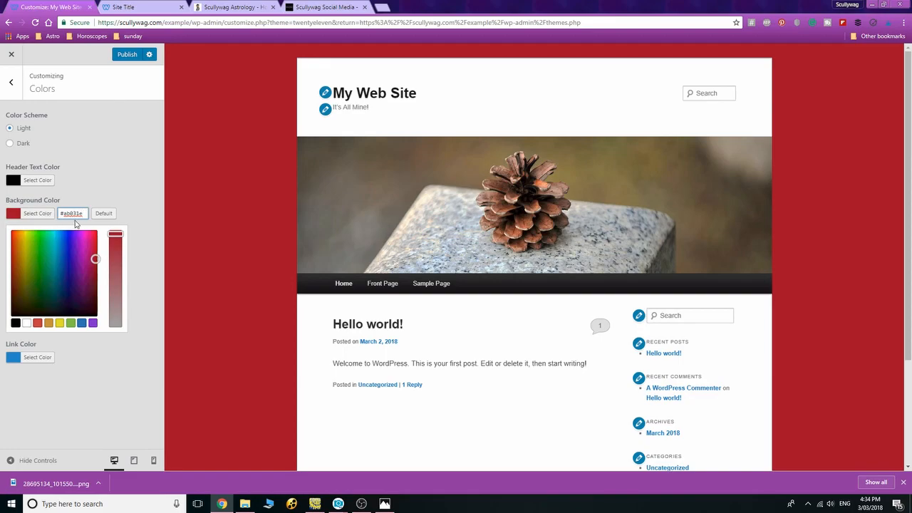
drag(86, 213, 32, 216)
text(#000000)
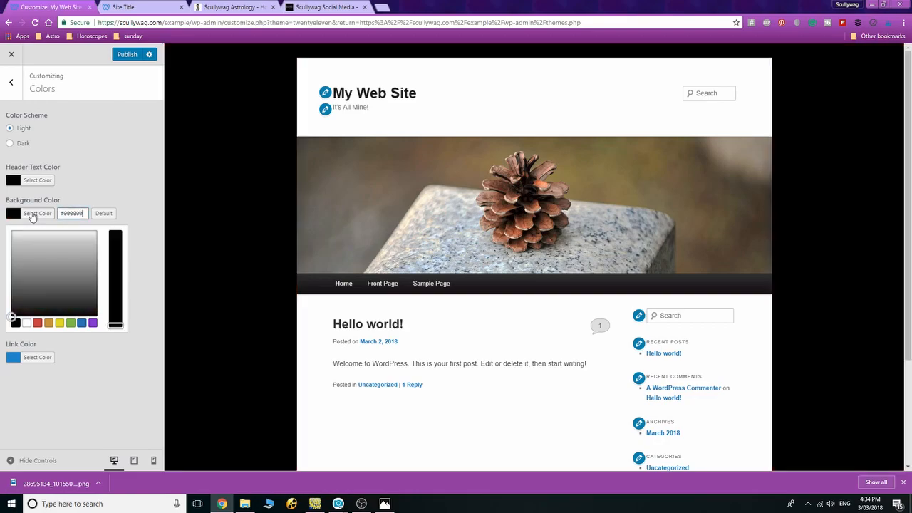
drag(83, 212, 2, 219)
text(#ffffff)
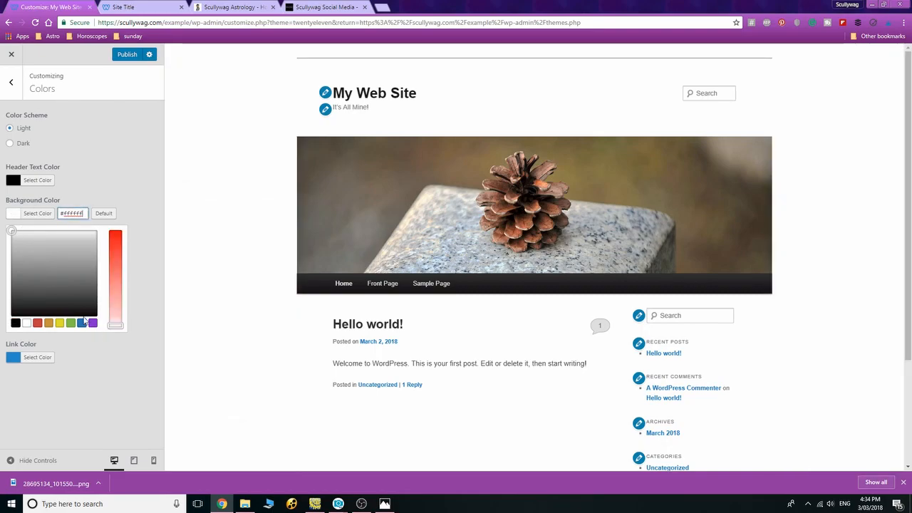
Try the greys #efefef and #cccccc for the background, and set it to light grey #ededed
click(69, 235)
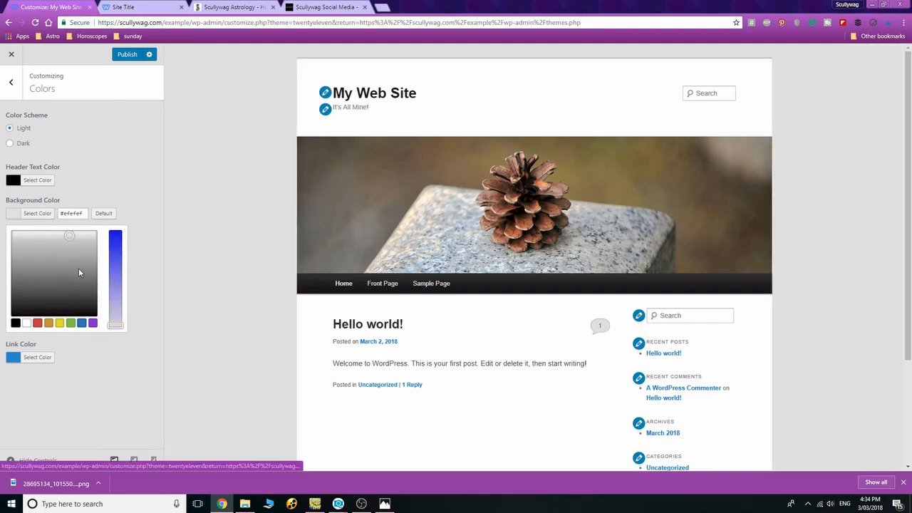
click(78, 247)
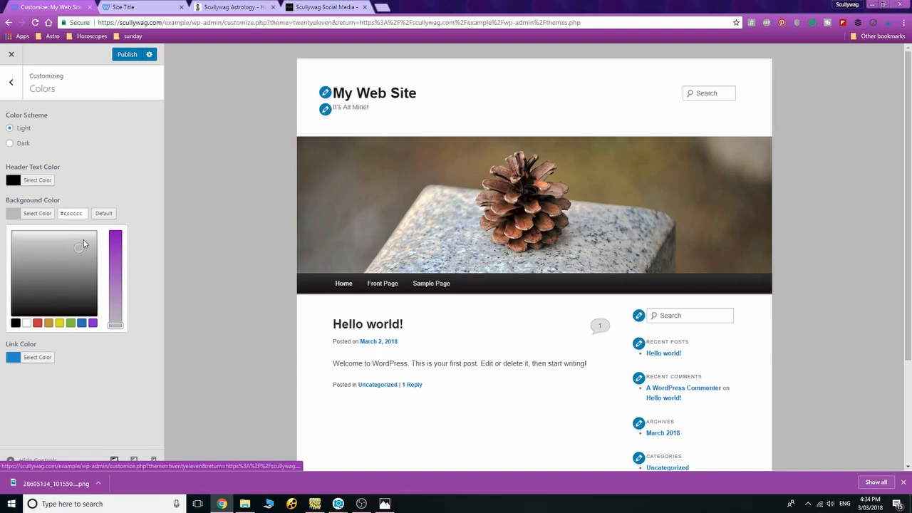
click(77, 236)
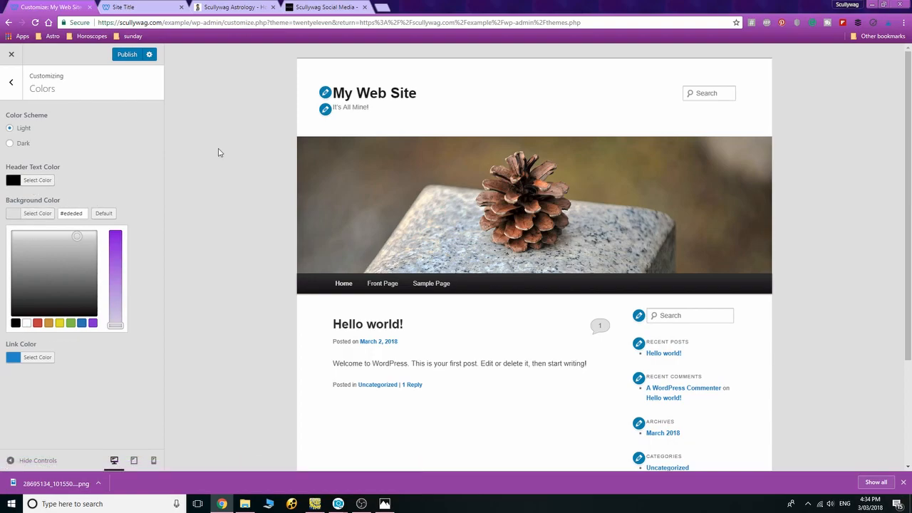
Try purple and red #dd3333 as the header text color, and set it to purple #8224e3
click(44, 182)
click(93, 290)
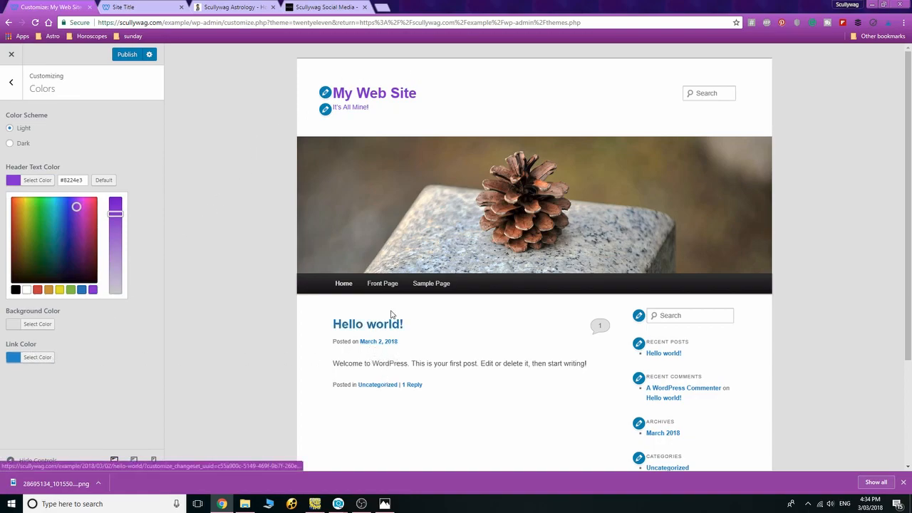
scroll(696, 337, down, 2)
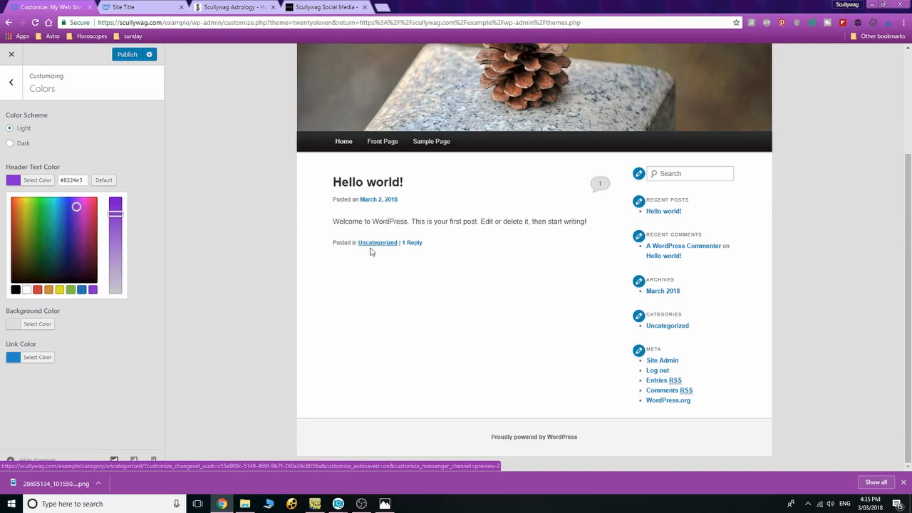
click(39, 291)
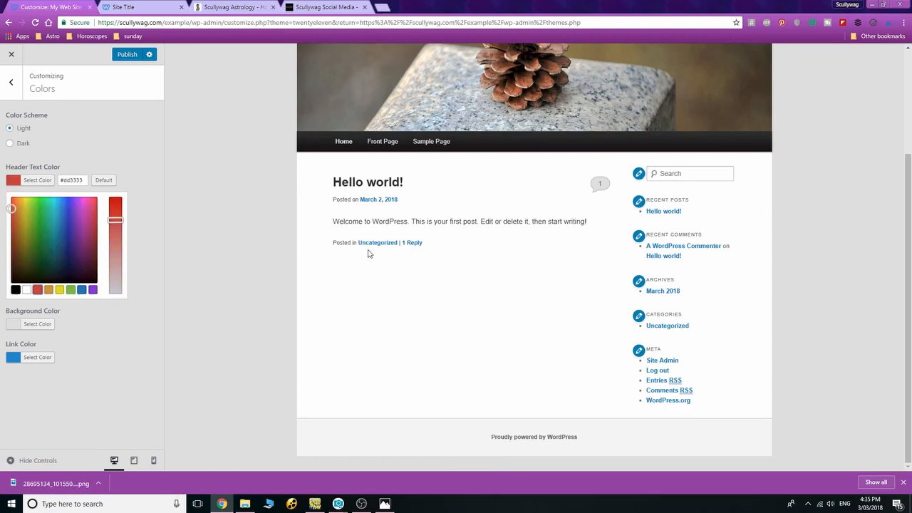
scroll(368, 254, up, 2)
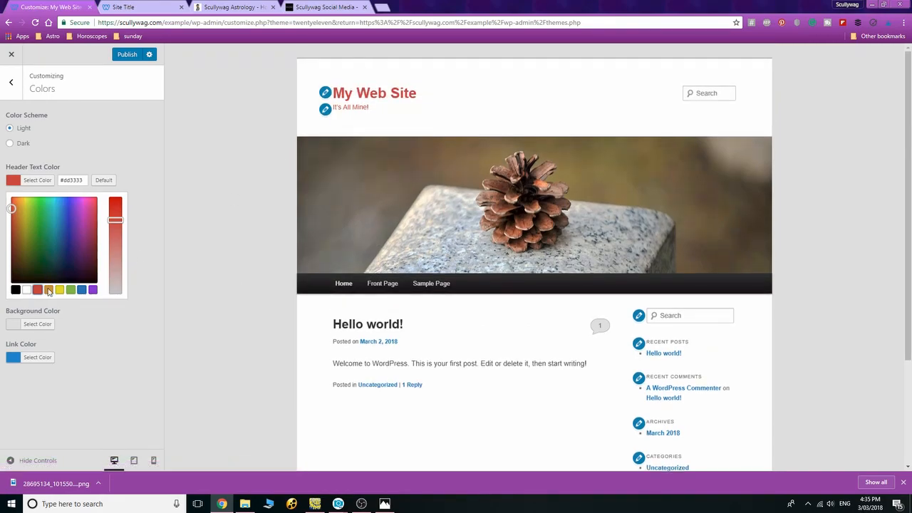
click(92, 290)
Try red #dd3333 and green #81d742 as the link color, and set it to blue #3e53c9
click(32, 360)
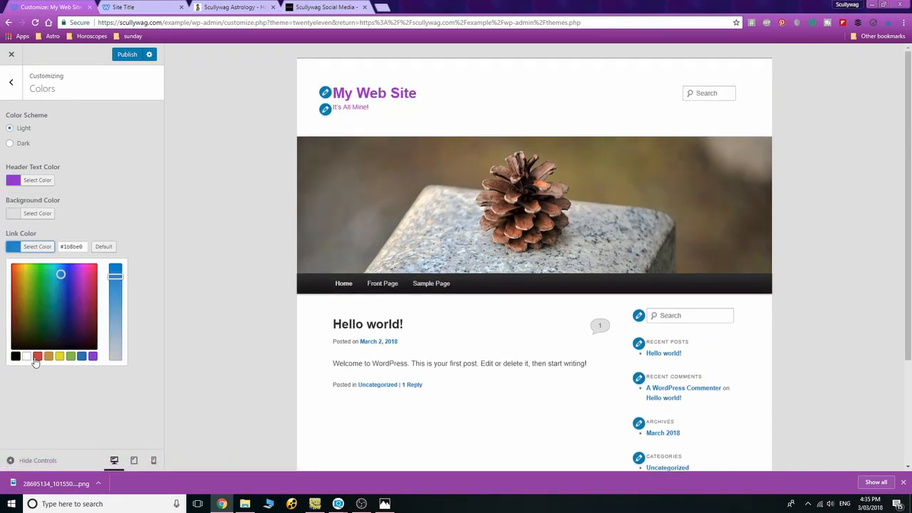
click(38, 356)
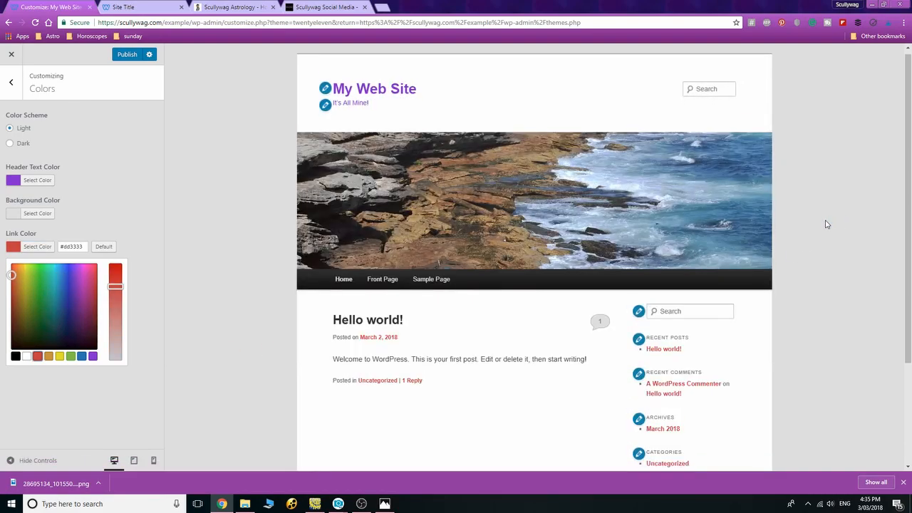
scroll(825, 224, down, 1)
click(71, 356)
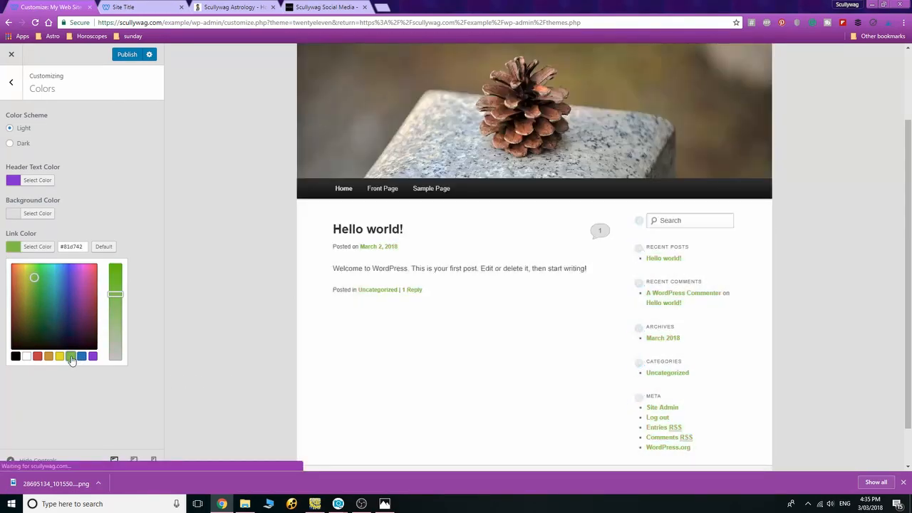
click(66, 282)
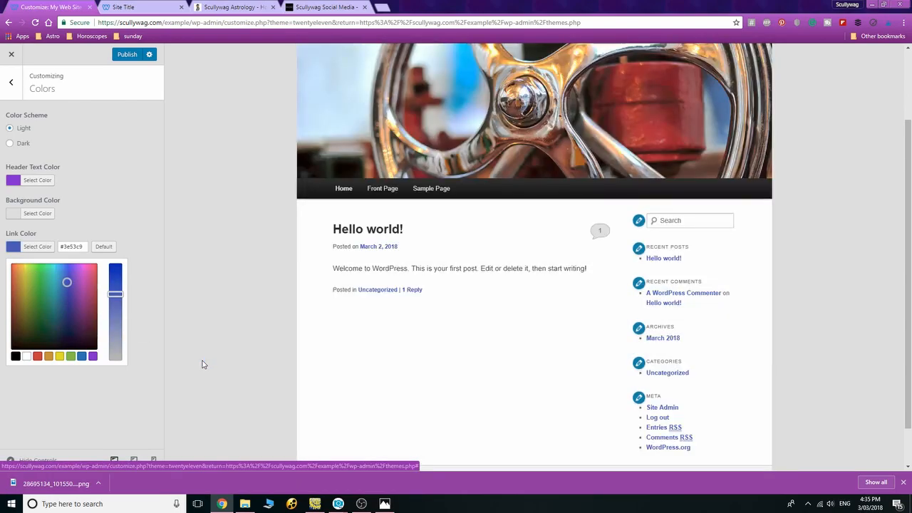
scroll(202, 364, up, 2)
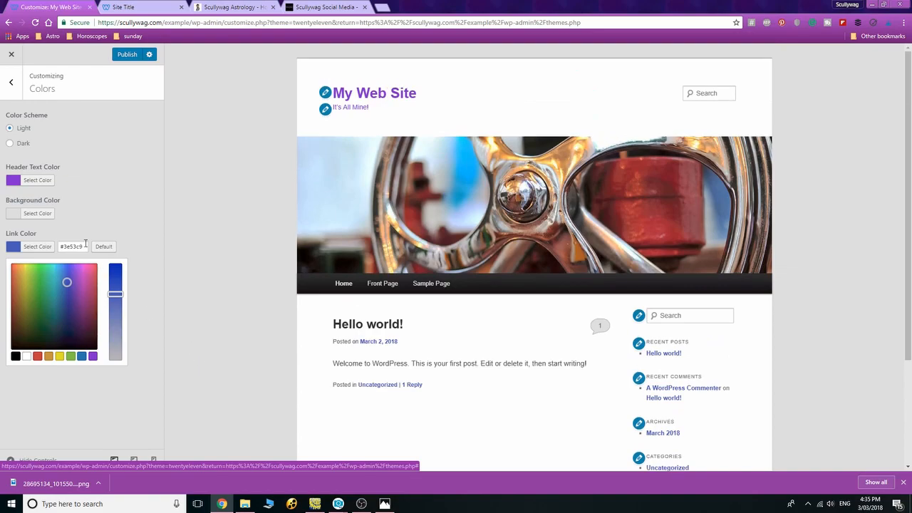
Open the theme's layout settings and examine the header, post content and sidebar in the desktop preview
click(13, 84)
click(59, 202)
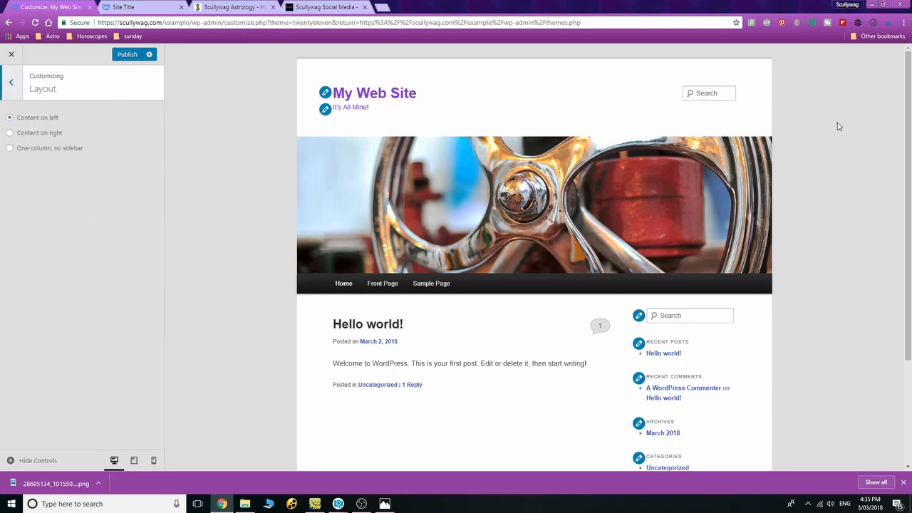
scroll(809, 120, down, 1)
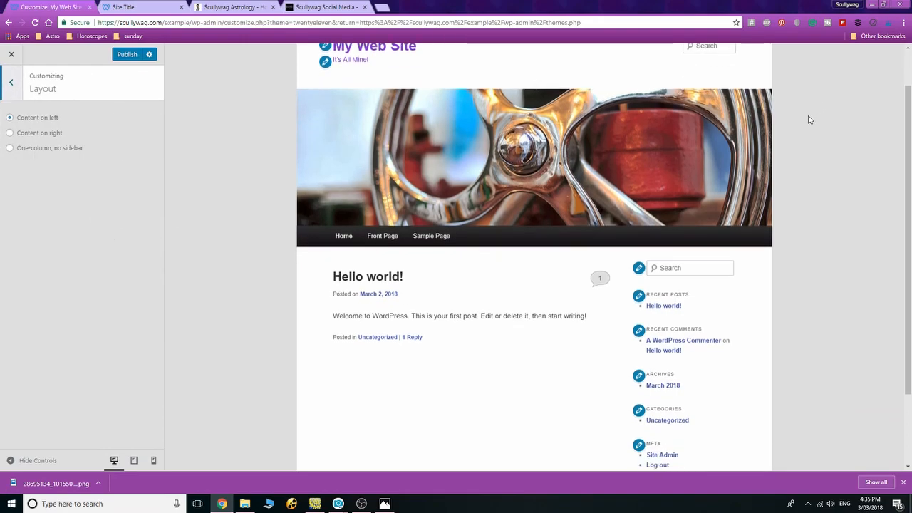
scroll(682, 235, down, 2)
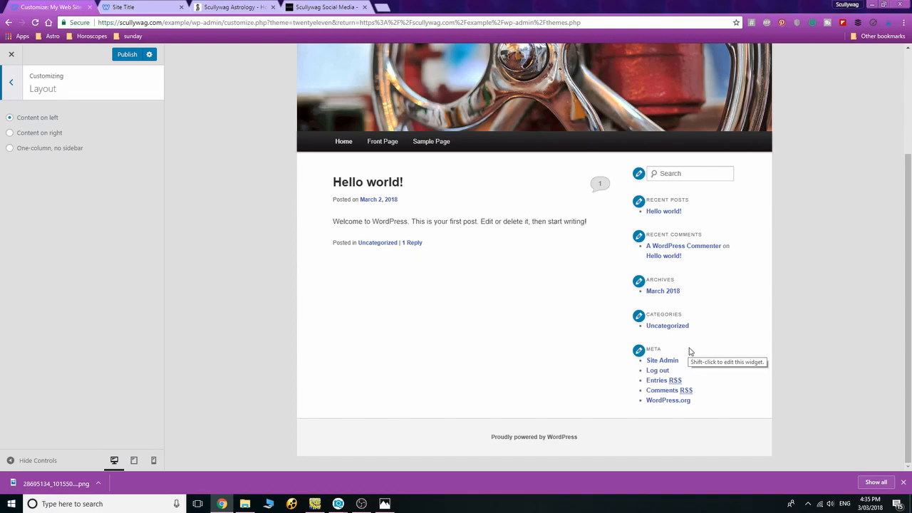
scroll(690, 351, up, 3)
scroll(690, 351, down, 3)
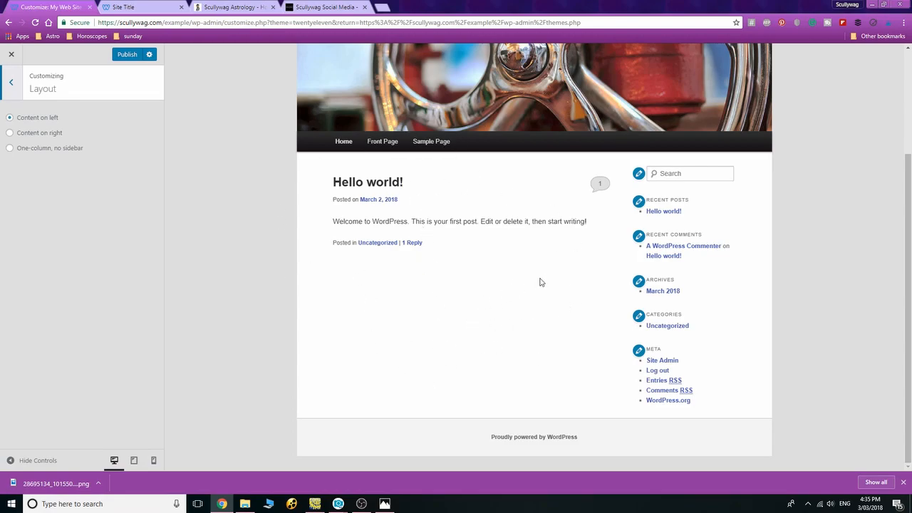
scroll(527, 160, up, 2)
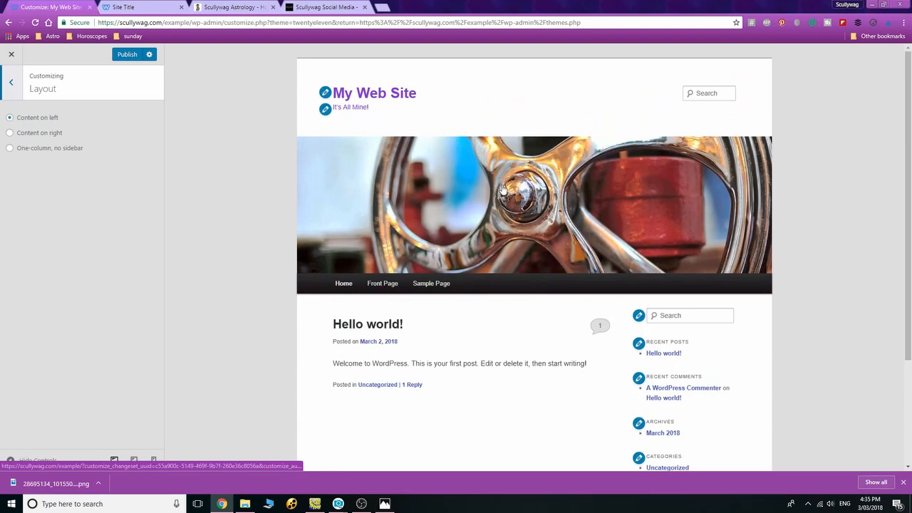
scroll(743, 420, down, 2)
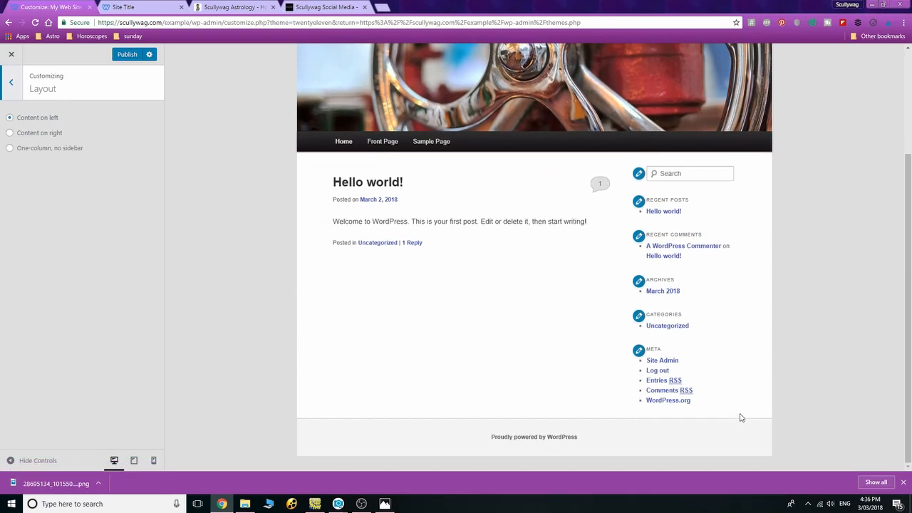
Examine how the page is arranged in the tablet and mobile previews, and return to the desktop preview
click(135, 462)
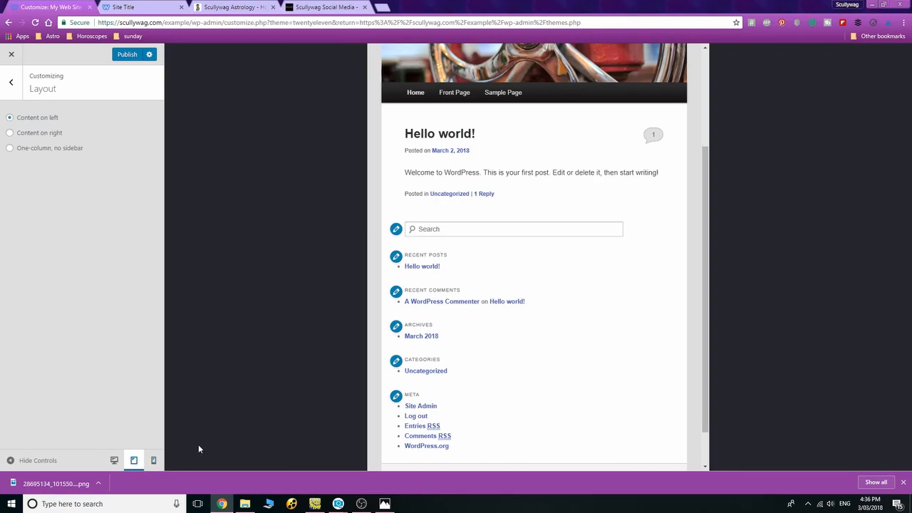
click(153, 460)
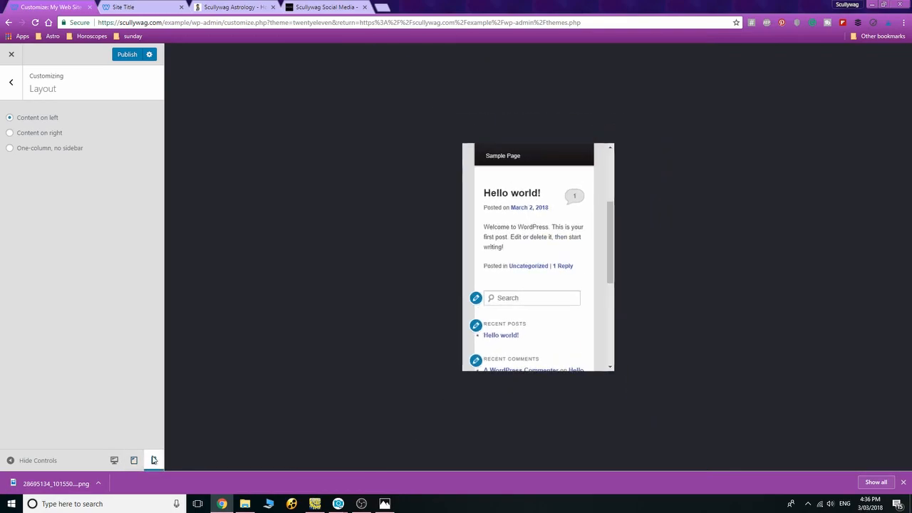
scroll(574, 244, down, 5)
scroll(535, 277, up, 10)
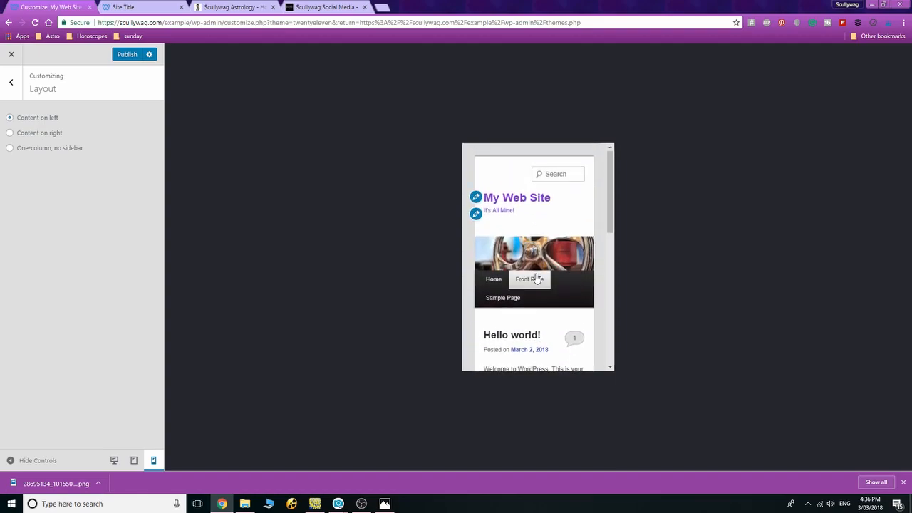
scroll(536, 278, down, 10)
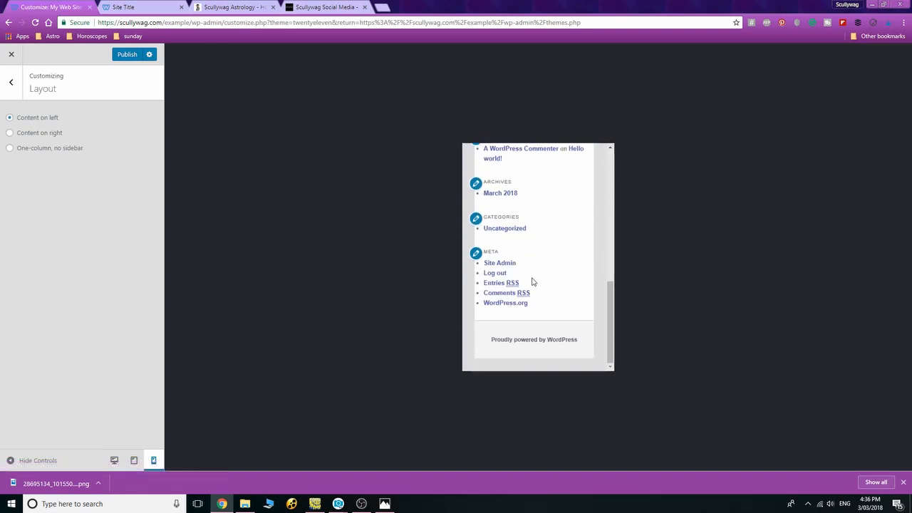
click(114, 460)
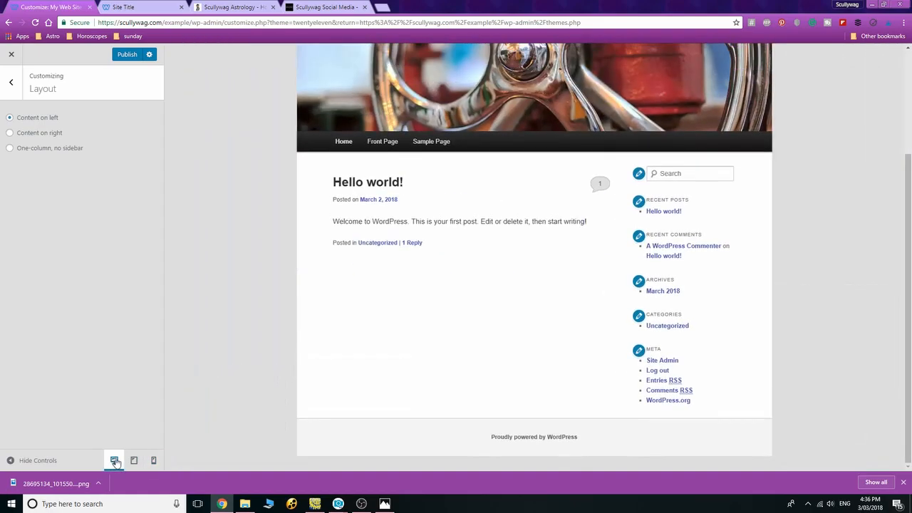
scroll(418, 315, up, 2)
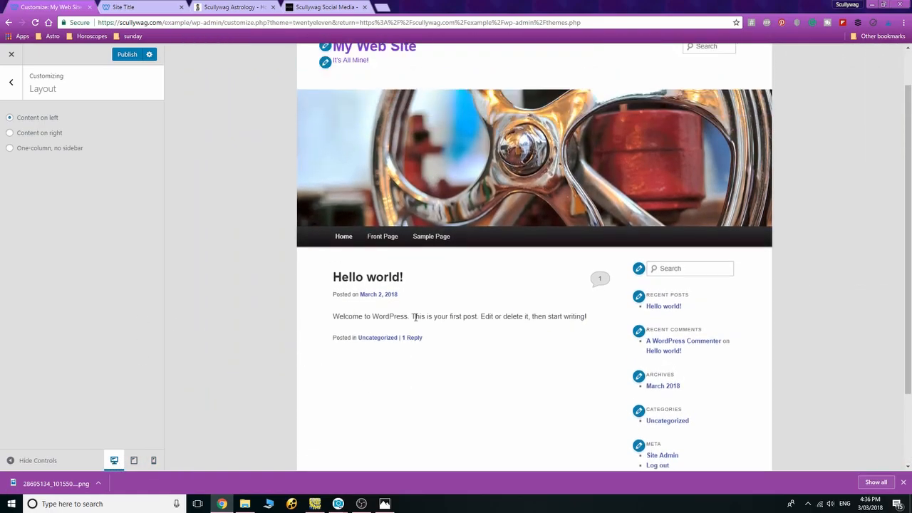
scroll(341, 287, up, 1)
scroll(633, 209, down, 2)
scroll(633, 209, down, 2)
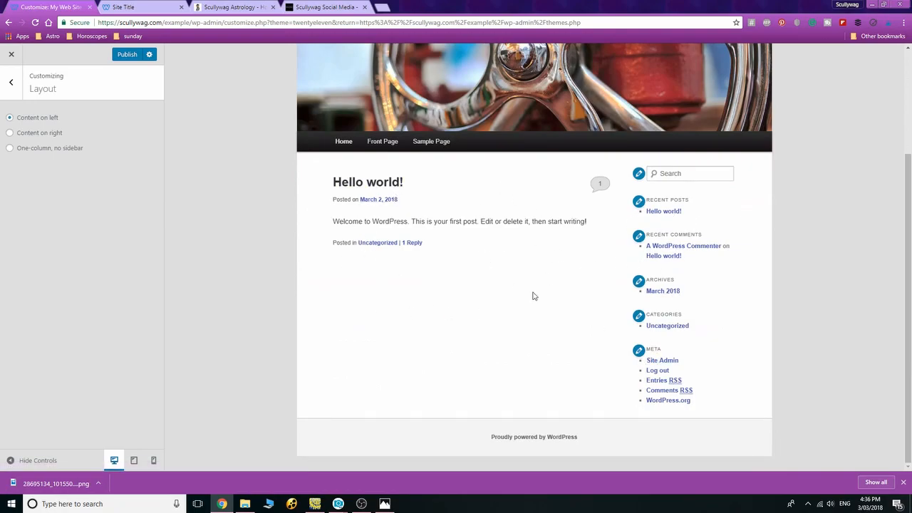
Try the "Content on right" and "One-column, no sidebar" layouts, restore "Content on left" and return to the main customizer options
click(23, 136)
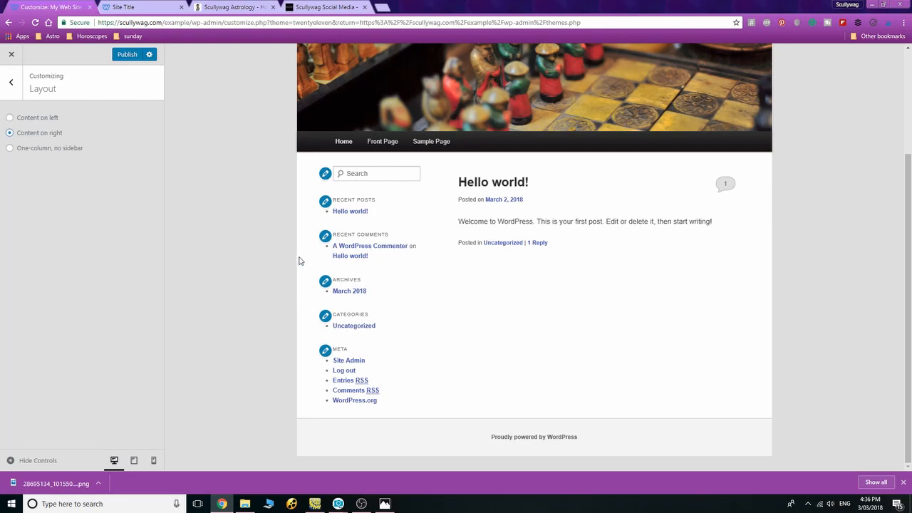
drag(70, 148, 74, 148)
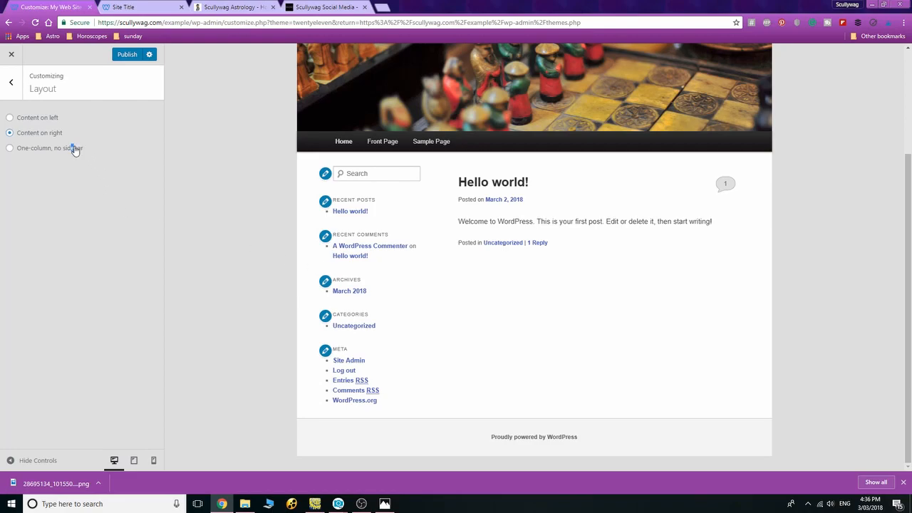
click(32, 148)
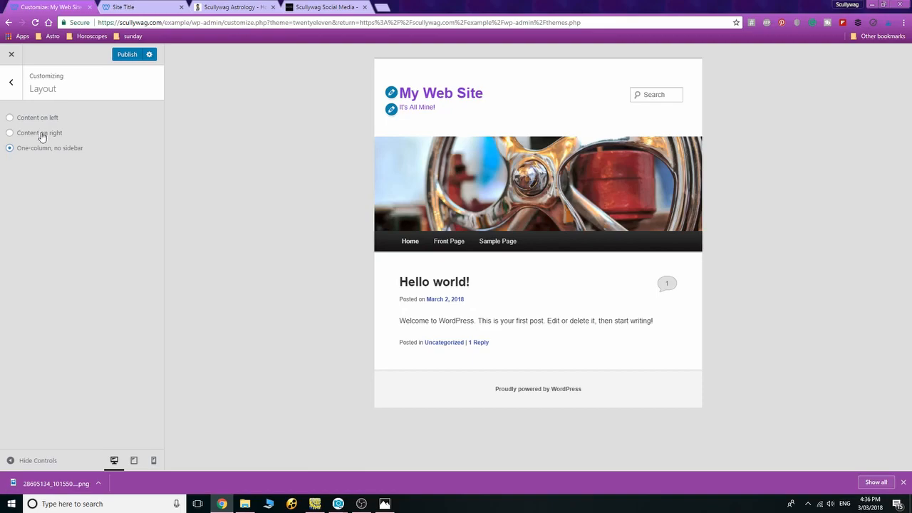
click(38, 118)
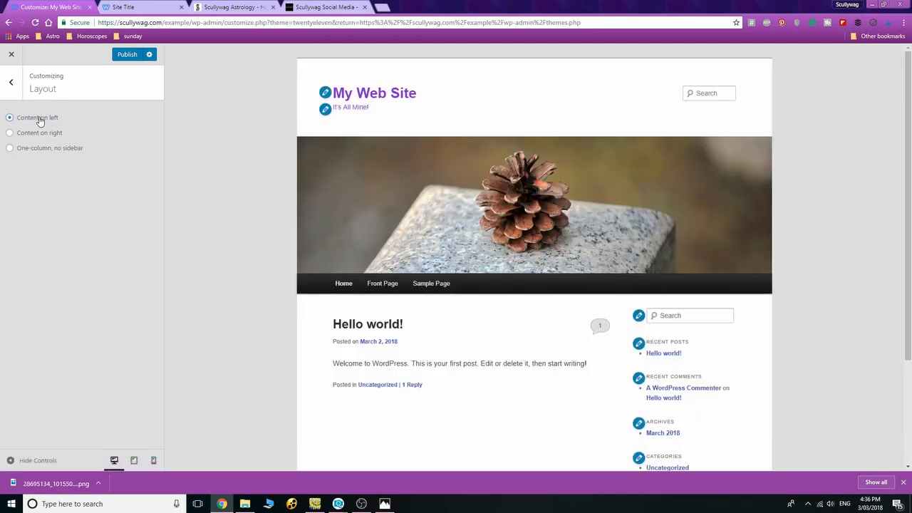
click(10, 85)
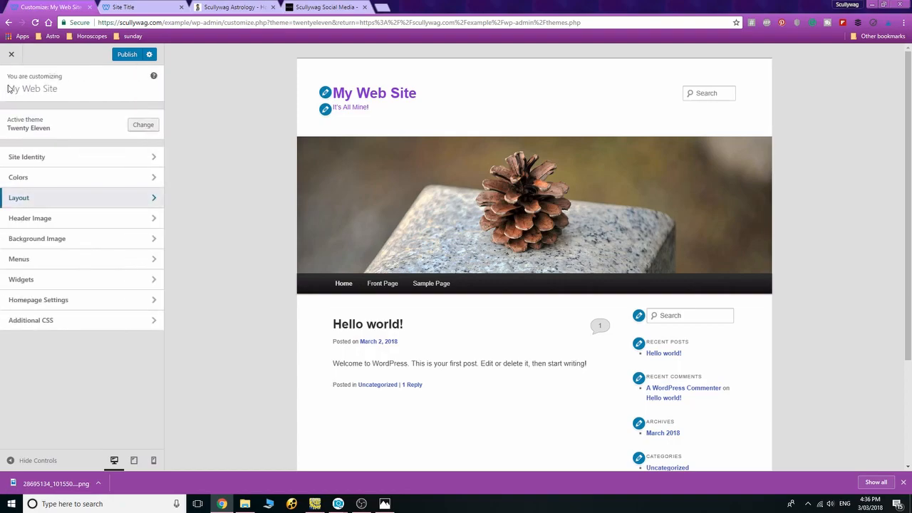
Open the header image settings and upload "compass map" from the Examples folder in Pictures as a new header image
click(46, 219)
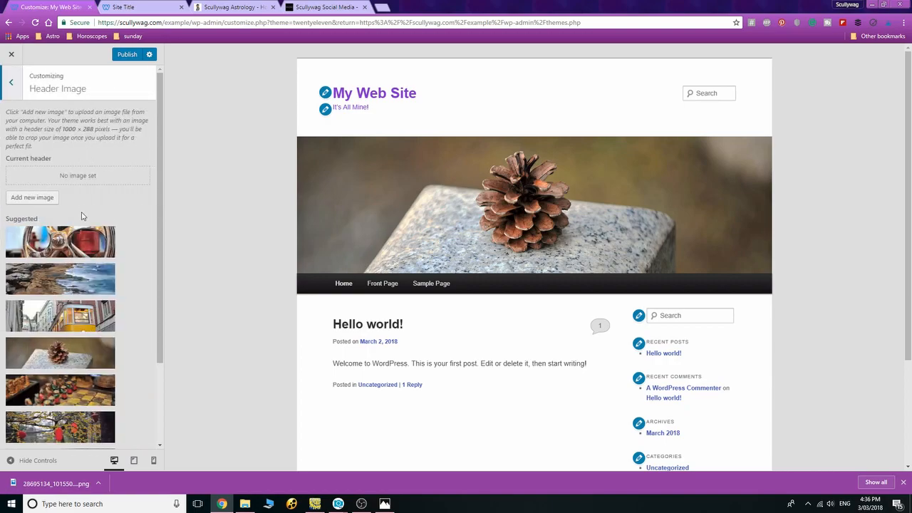
scroll(305, 192, down, 2)
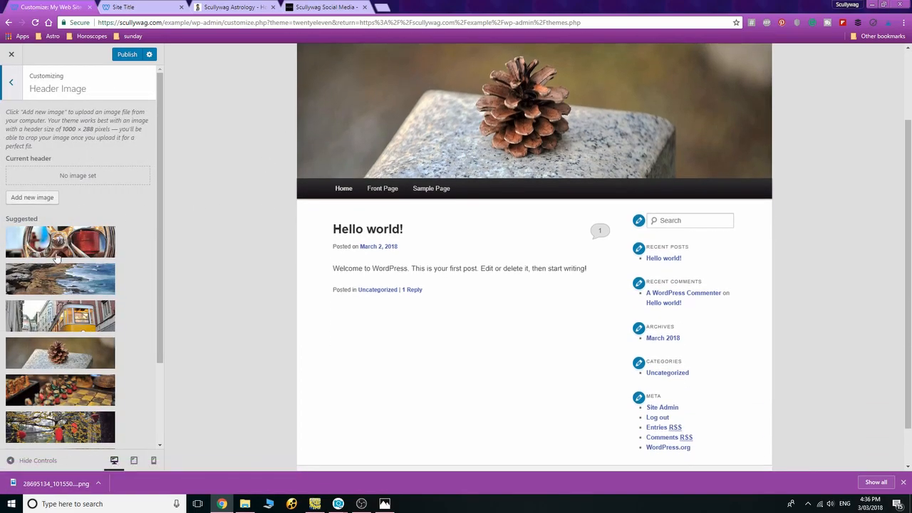
scroll(65, 270, down, 2)
scroll(86, 321, up, 2)
click(47, 204)
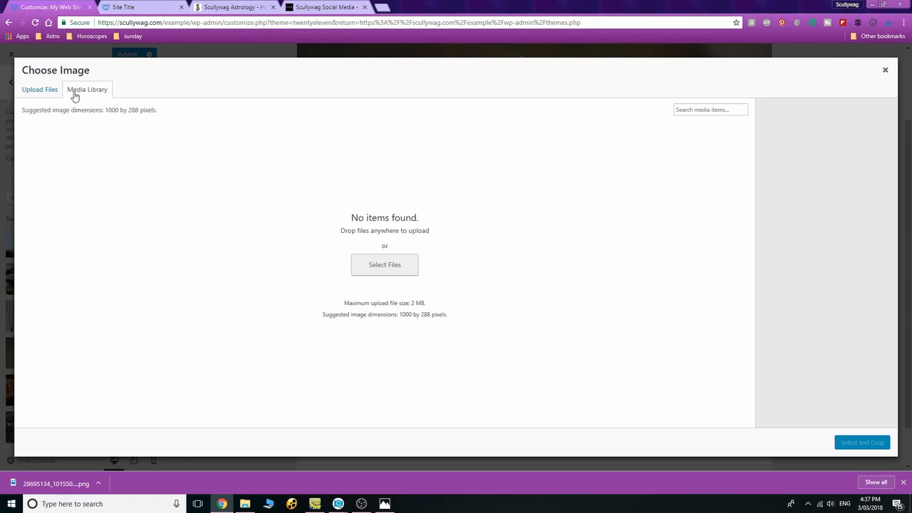
click(41, 94)
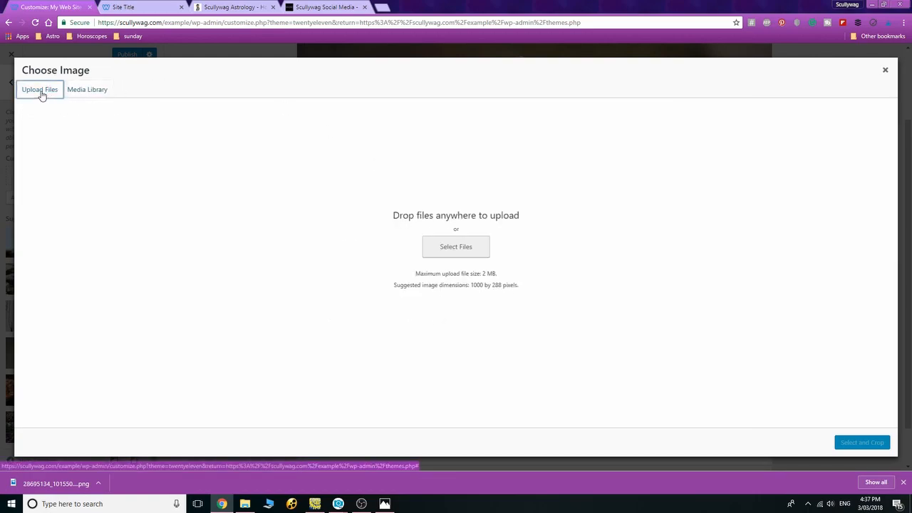
click(456, 244)
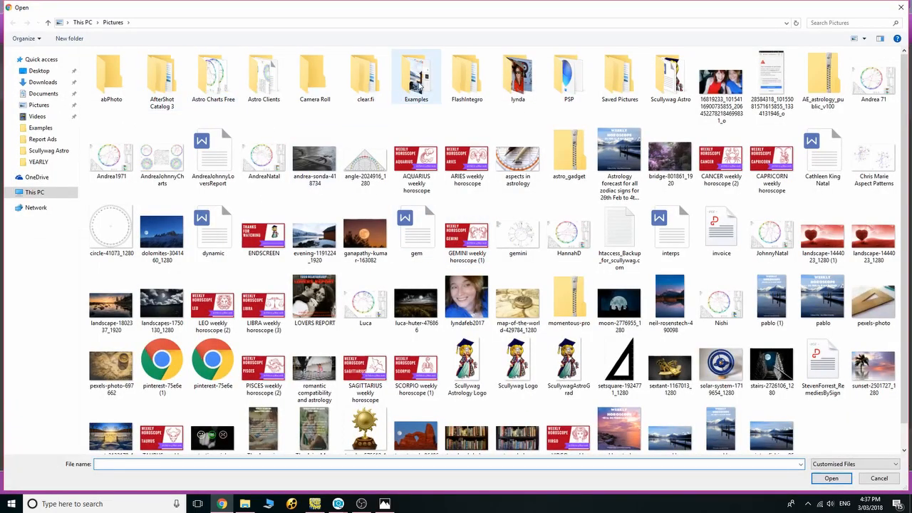
double_click(419, 86)
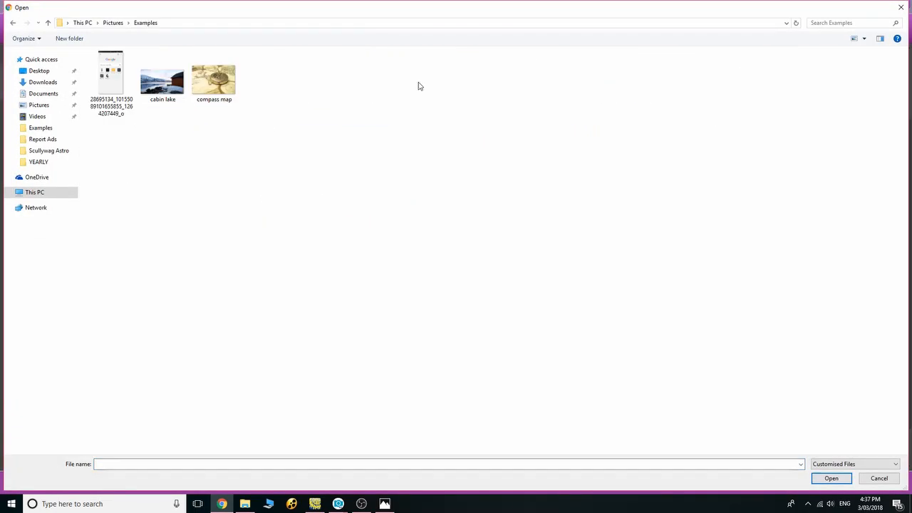
double_click(215, 85)
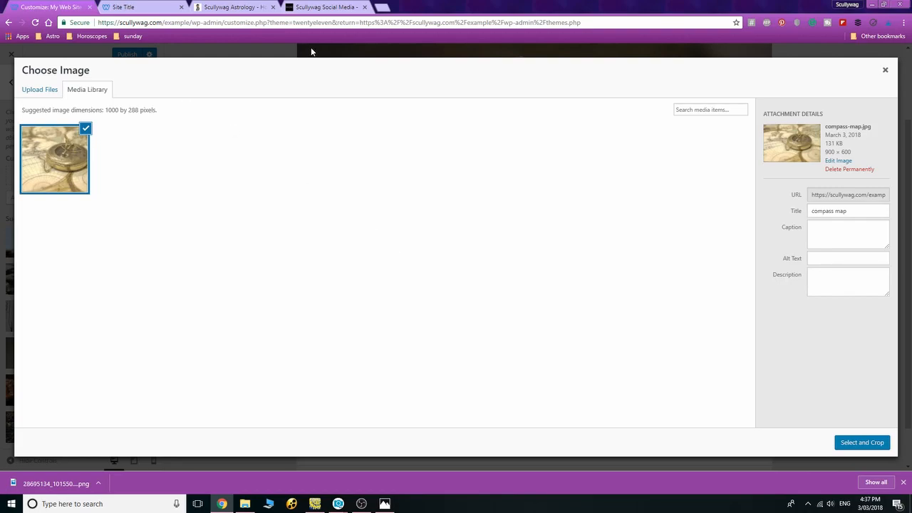
Look at the compass map's image editing page, close it, and set the image's alt text to "My Website - It's All Mine!"
click(844, 164)
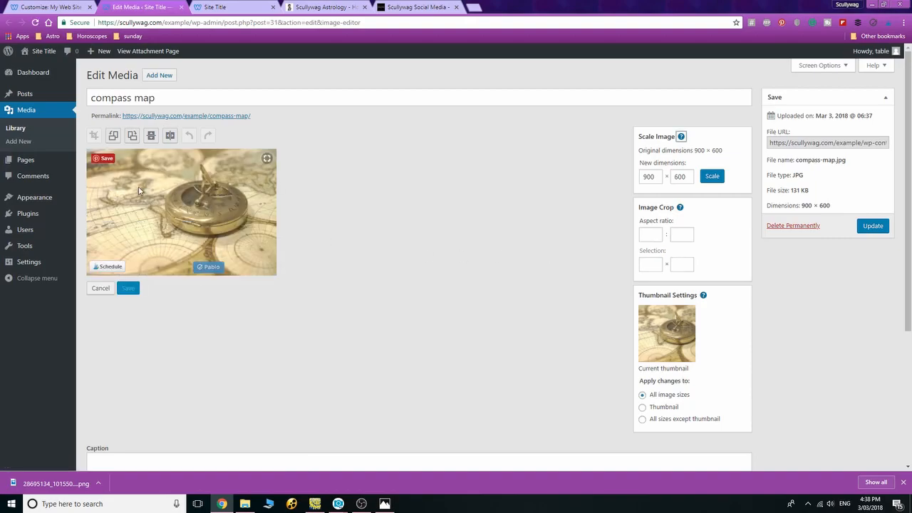
click(180, 8)
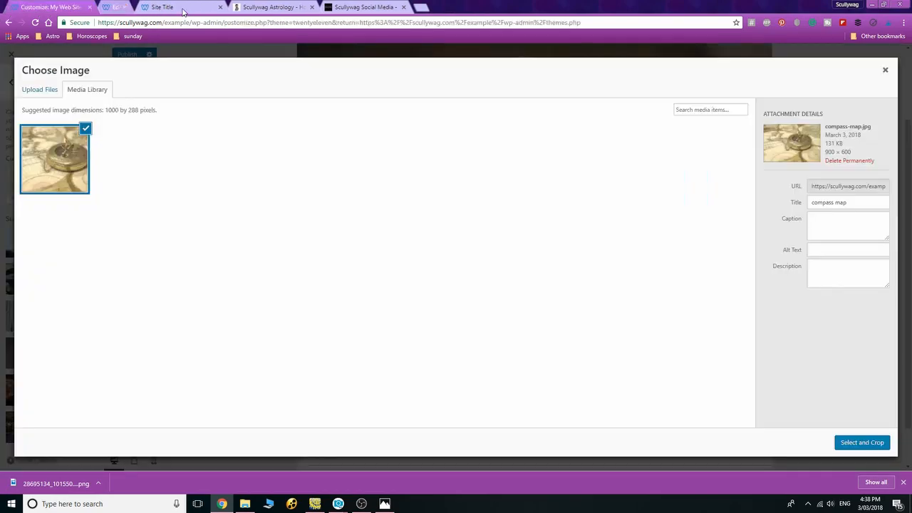
click(828, 253)
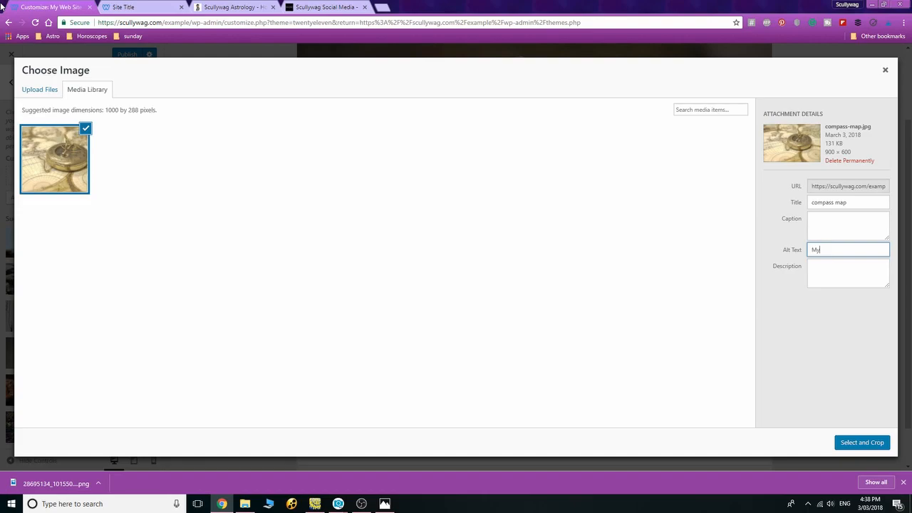
text(site - It's All Mine!)
click(816, 265)
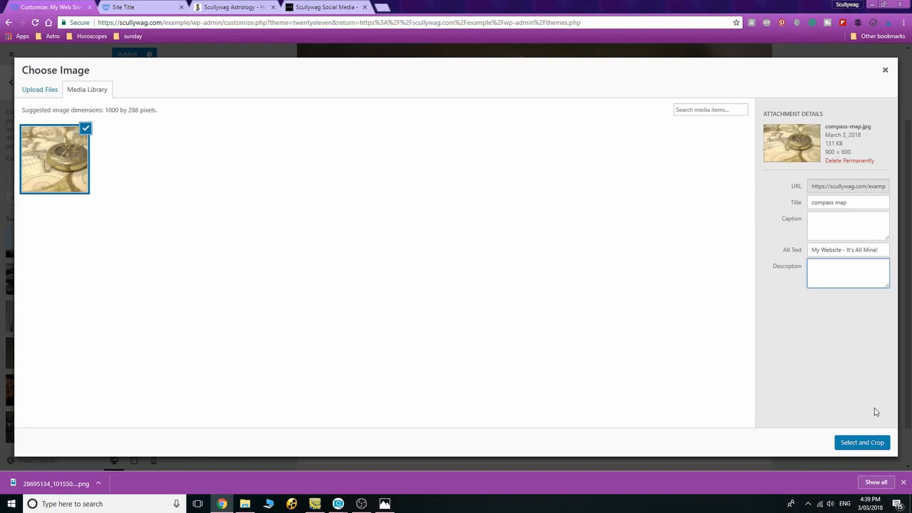
Crop the compass map image to a full-width strip across the upper part of the compass and use it as the header
click(858, 443)
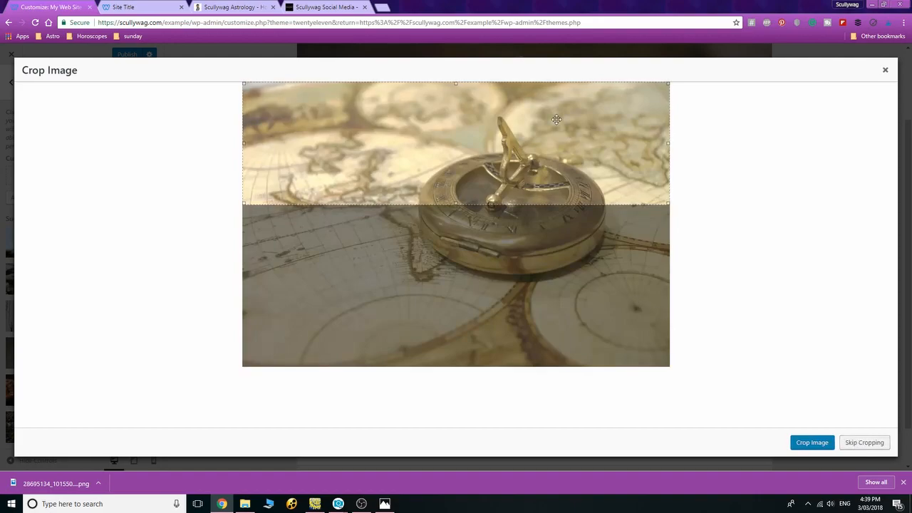
drag(583, 151, 573, 167)
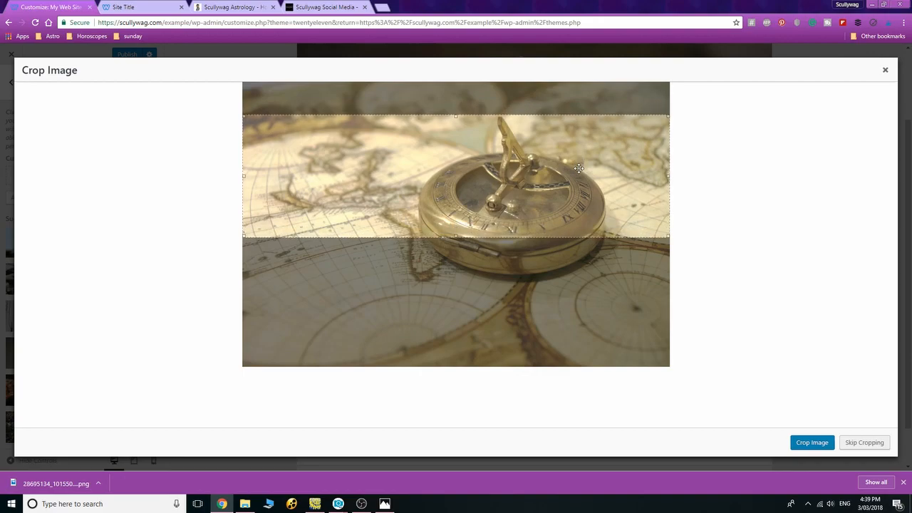
click(798, 442)
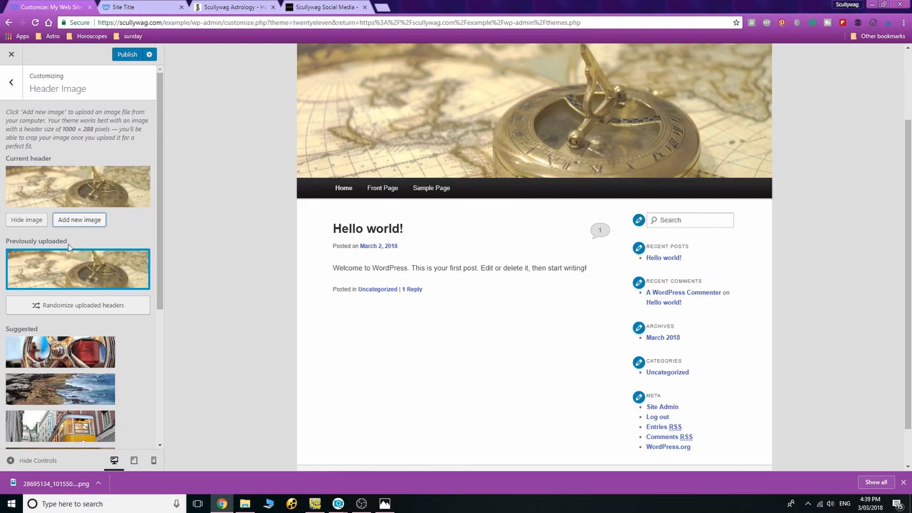
Try the suggested wheel, rocky coast and pine cone pictures as the header image
scroll(146, 387, down, 2)
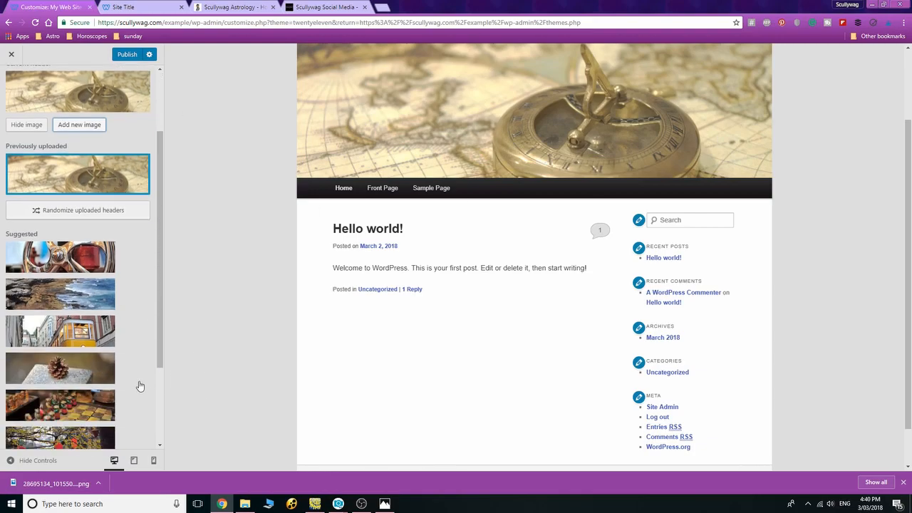
click(86, 257)
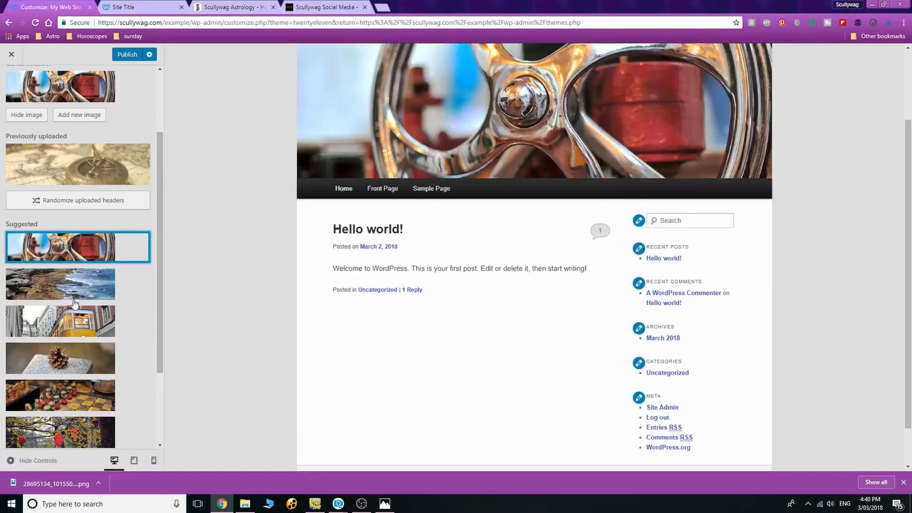
click(76, 292)
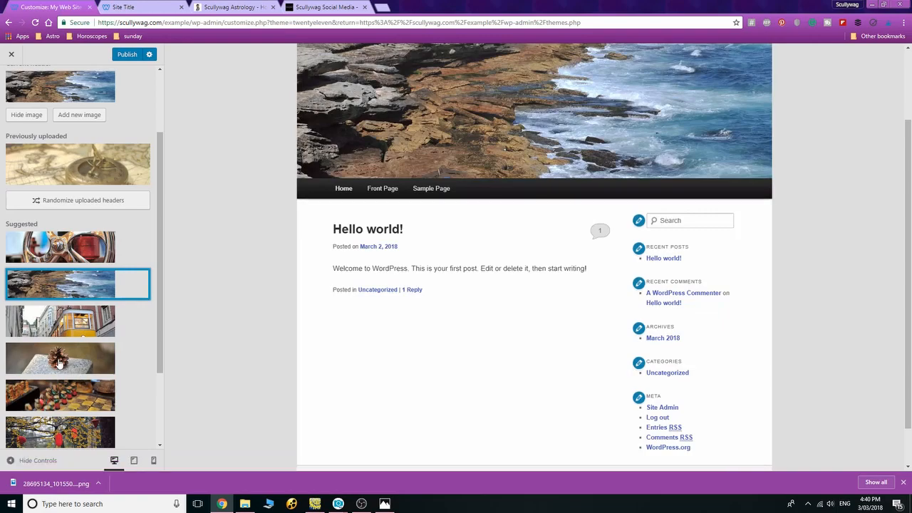
click(59, 363)
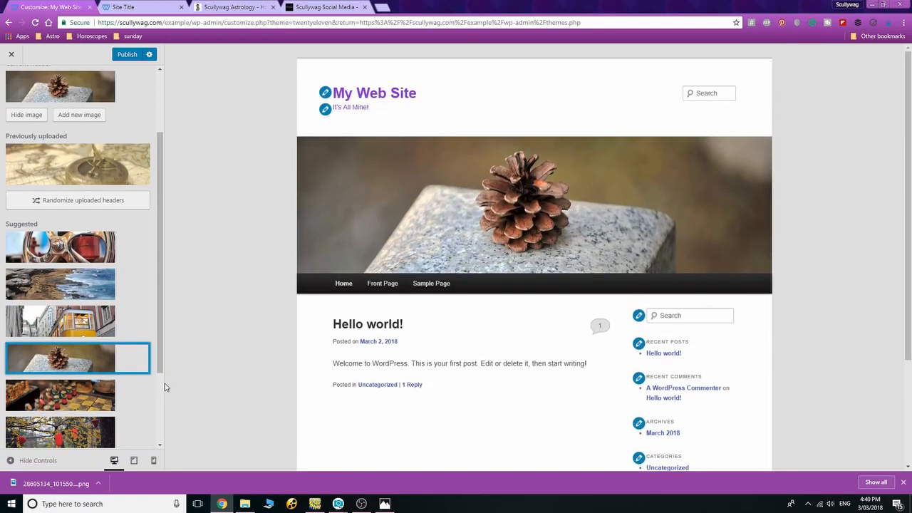
Set the header to randomize uploaded headers and return to the main customizer options
click(82, 202)
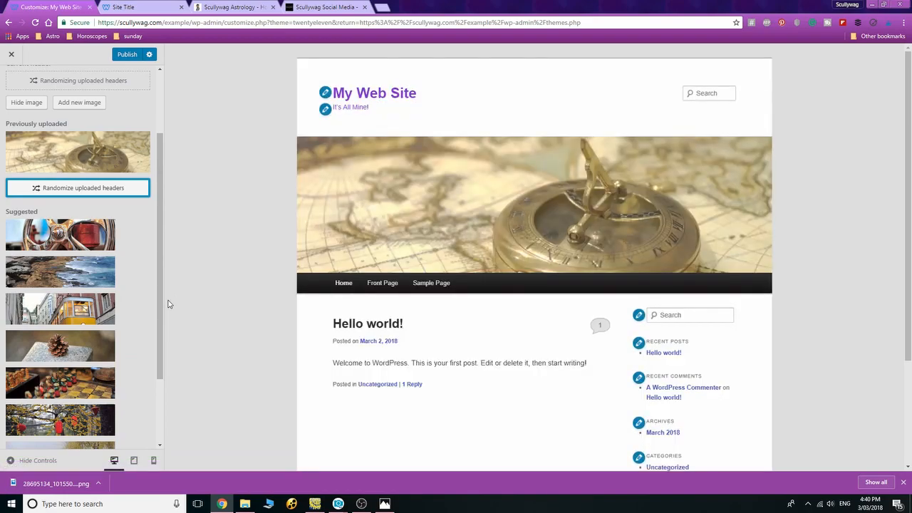
scroll(111, 140, up, 2)
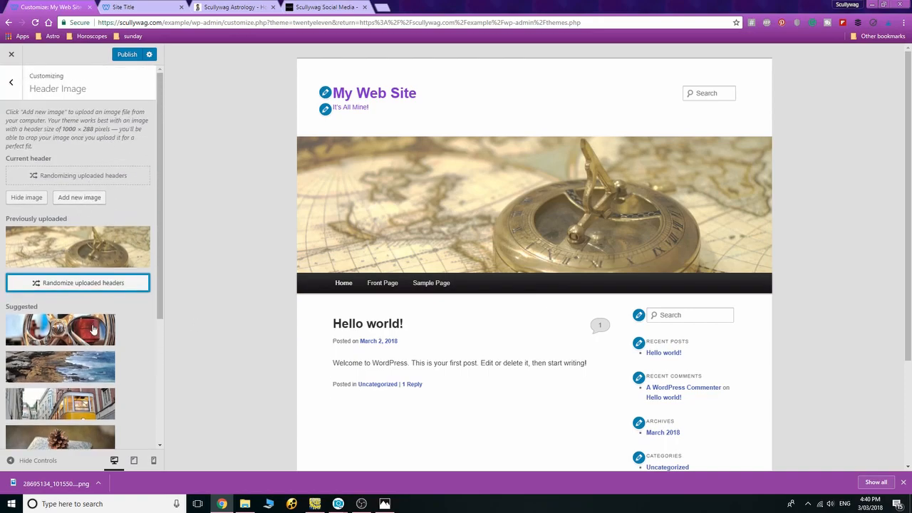
click(9, 71)
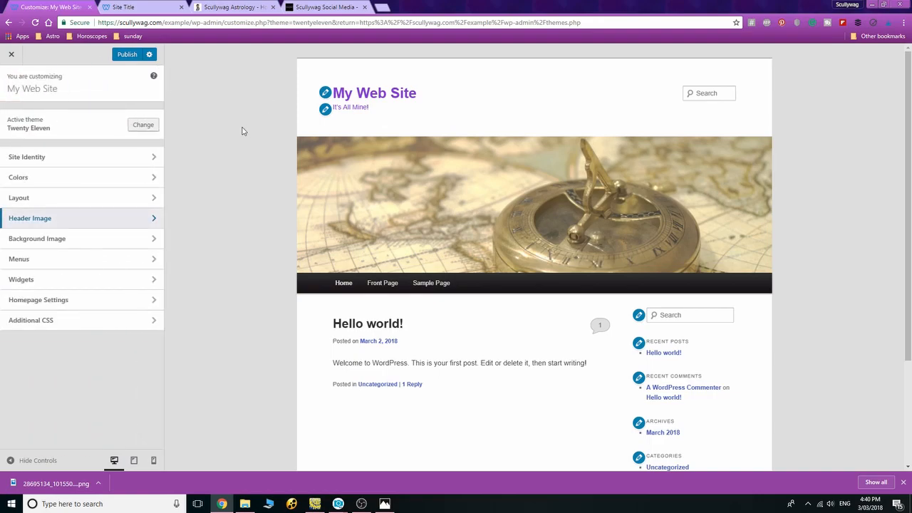
Try the compass map from the media library as the site's background image and look over the page in the preview
click(103, 241)
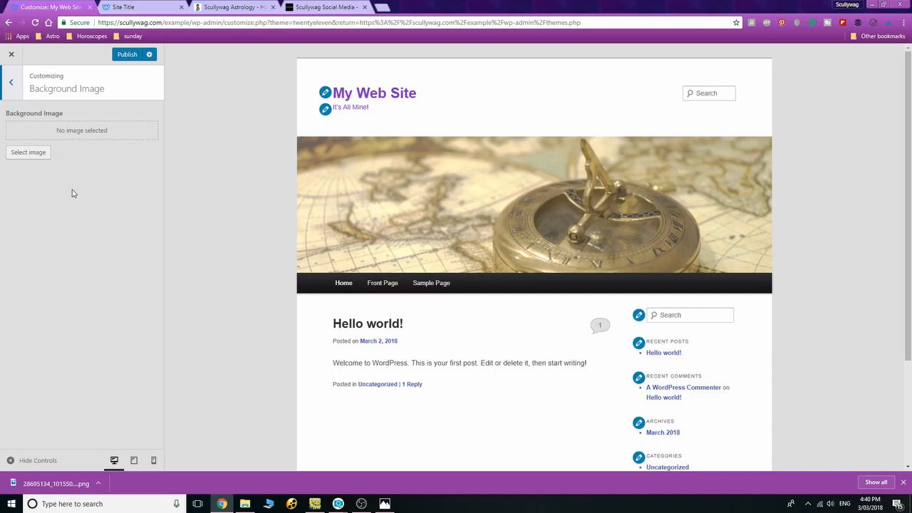
click(28, 152)
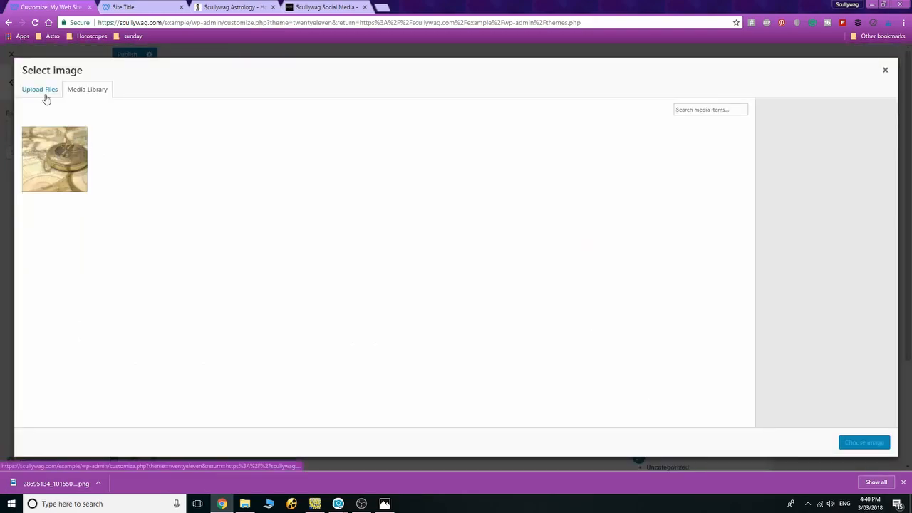
click(59, 159)
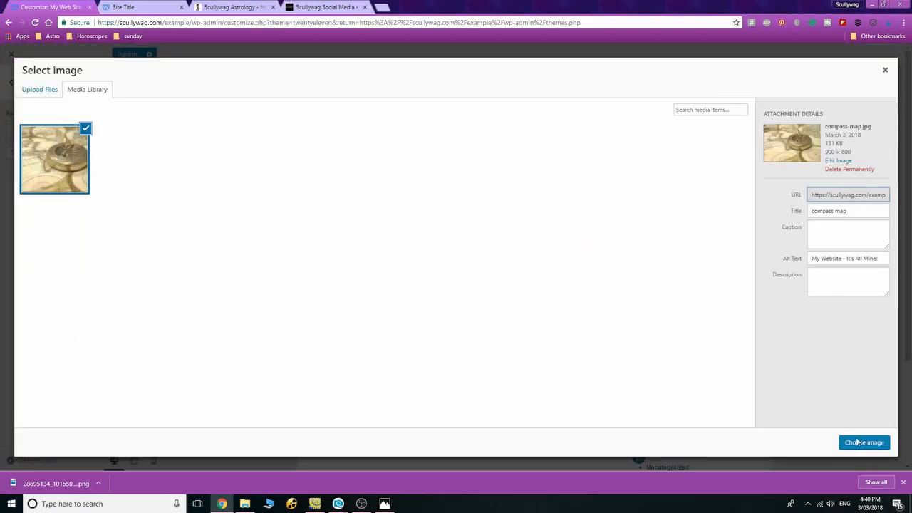
click(863, 442)
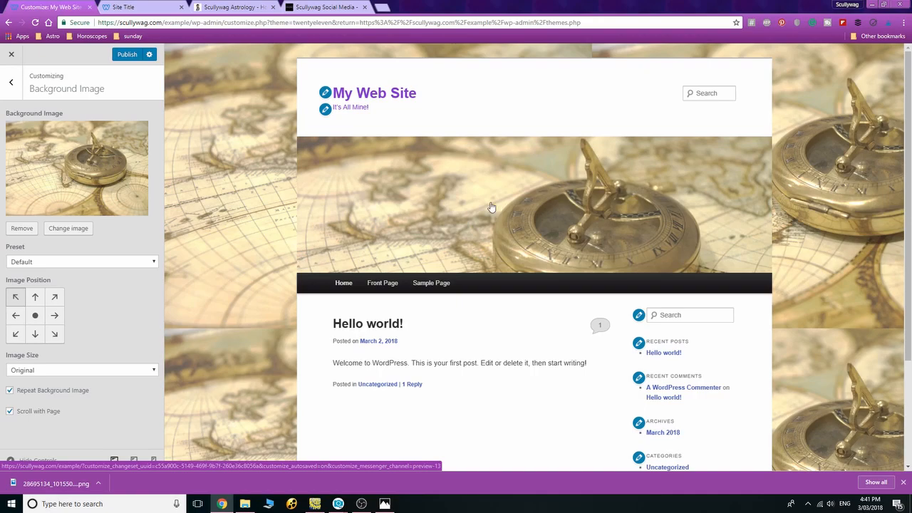
scroll(249, 181, down, 3)
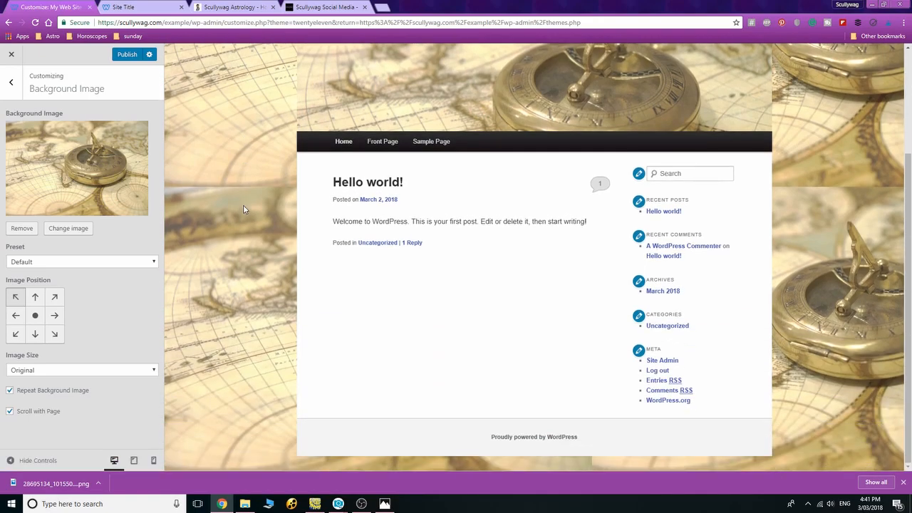
scroll(243, 205, up, 3)
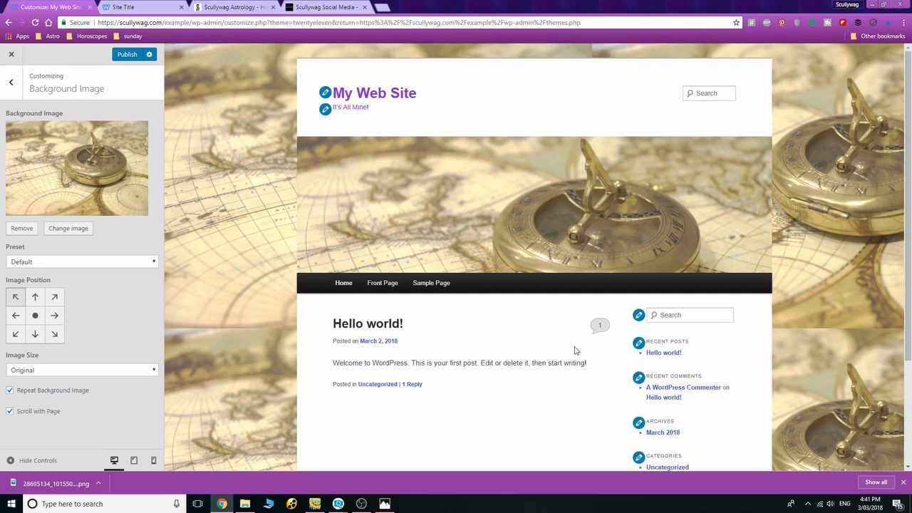
Try the centre, edge and corner positions for the background image, remove the image and return to the main customizer options
click(35, 315)
click(35, 296)
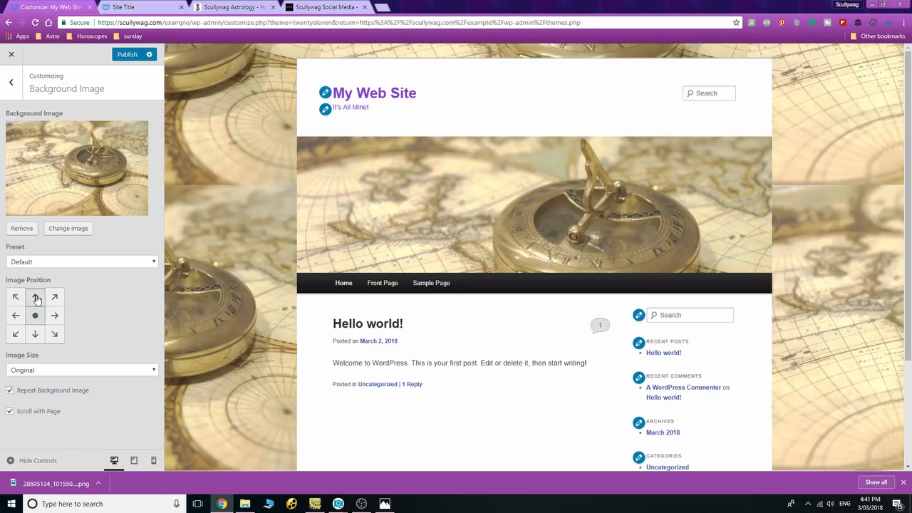
click(55, 297)
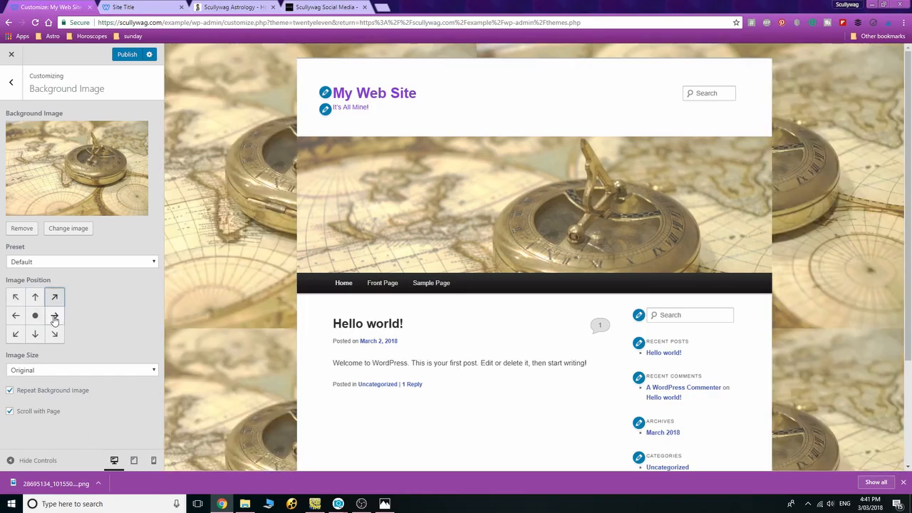
click(55, 315)
click(54, 334)
click(34, 333)
click(14, 334)
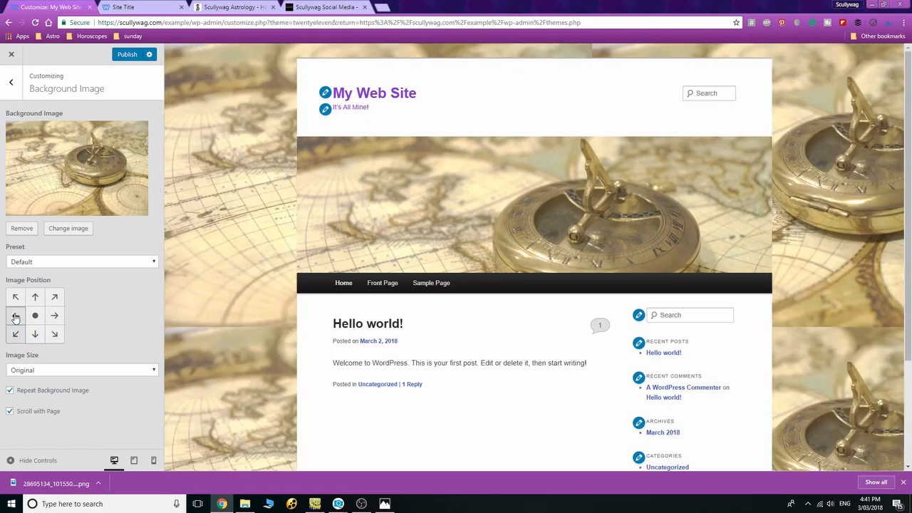
click(15, 315)
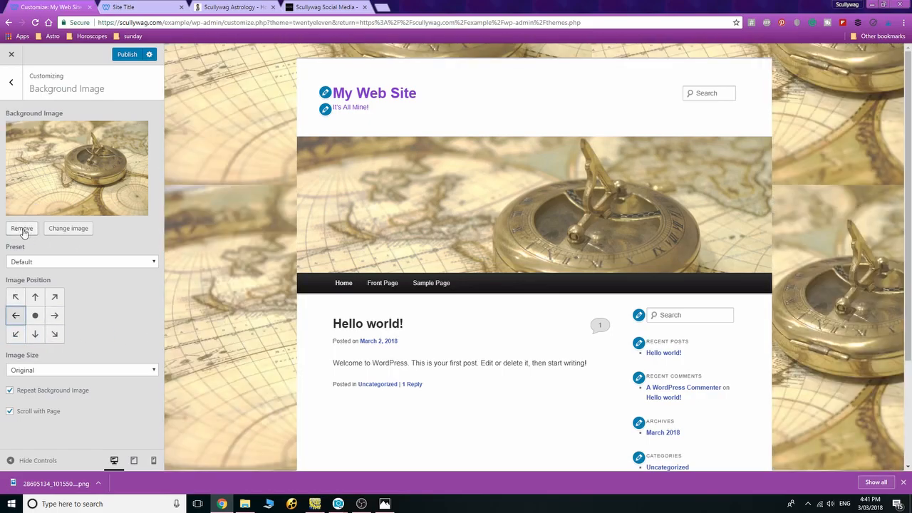
click(21, 229)
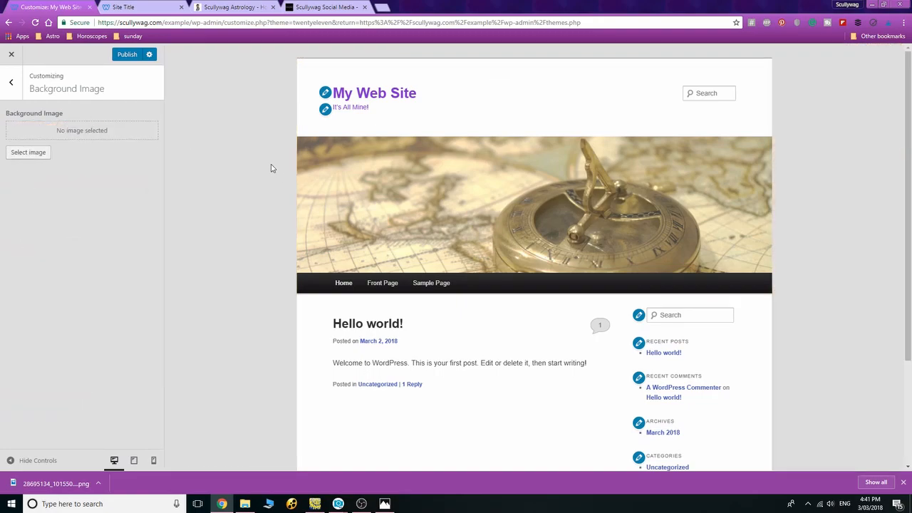
click(14, 86)
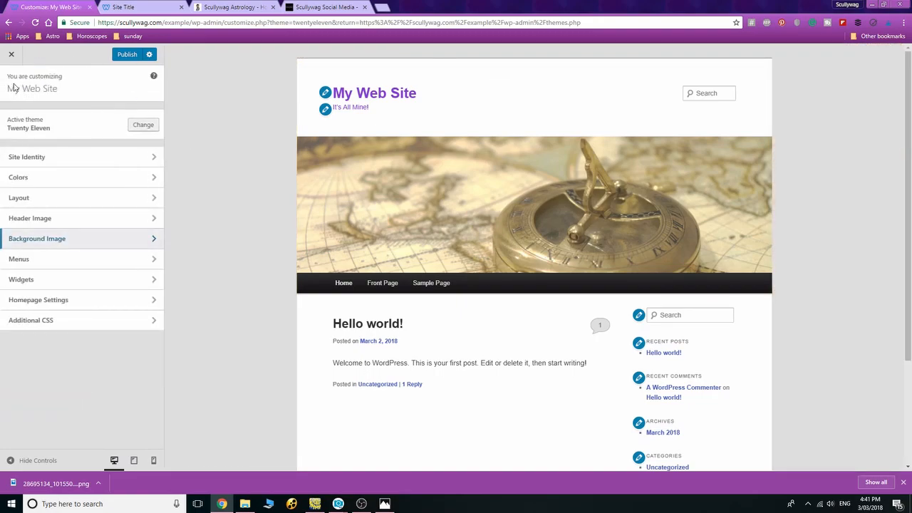
Open the menu settings and check which menus can be chosen for the Primary Menu location
click(64, 260)
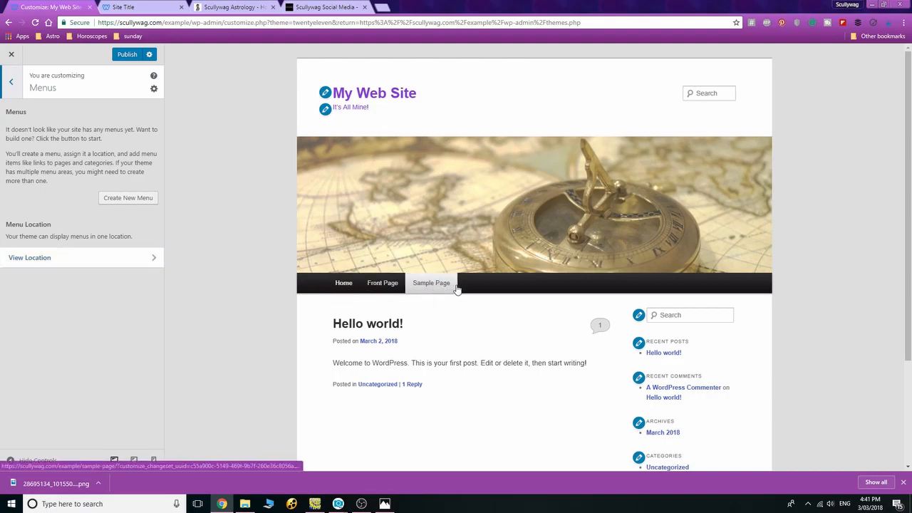
scroll(522, 231, down, 2)
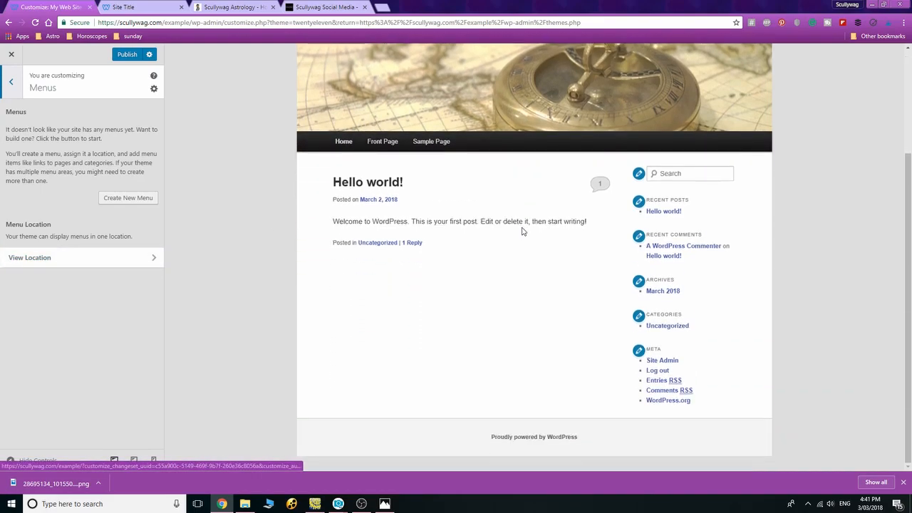
scroll(522, 230, up, 2)
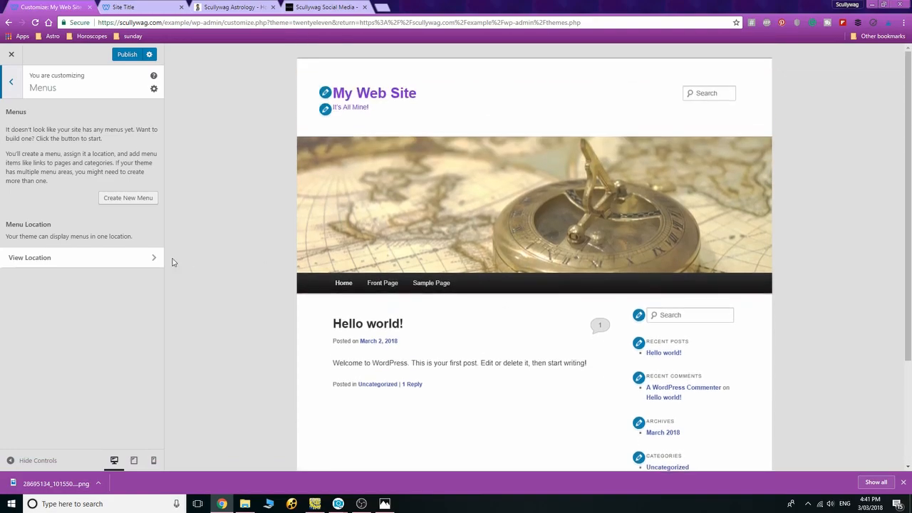
click(109, 258)
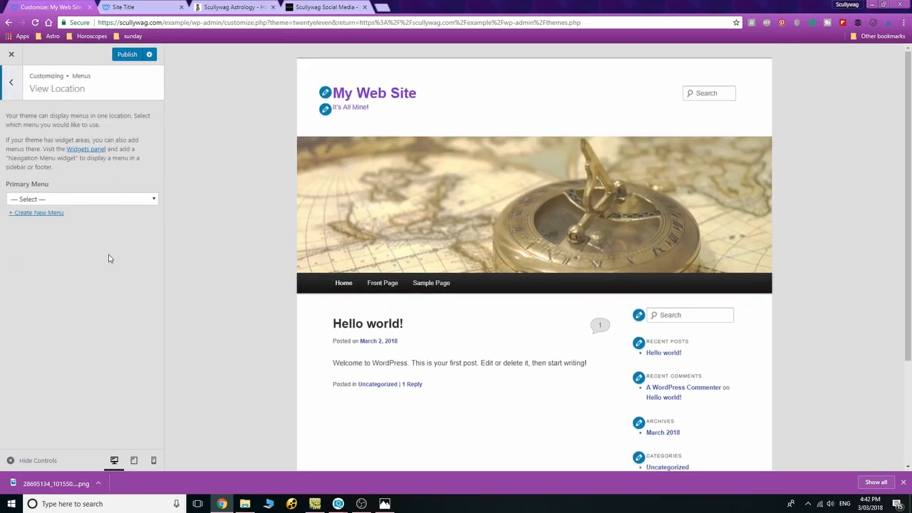
click(151, 201)
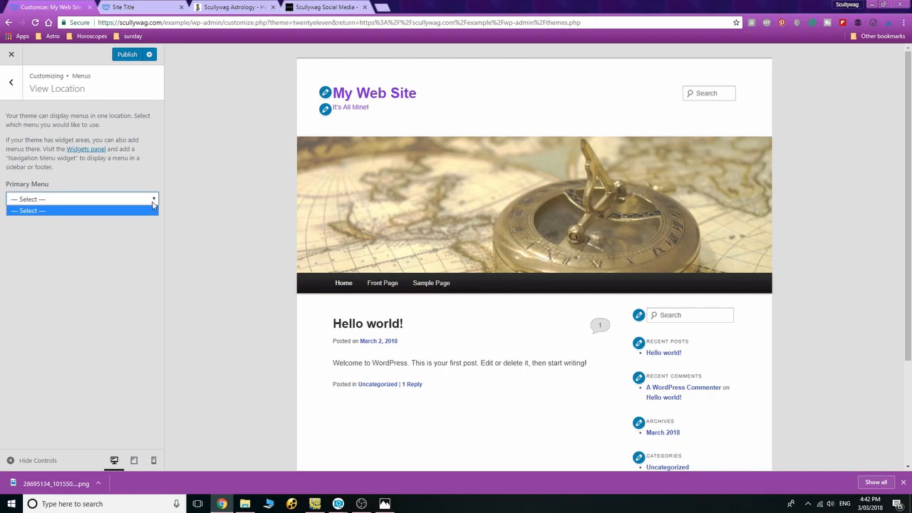
click(153, 202)
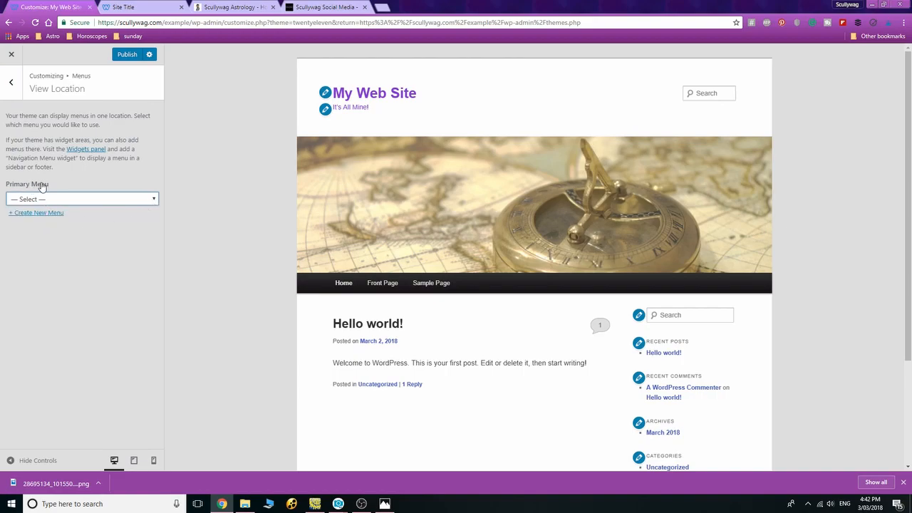
click(152, 202)
click(151, 200)
Create a new menu named Main Pages, assigned to the Primary Menu location
click(59, 212)
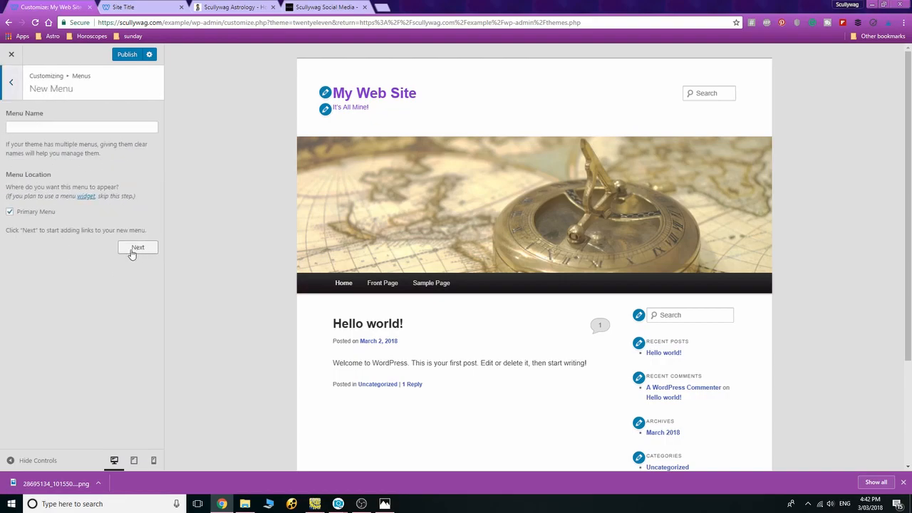
click(22, 126)
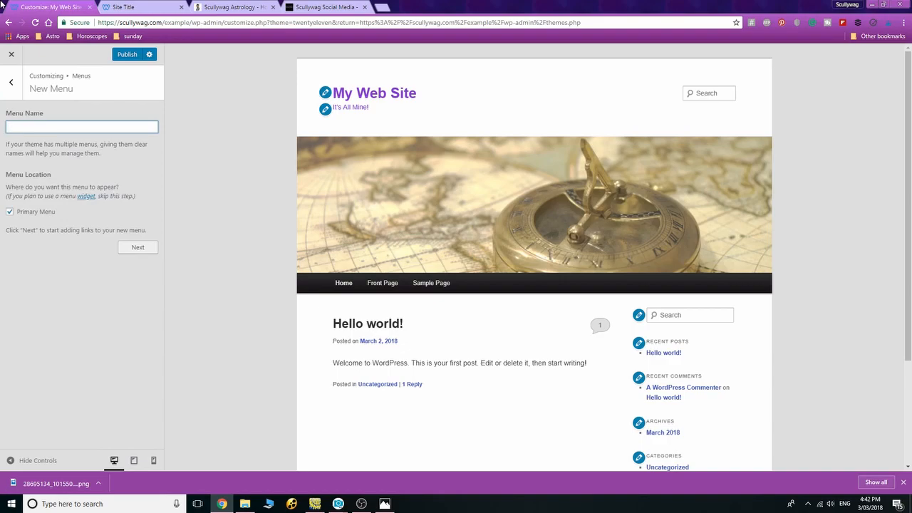
text(ain Pages)
click(142, 247)
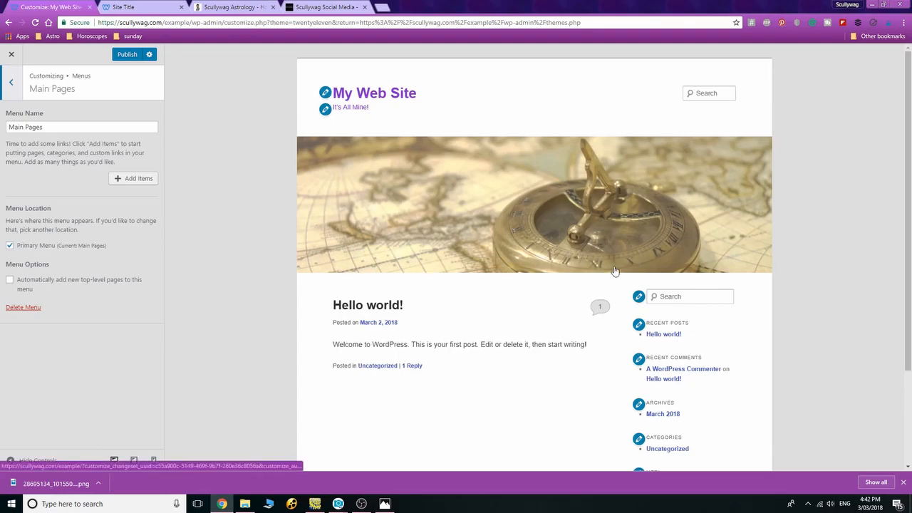
Add Home, Front Page and Sample Page to the Main Pages menu and enable automatically adding new top-level pages
click(135, 179)
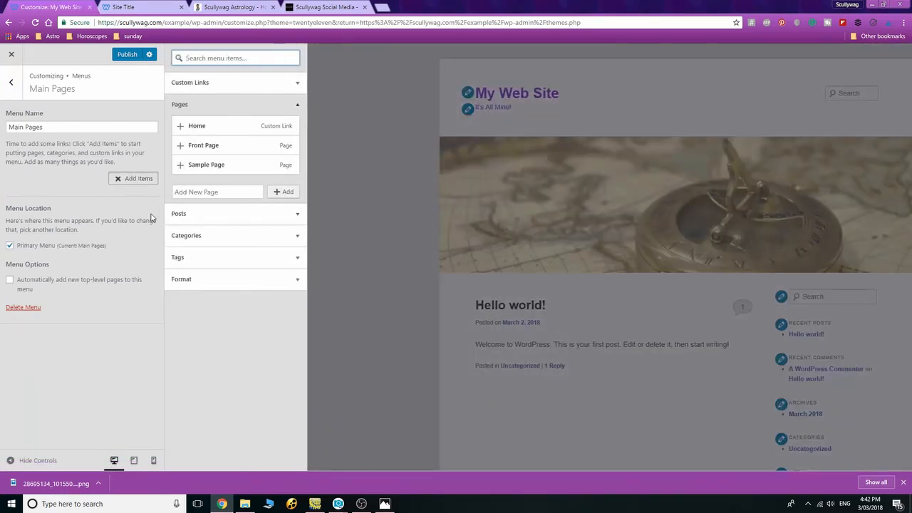
click(197, 126)
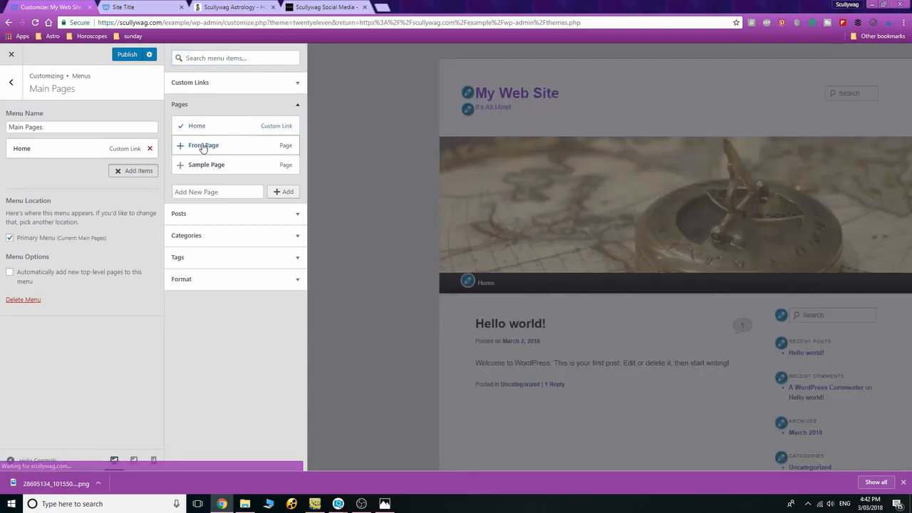
click(203, 146)
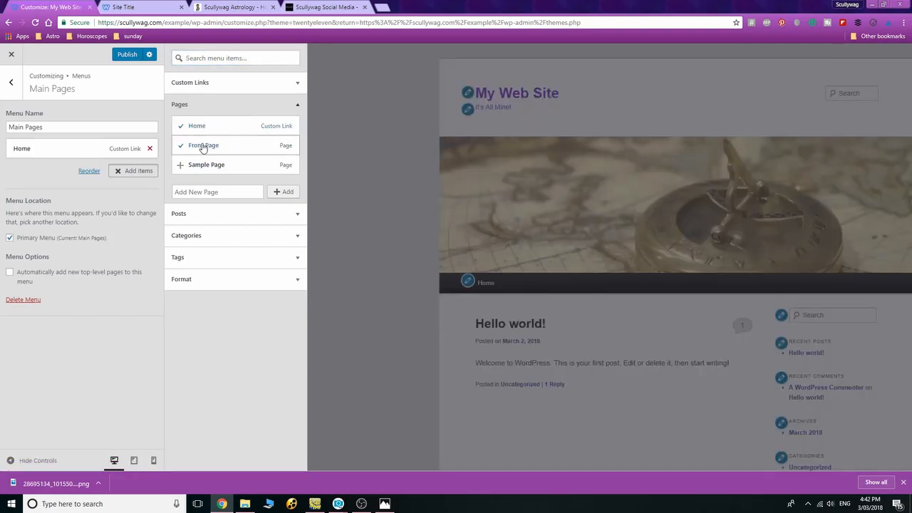
click(234, 168)
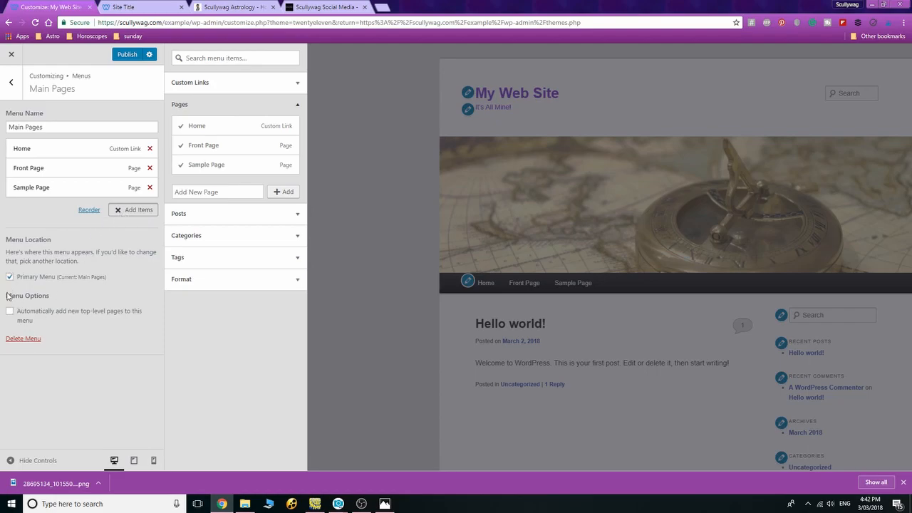
click(6, 316)
click(9, 313)
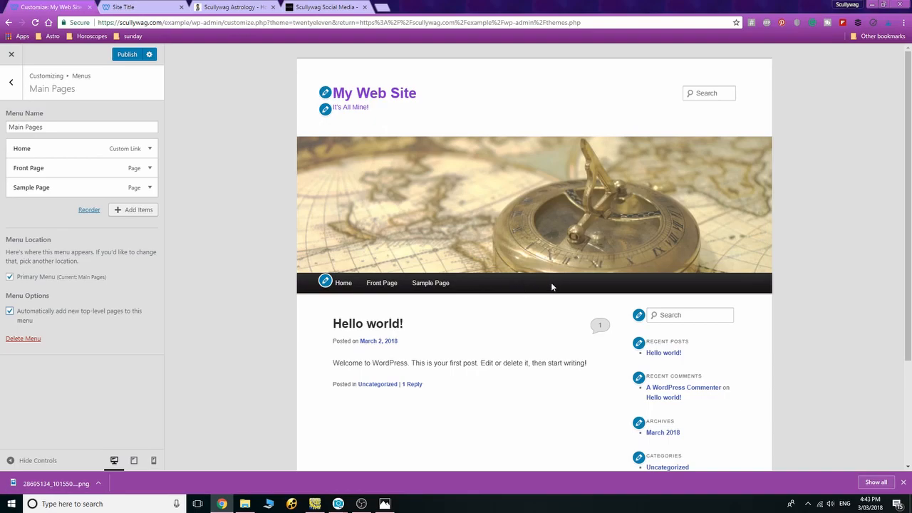
Create a second menu named Social Media without assigning it to the Primary Menu location
click(12, 82)
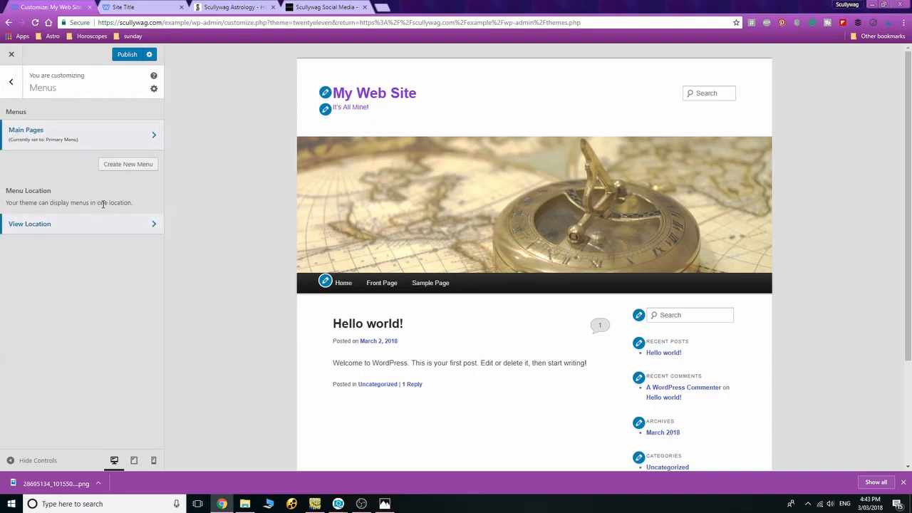
click(129, 165)
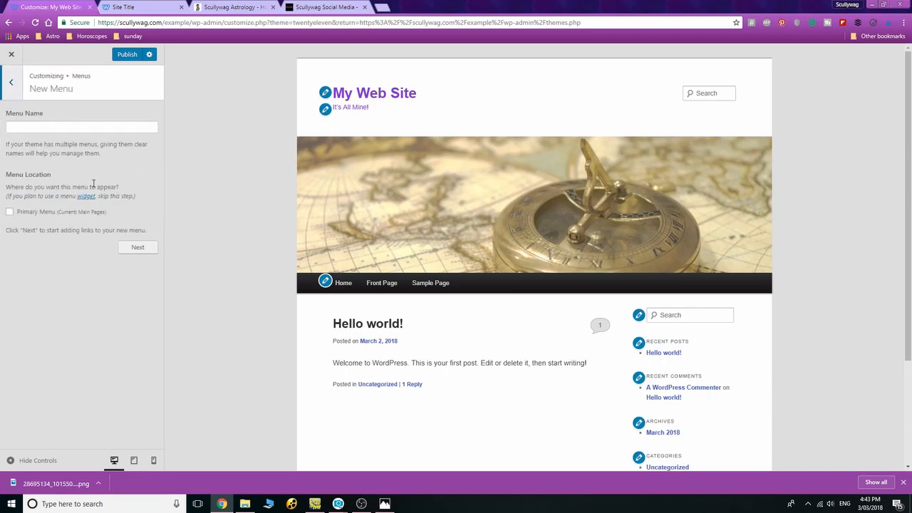
click(59, 124)
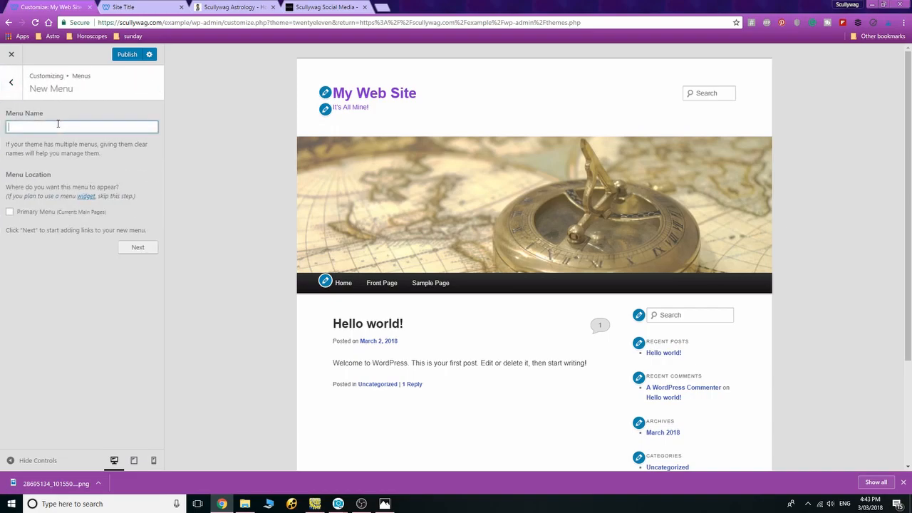
text(Social Media)
click(143, 248)
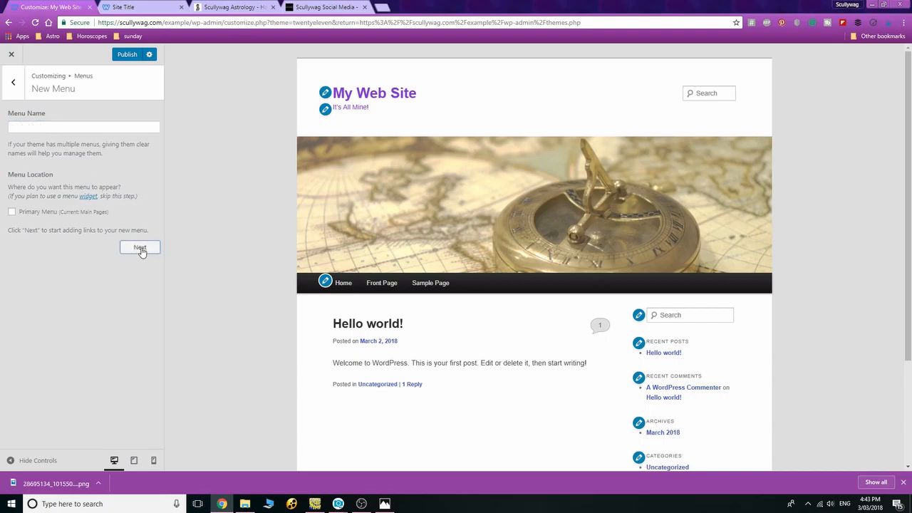
Look through the posts, categories and tags that can be added to the Social Media menu
click(120, 178)
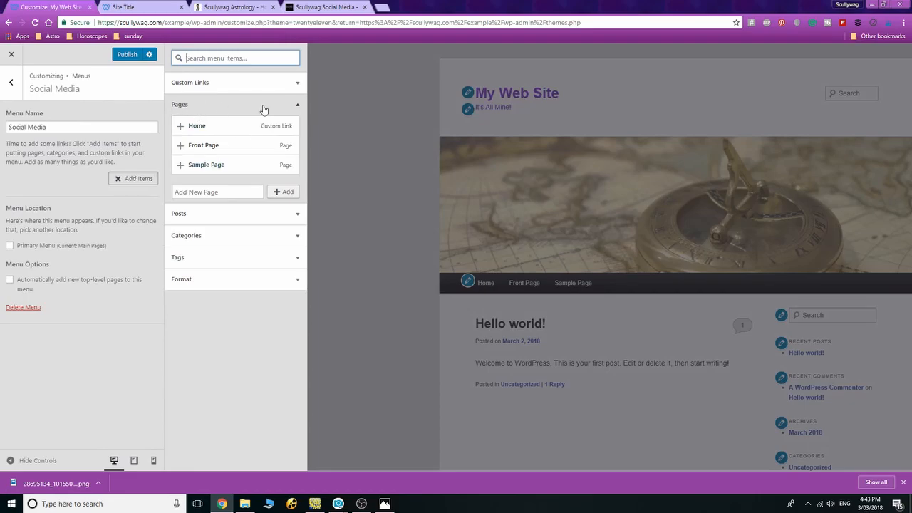
click(289, 215)
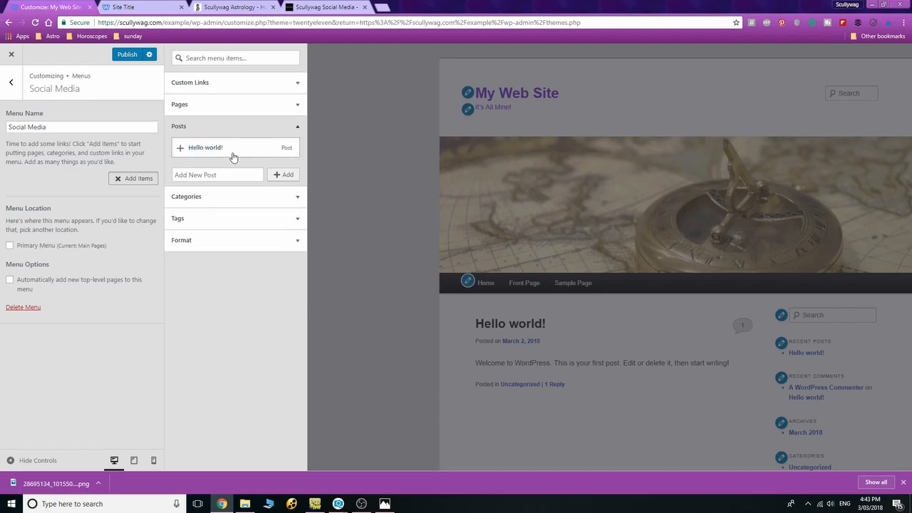
click(220, 198)
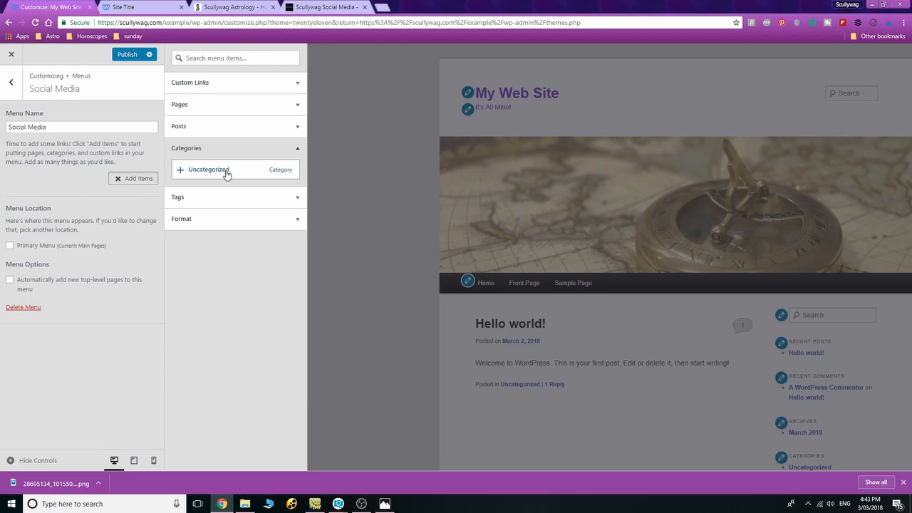
click(231, 198)
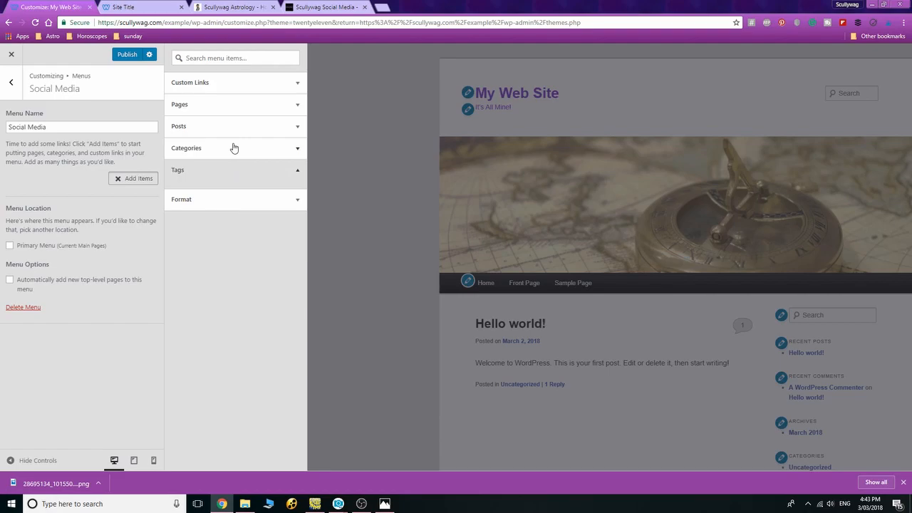
click(257, 84)
click(265, 100)
text(facebook.com.)
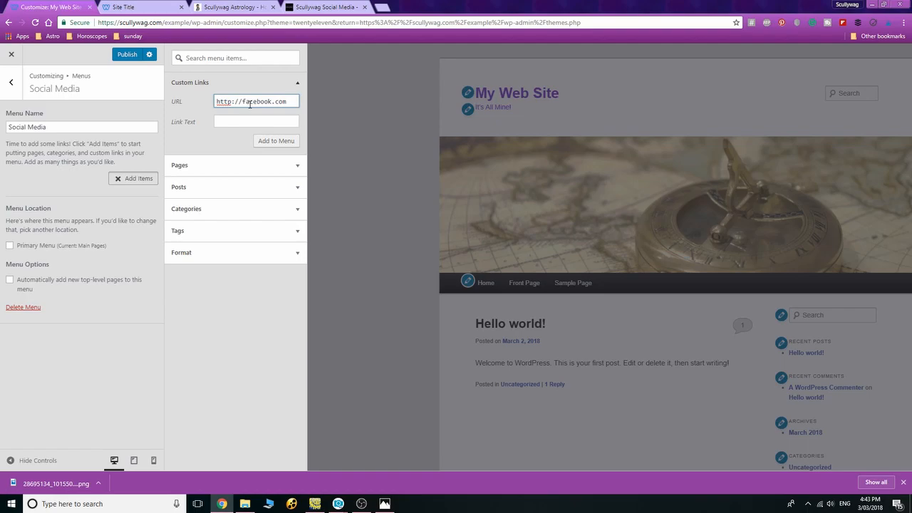
key(BackSpace)
text(/scullywagsocialmedia)
click(229, 121)
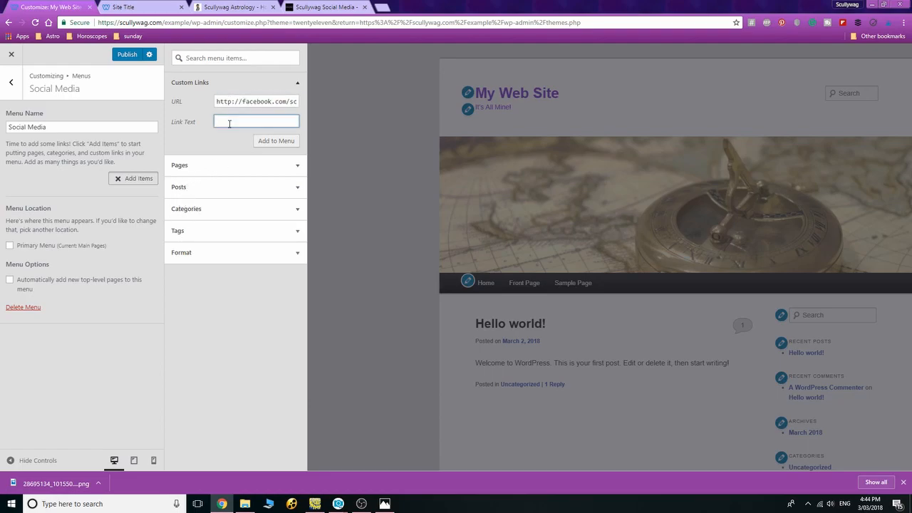
text(Facebook)
click(274, 141)
click(253, 102)
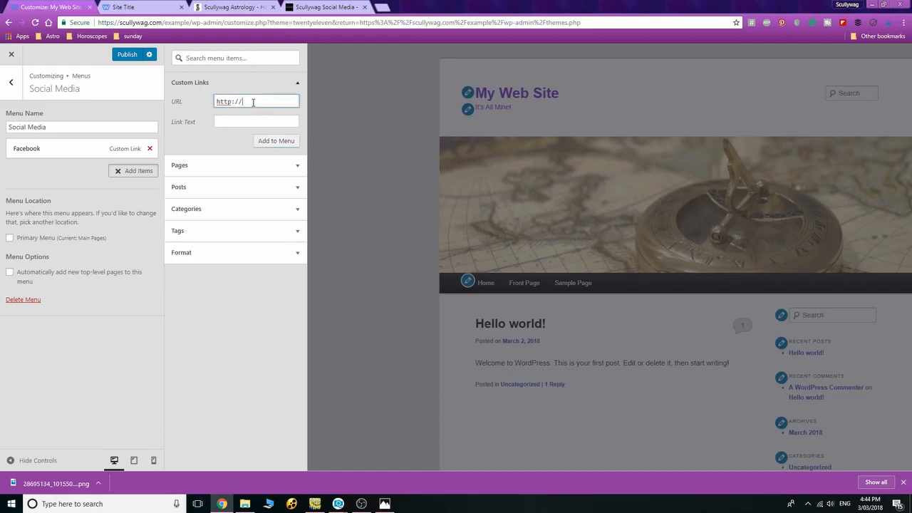
text(pintere)
text(st.co)
text(m/scullywag)
text(socialmed)
text(ia)
click(244, 122)
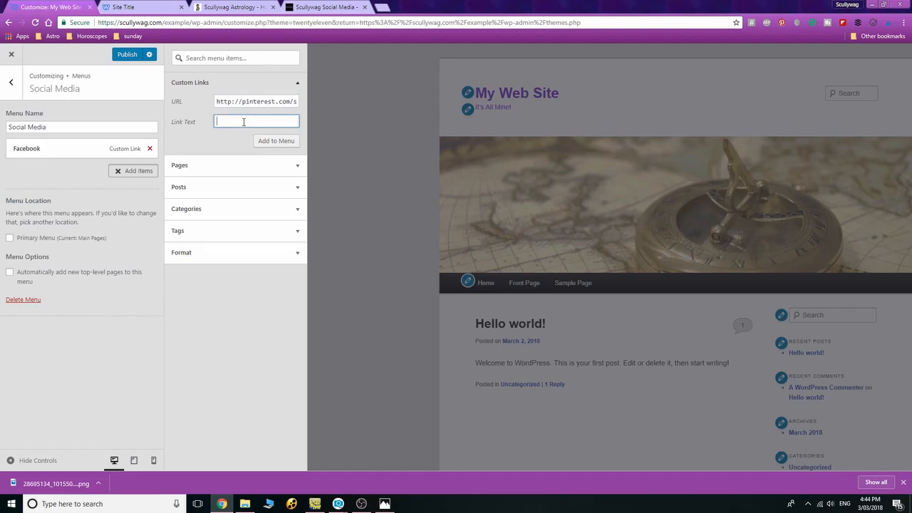
text(Pinterest)
click(262, 139)
Add a custom link to the scullywag_social Instagram page with the link text Instagram to the Social Media menu
click(253, 101)
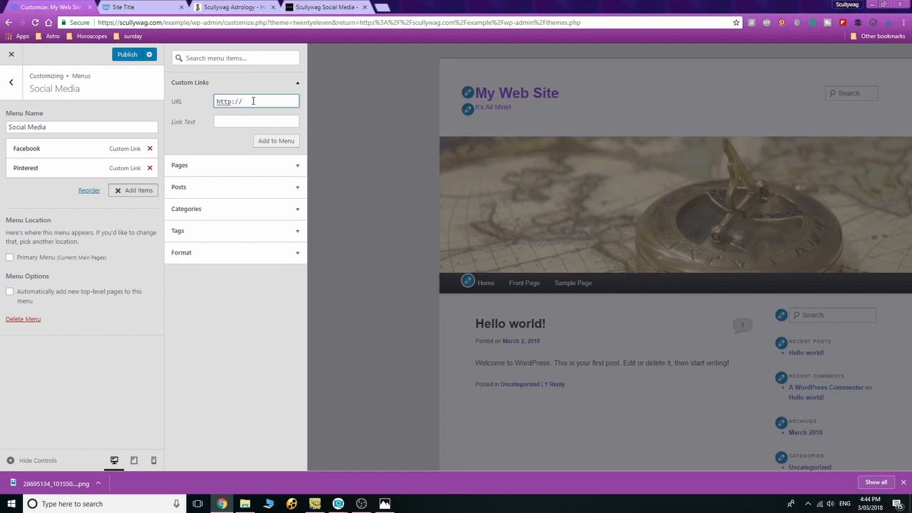
text(I)
text(ist)
text(tagram.)
text(com)
text(/scullywag)
text(_social)
click(243, 118)
text(Instagram)
click(269, 143)
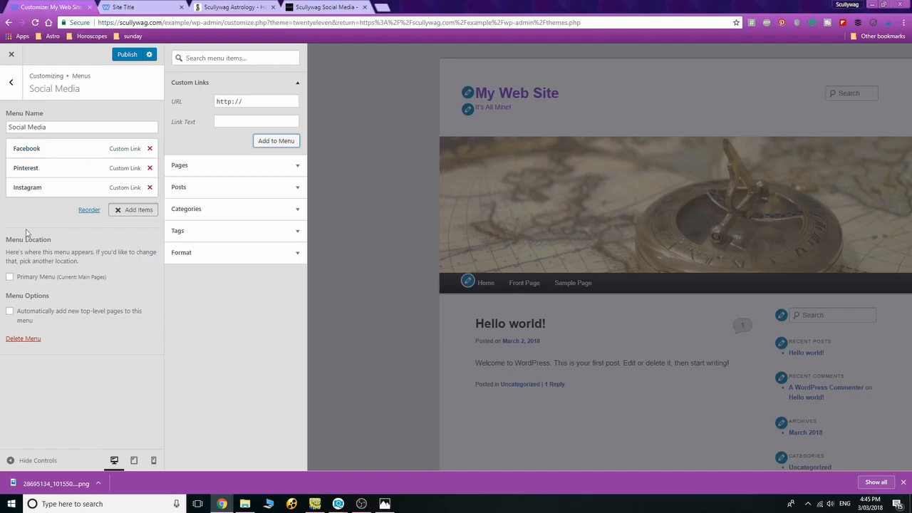
Try the Social Media menu in the Primary Menu location, unassign it and return to the menu overview
click(10, 277)
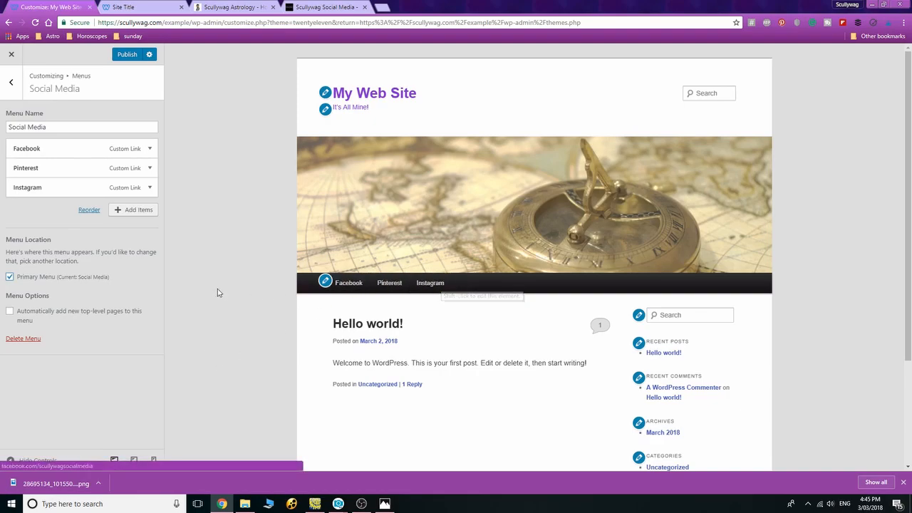
click(12, 277)
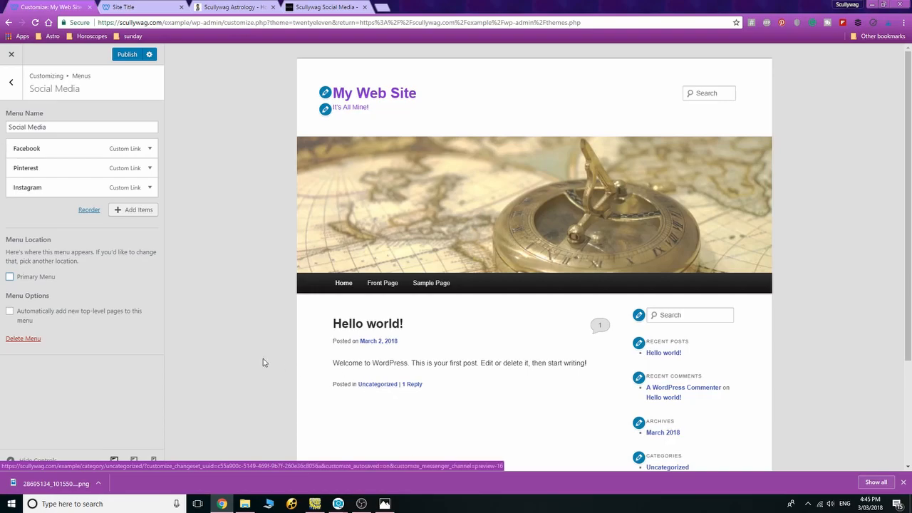
click(11, 82)
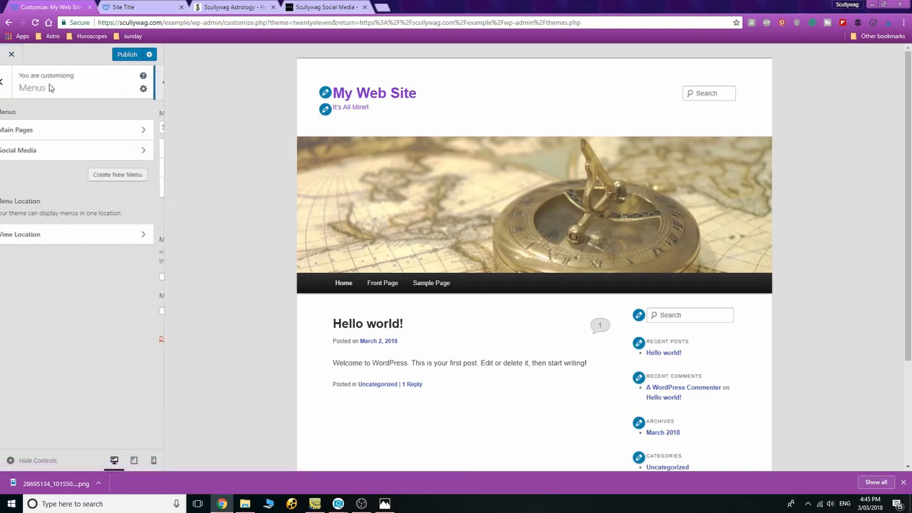
Try both menus in the Primary Menu location and set it to Main Pages
click(84, 238)
click(154, 201)
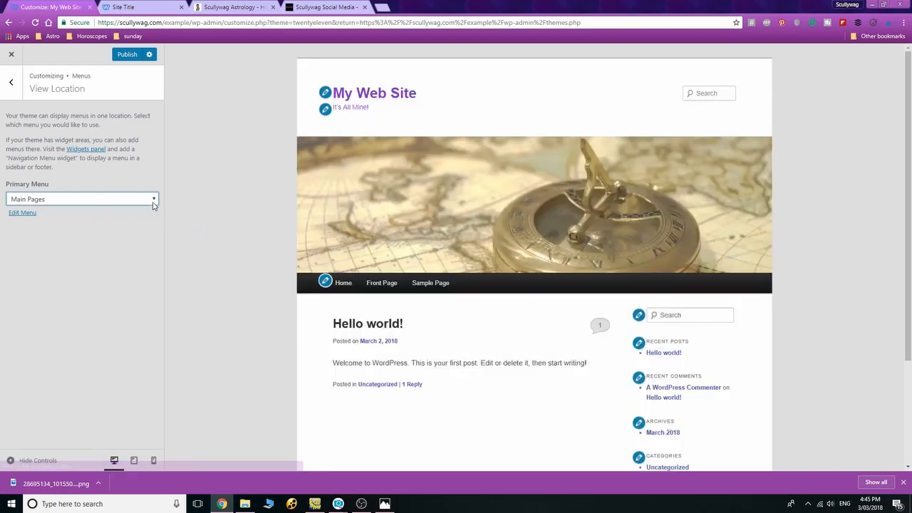
click(152, 201)
click(145, 229)
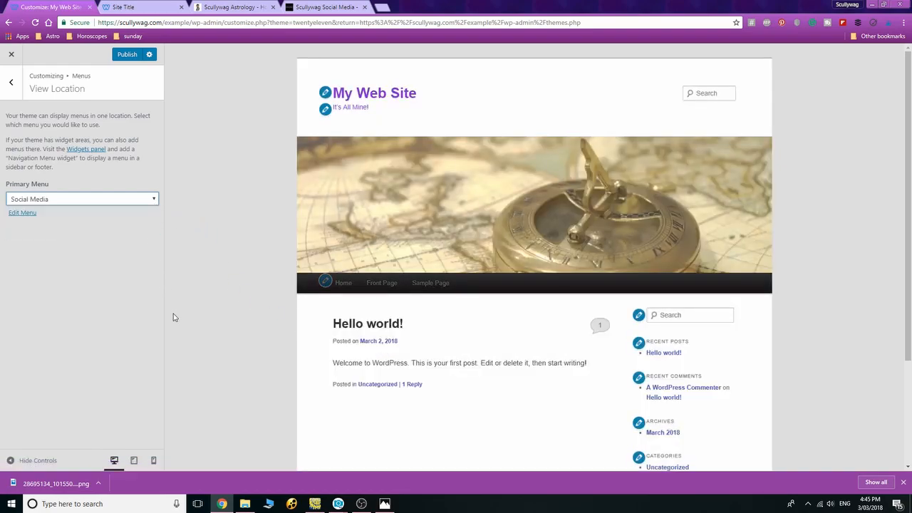
click(156, 203)
click(149, 218)
Leave the menu settings, open the Widgets section and look over the sidebar and footer areas in the site preview
click(18, 83)
click(12, 84)
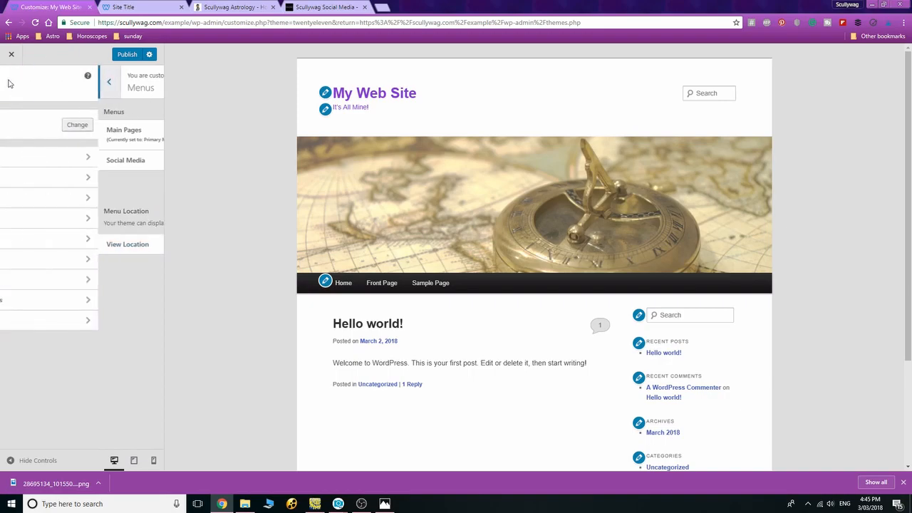
click(78, 278)
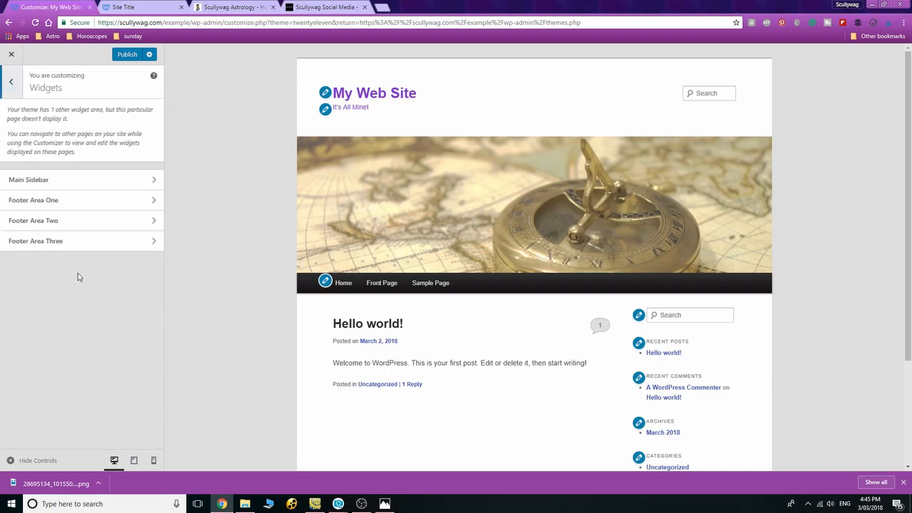
scroll(801, 163, down, 3)
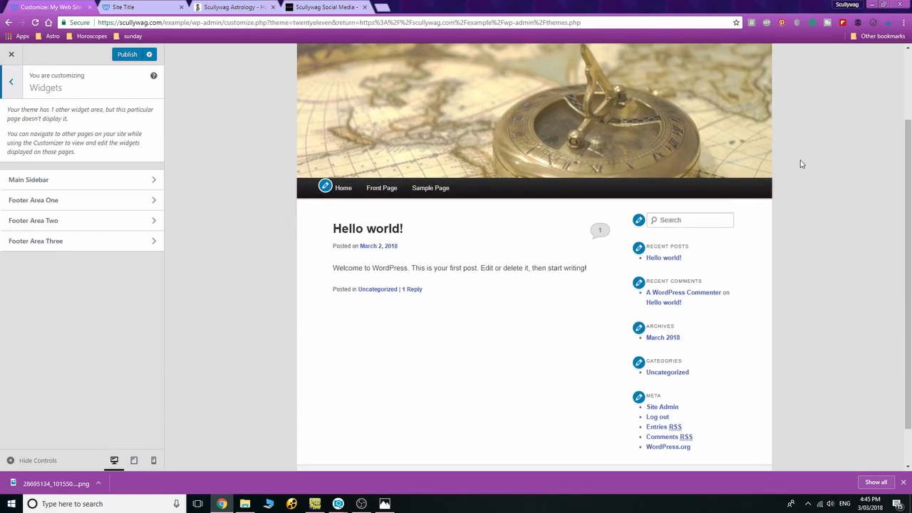
scroll(800, 163, up, 3)
scroll(839, 138, down, 3)
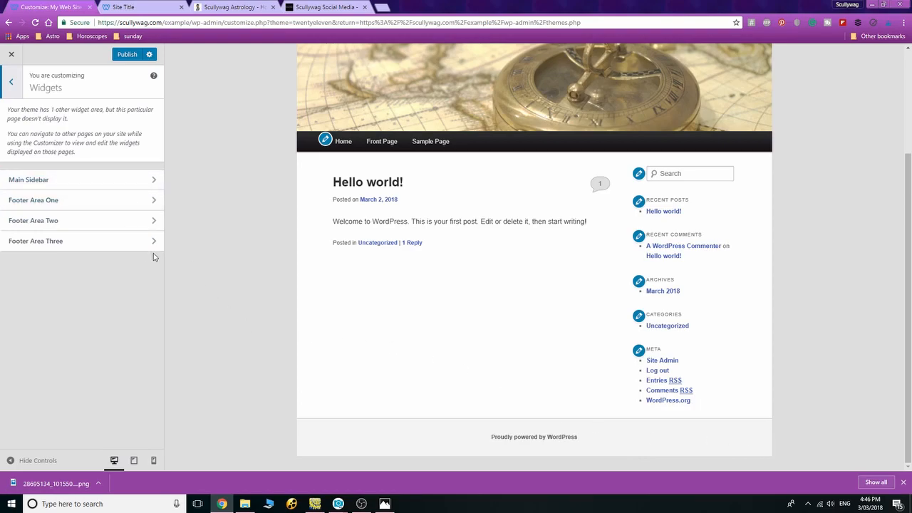
Remove the Search and Recent Comments widgets from the Main Sidebar
click(126, 183)
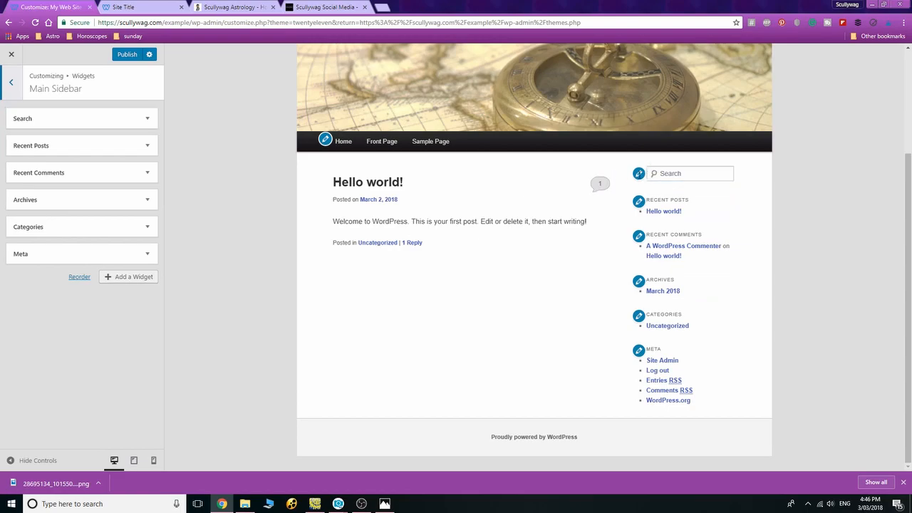
click(146, 118)
click(22, 169)
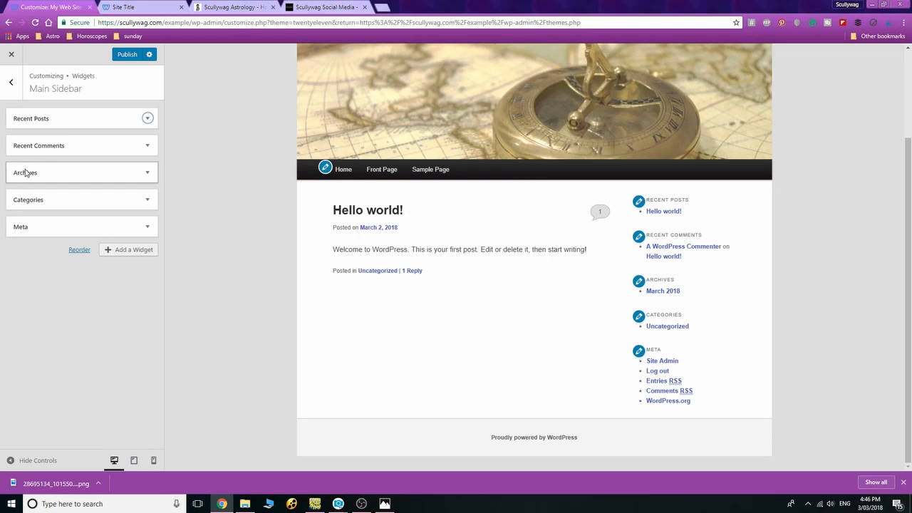
click(106, 151)
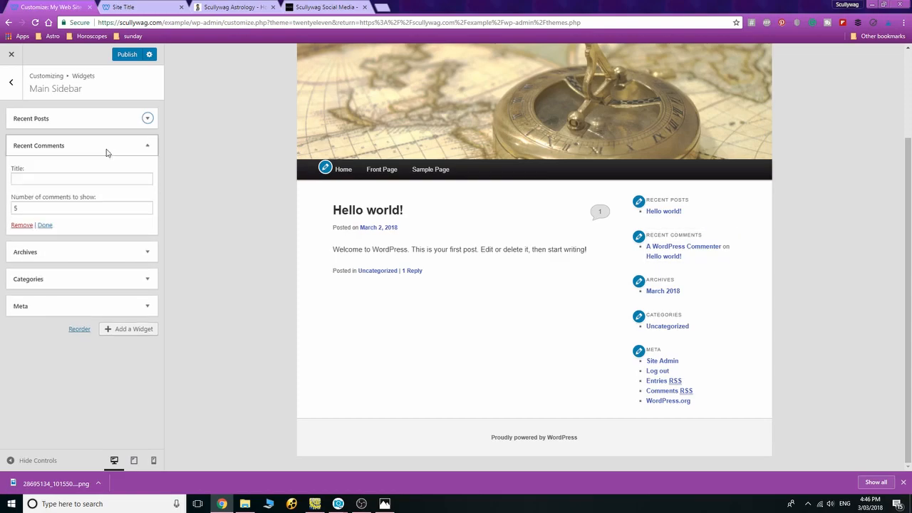
click(22, 226)
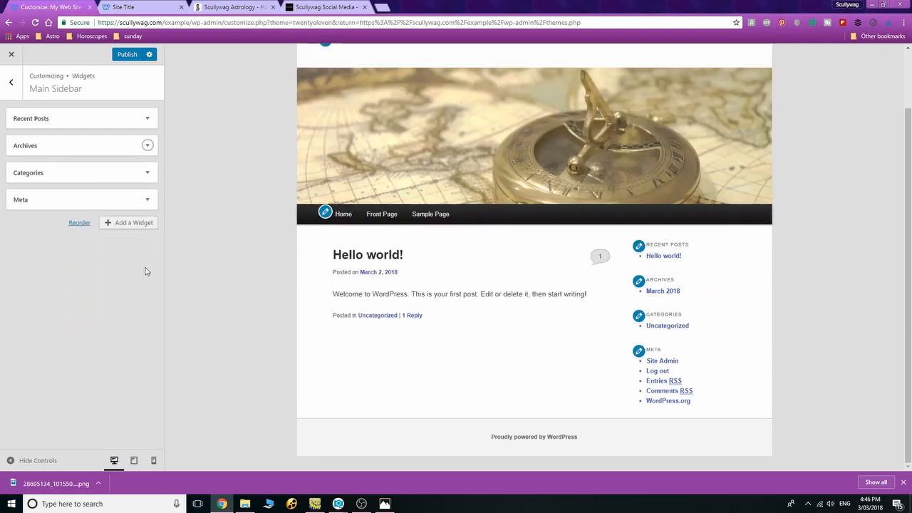
Add a second Archives widget to the Main Sidebar, titled Archives and displayed as a dropdown, and check its month list in the preview
click(130, 225)
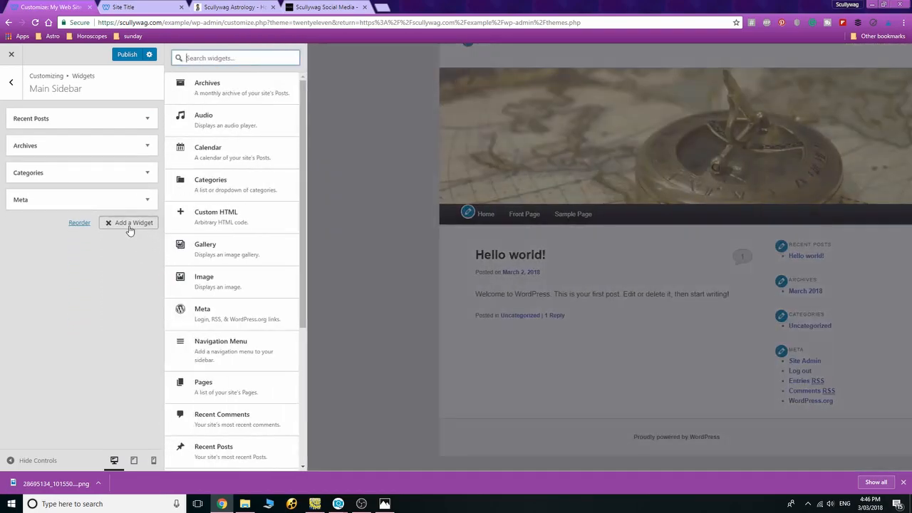
click(243, 86)
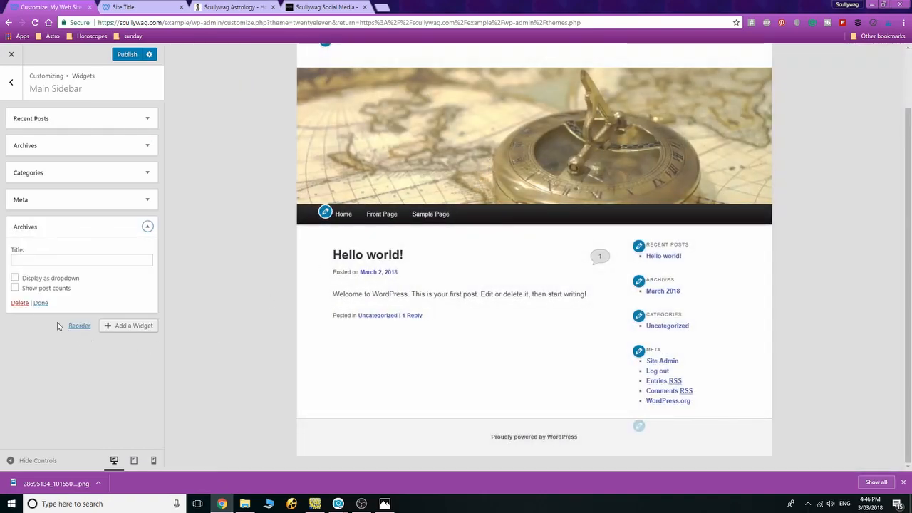
click(34, 254)
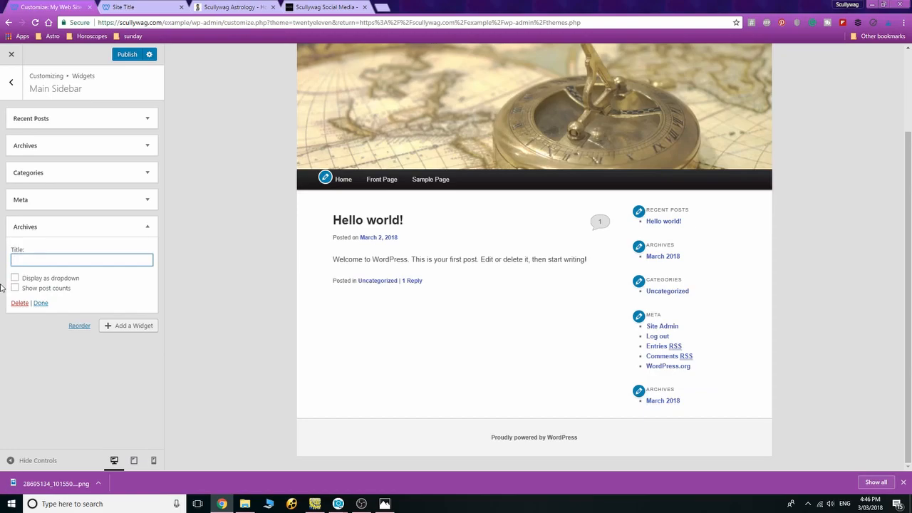
text(Archives)
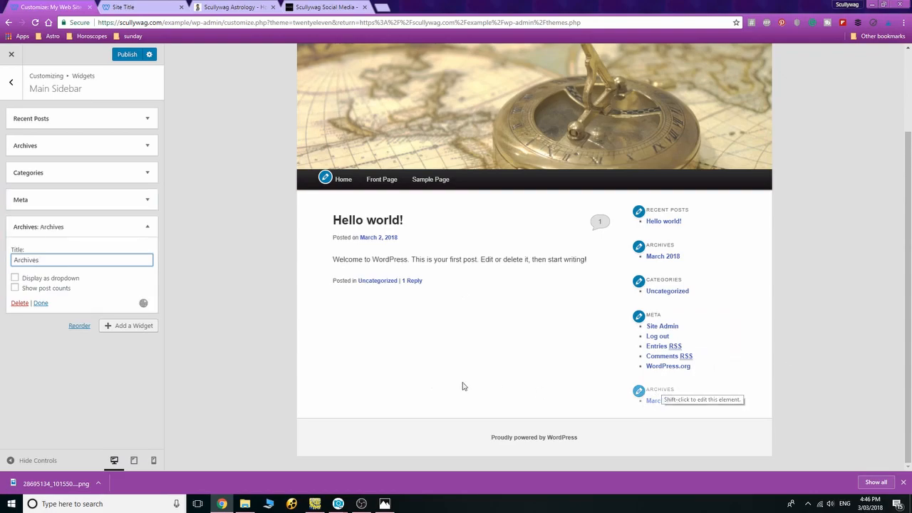
click(15, 279)
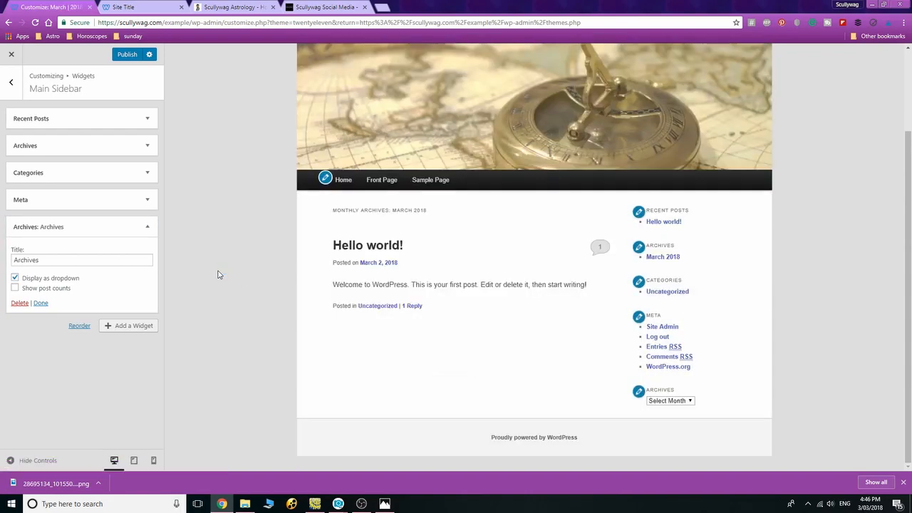
click(691, 403)
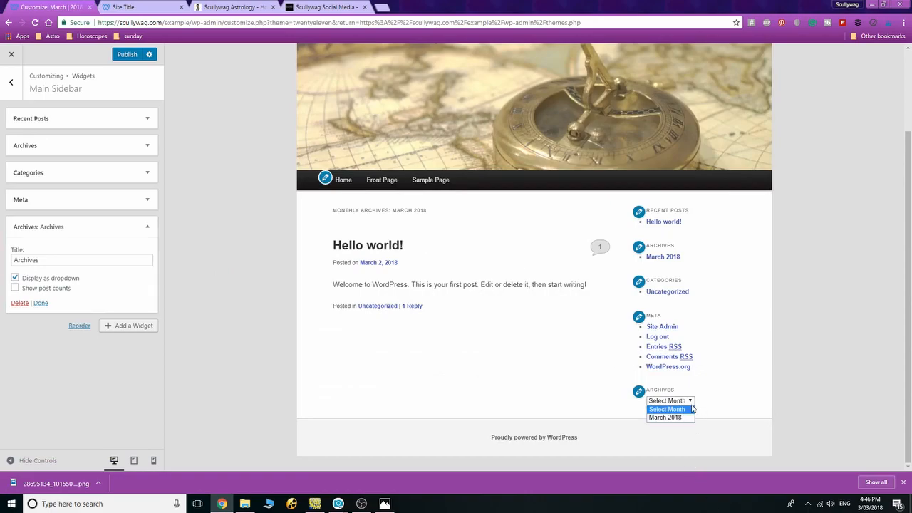
click(689, 403)
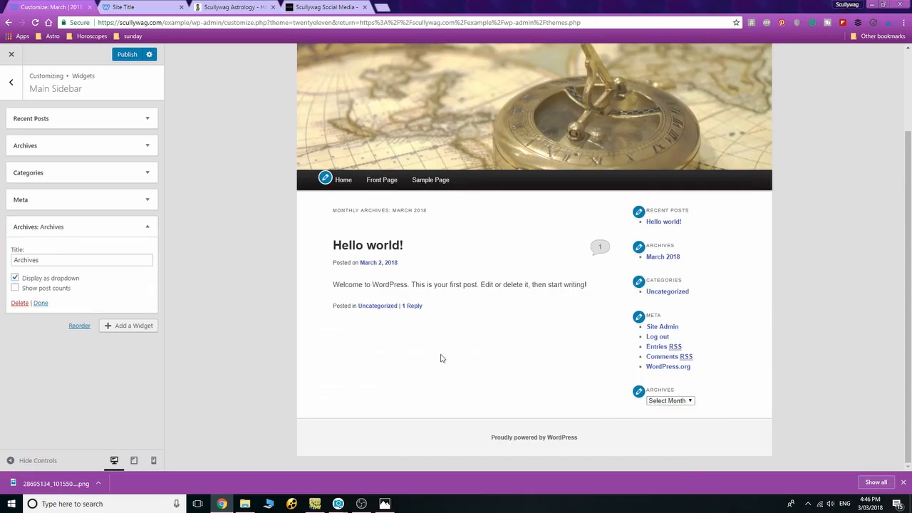
Enable post counts for the new Archives widget, check its dropdown, and reorder the sidebar to Recent Posts, Categories, both Archives widgets, Meta
click(16, 288)
click(688, 402)
click(697, 401)
click(699, 400)
click(41, 303)
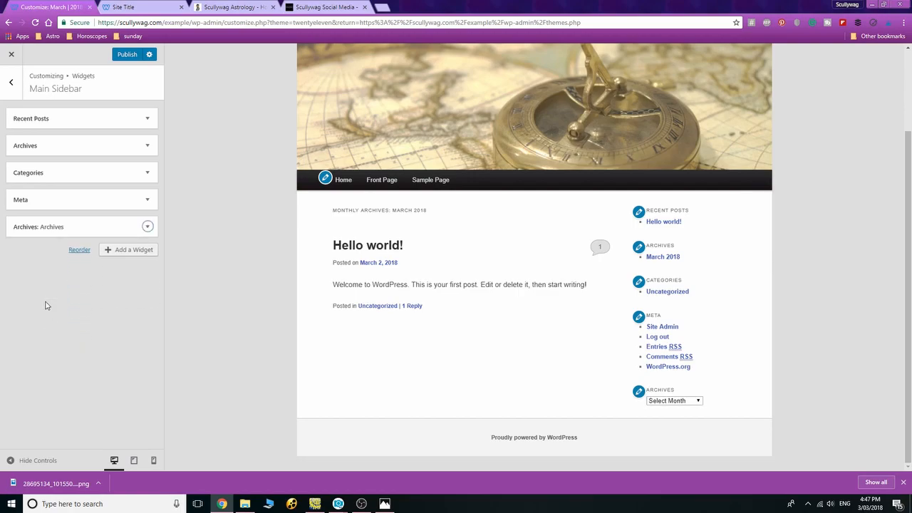
drag(74, 226, 83, 149)
Add an Image widget to the Main Sidebar using compass-map.jpg from the media library
click(126, 249)
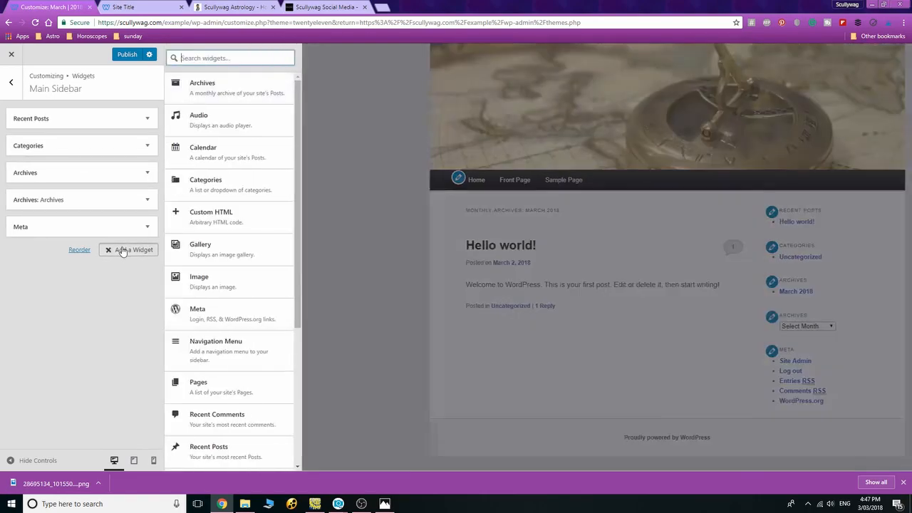
scroll(250, 183, down, 3)
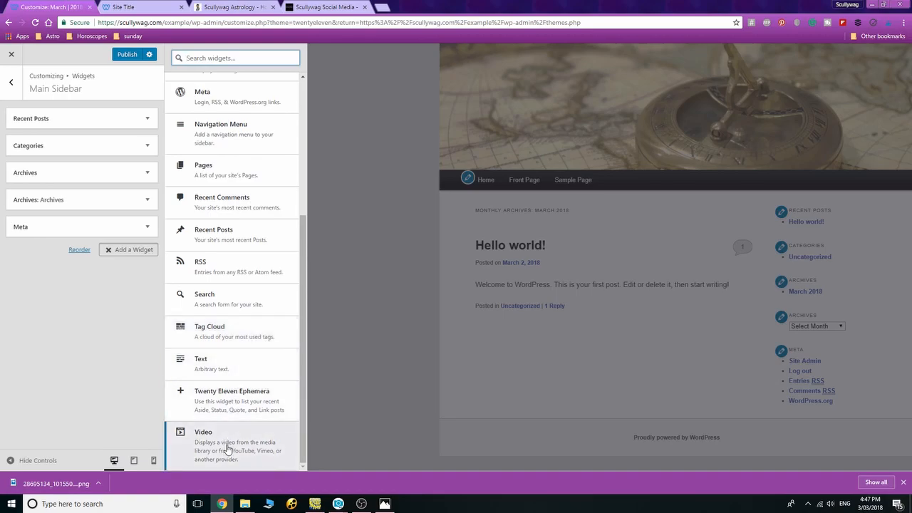
scroll(226, 447, up, 3)
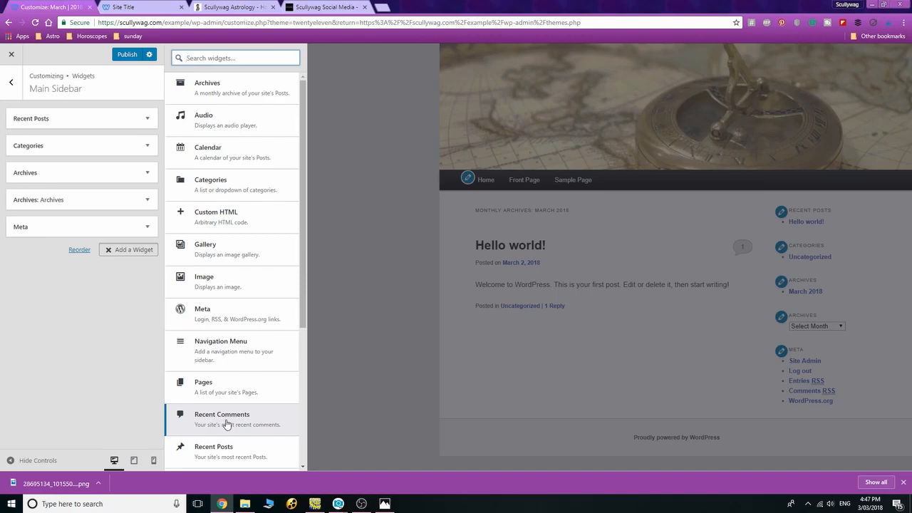
click(238, 282)
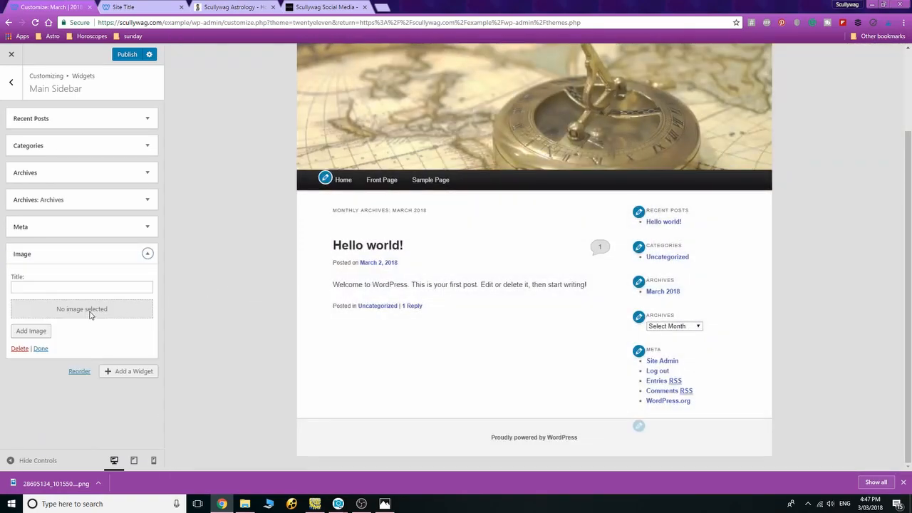
click(90, 312)
click(149, 161)
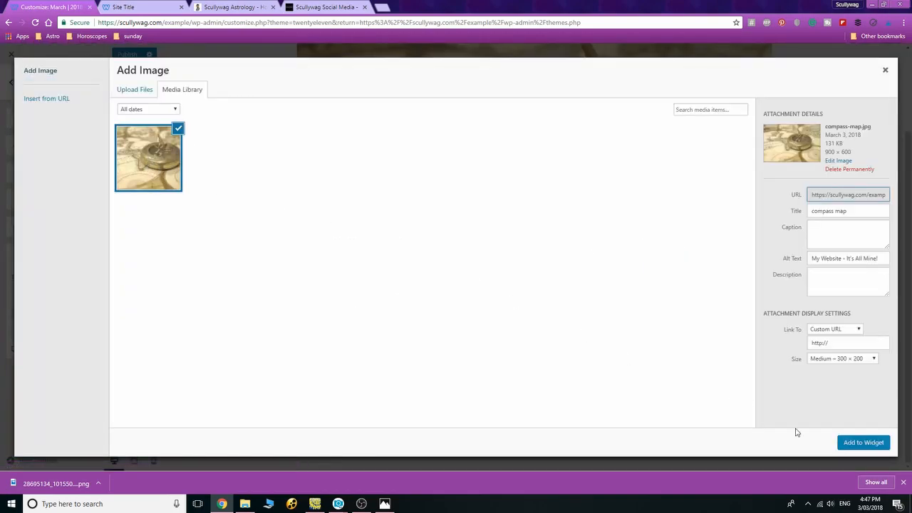
click(868, 443)
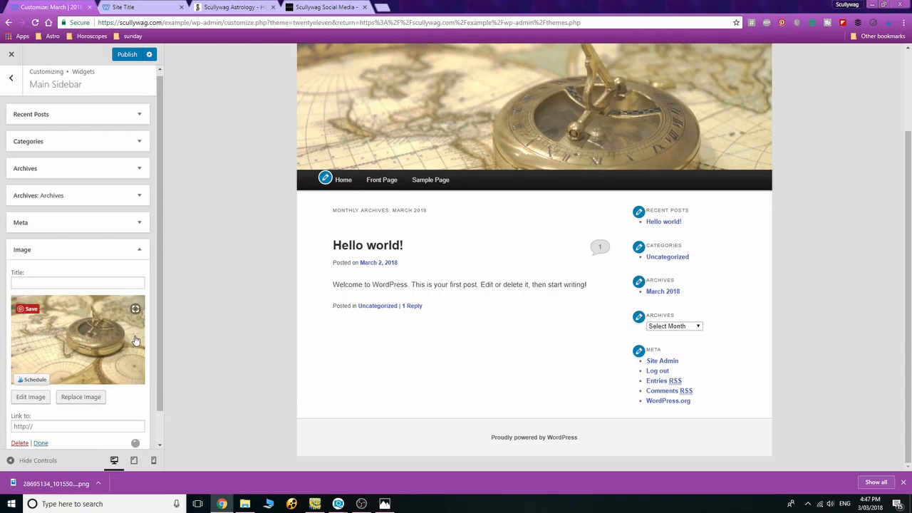
Title the sidebar image widget Old Compass and Map and check it in the preview
scroll(93, 324, down, 1)
click(51, 248)
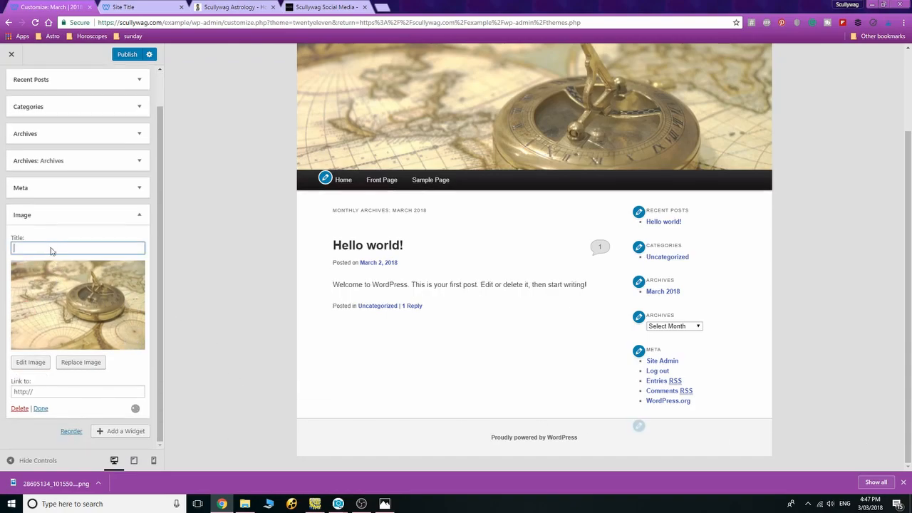
text(Old Compass and Map)
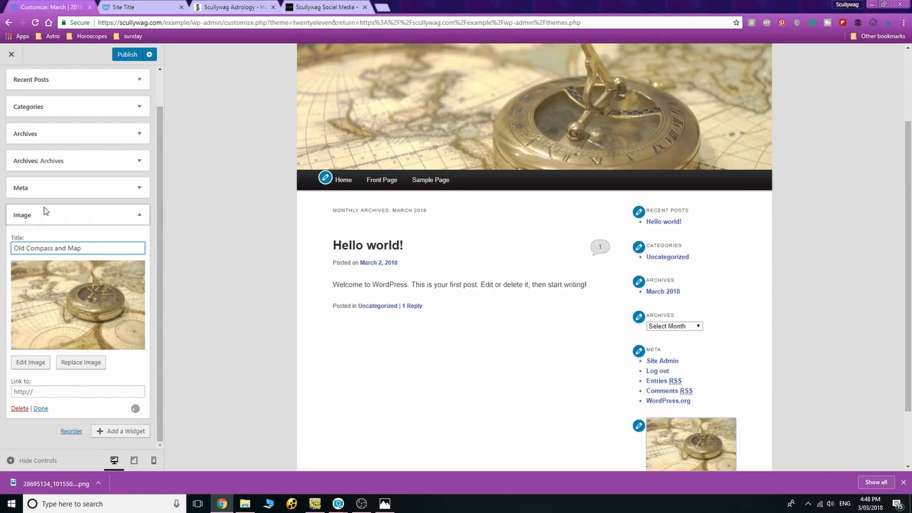
scroll(320, 278, down, 1)
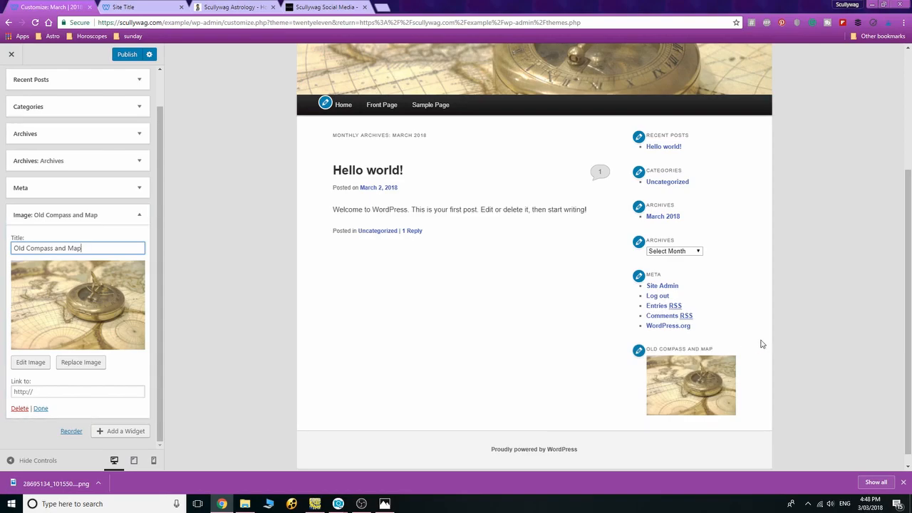
Clear the image widget's title and delete the widget from the Main Sidebar
drag(98, 248, 2, 248)
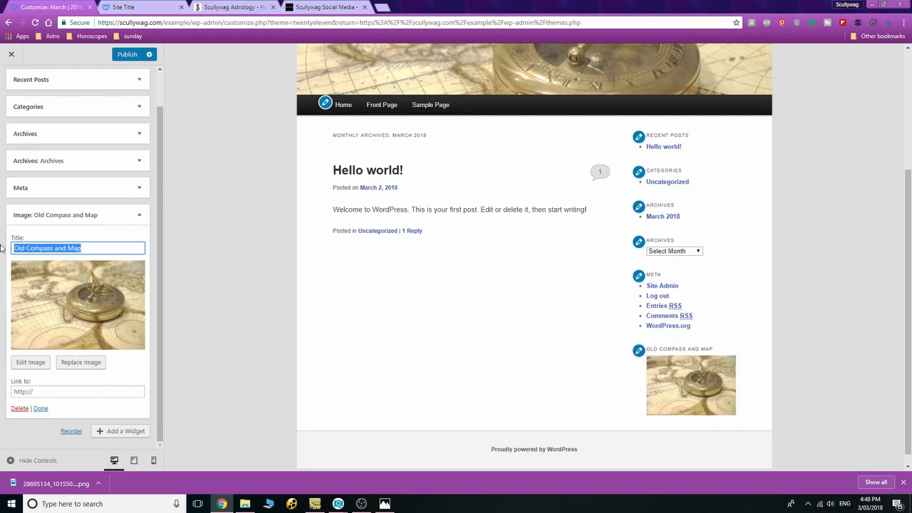
key(BackSpace)
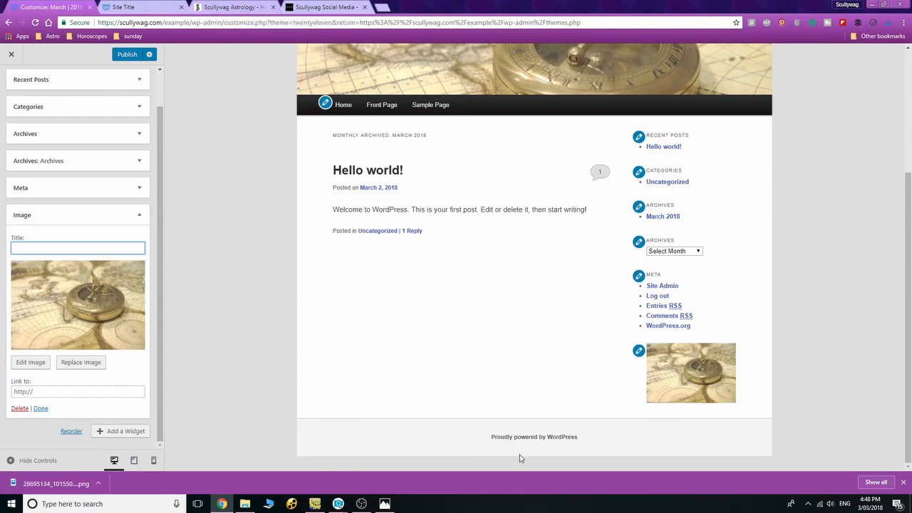
click(19, 408)
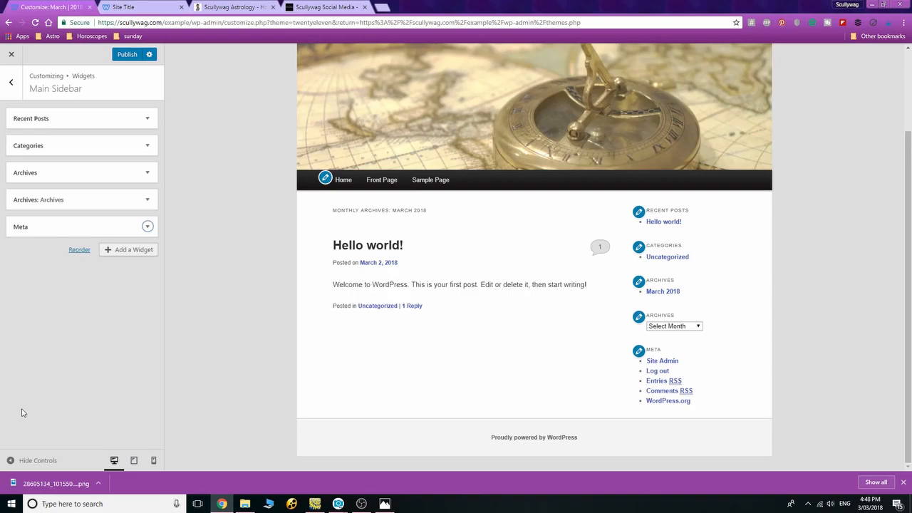
Add a Calendar widget titled Search by Month to Footer Area One and check it in the page footer
click(12, 83)
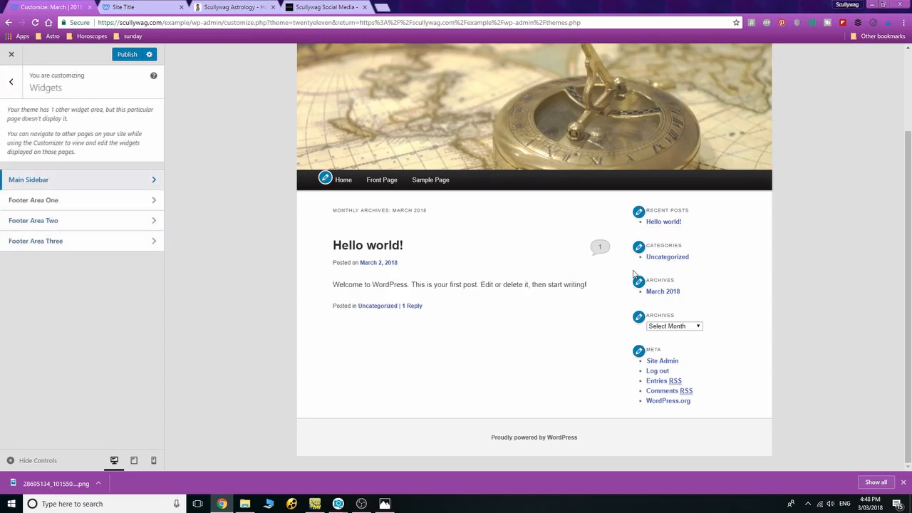
click(91, 205)
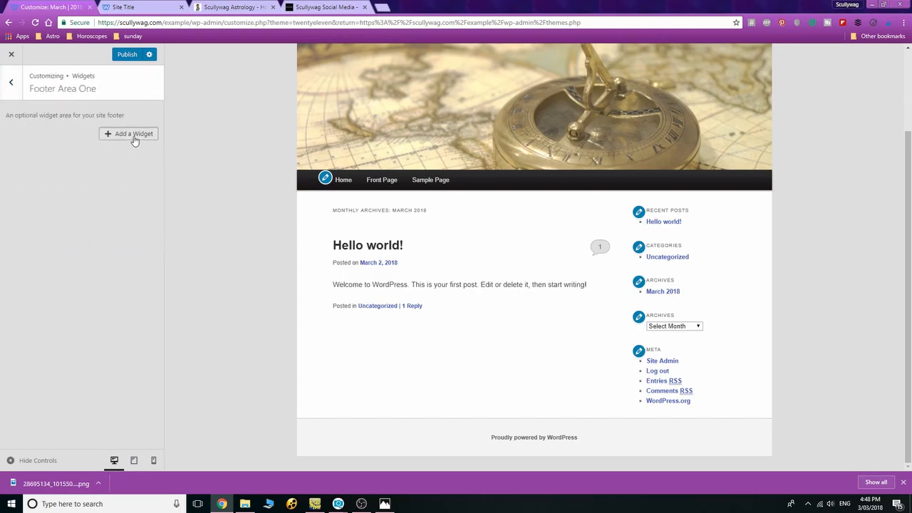
click(131, 134)
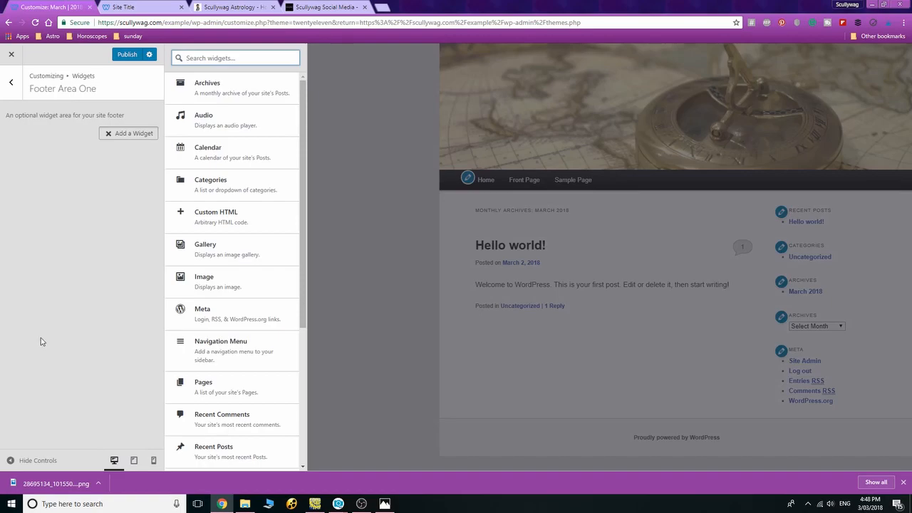
click(233, 152)
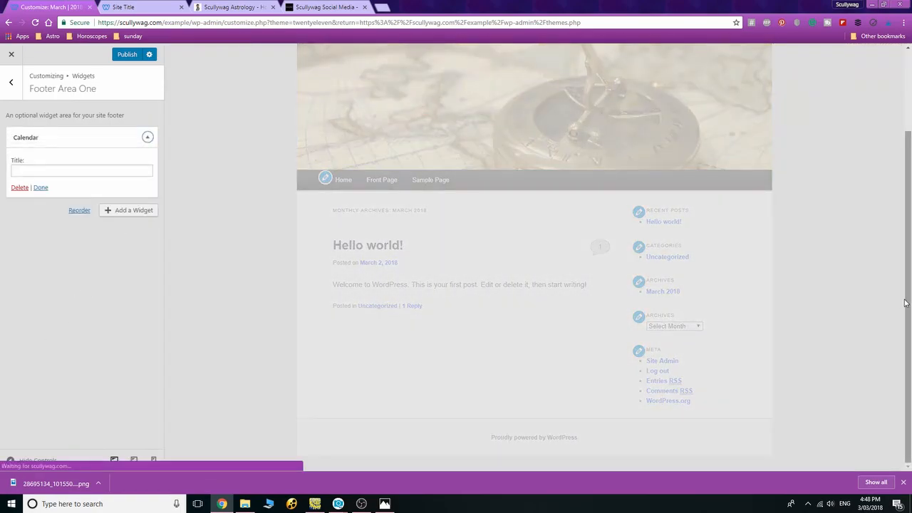
click(16, 171)
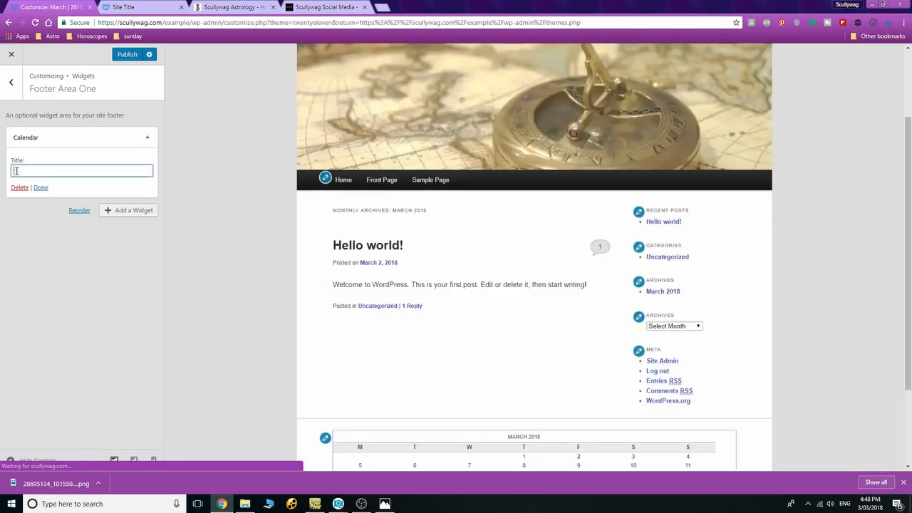
text(Search by Month)
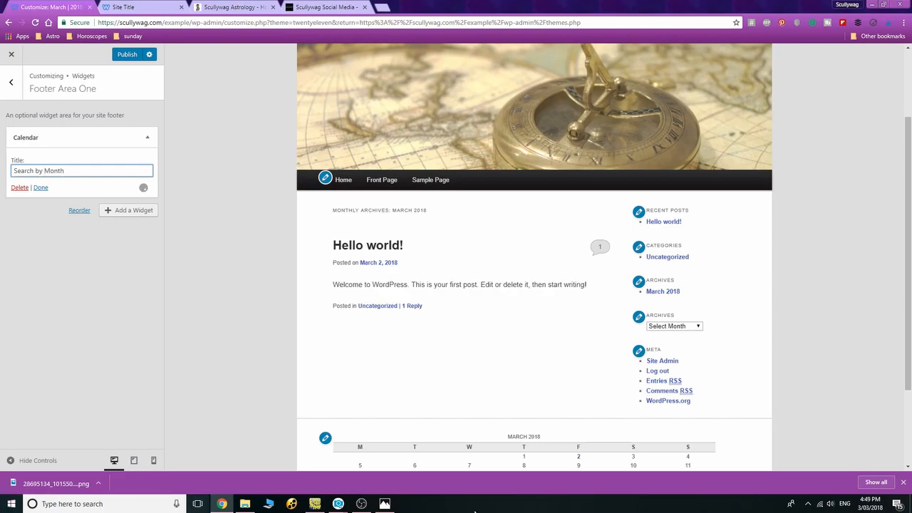
scroll(712, 302, down, 2)
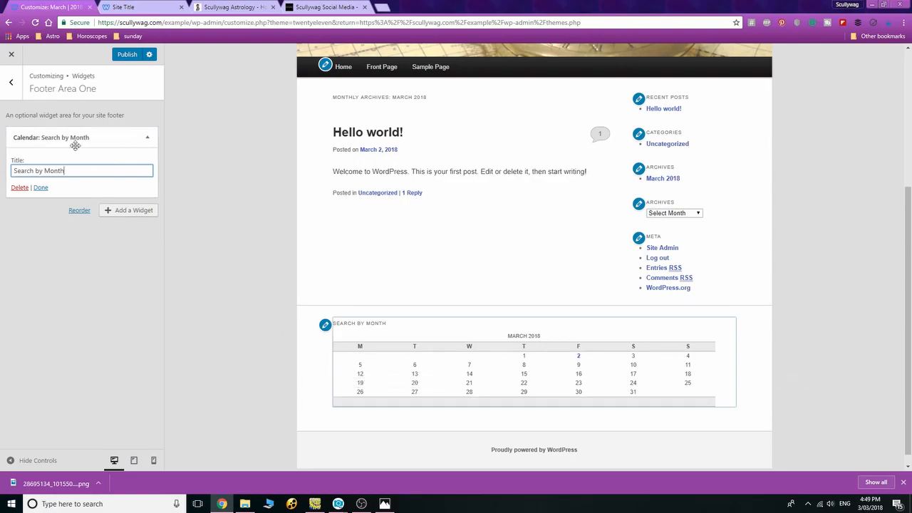
Try a Recent Comments widget titled Recent Comments in Footer Area Two and delete it
click(15, 84)
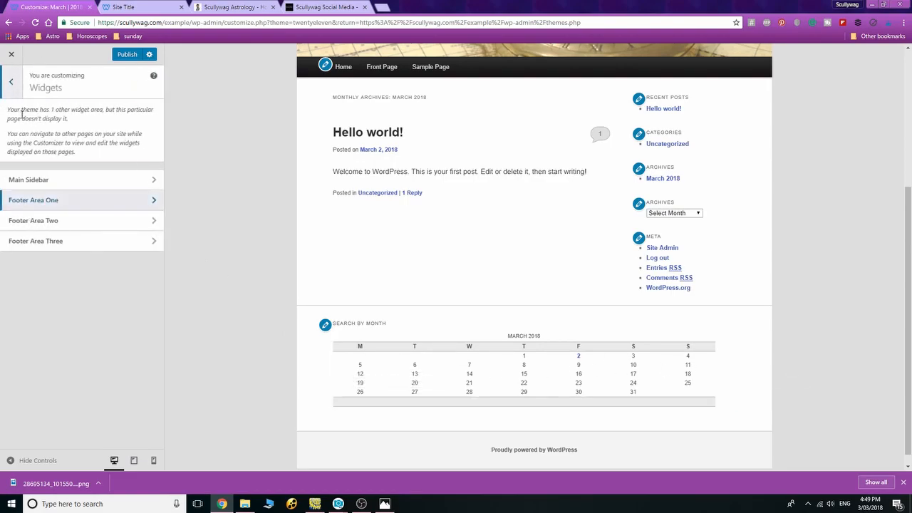
click(66, 221)
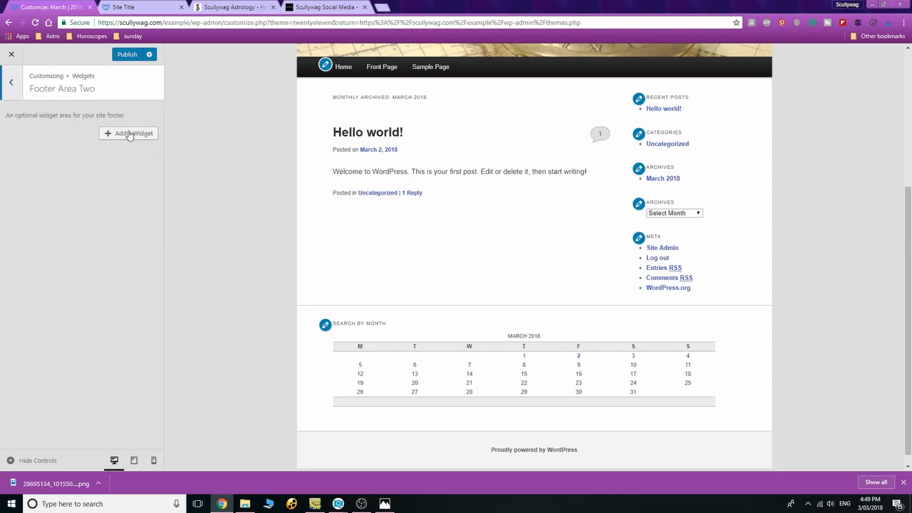
click(129, 135)
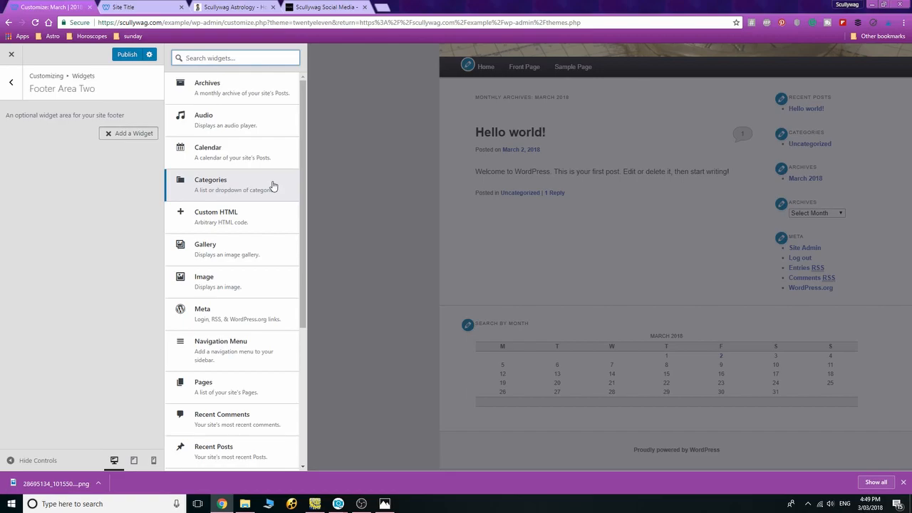
scroll(272, 186, down, 3)
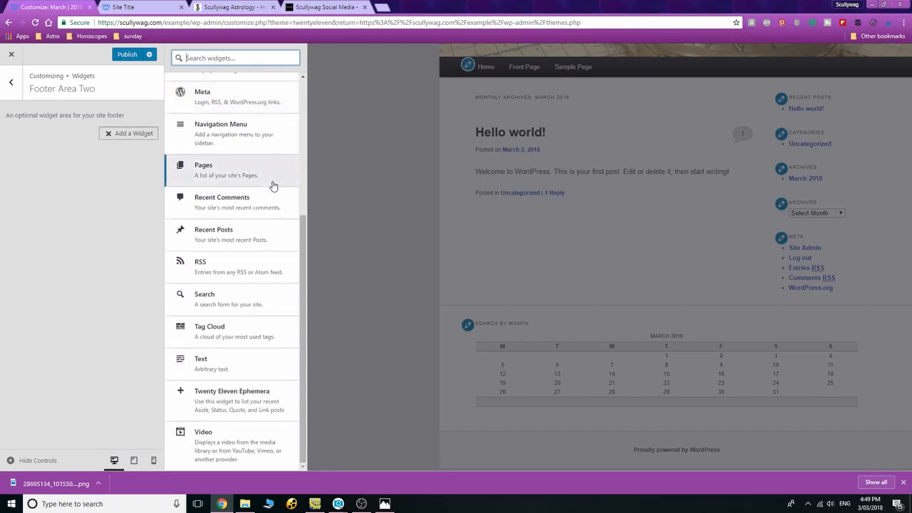
click(261, 205)
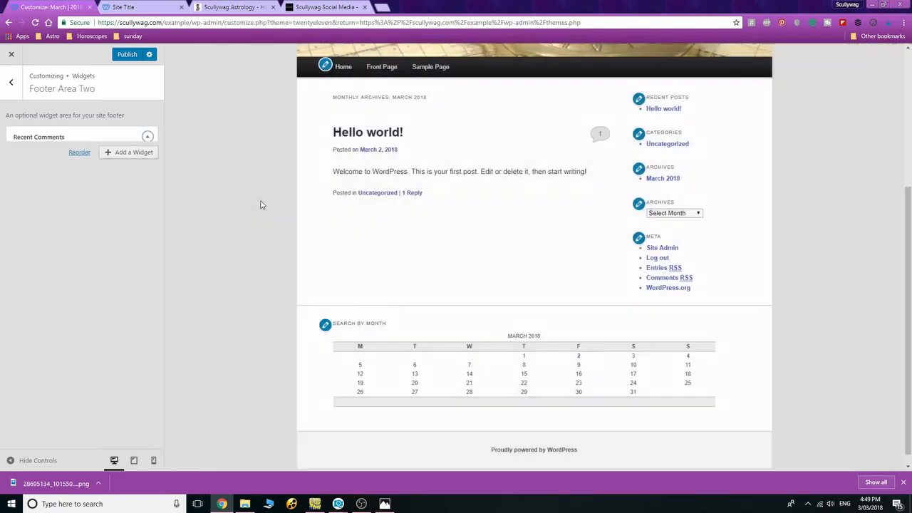
click(72, 172)
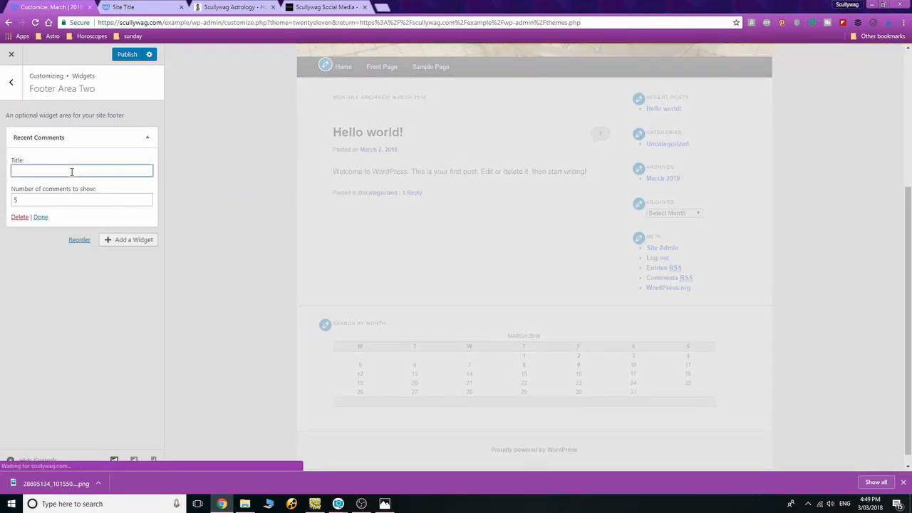
text(Rec)
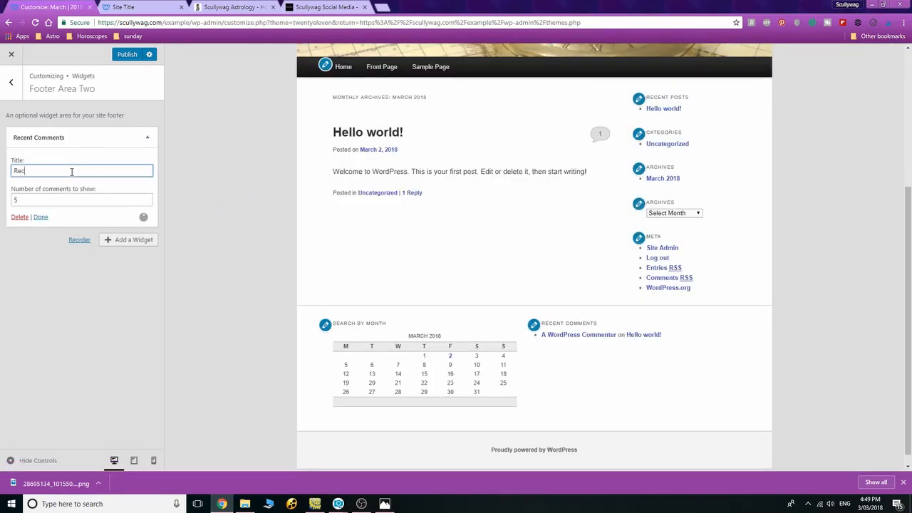
text(ent Comments)
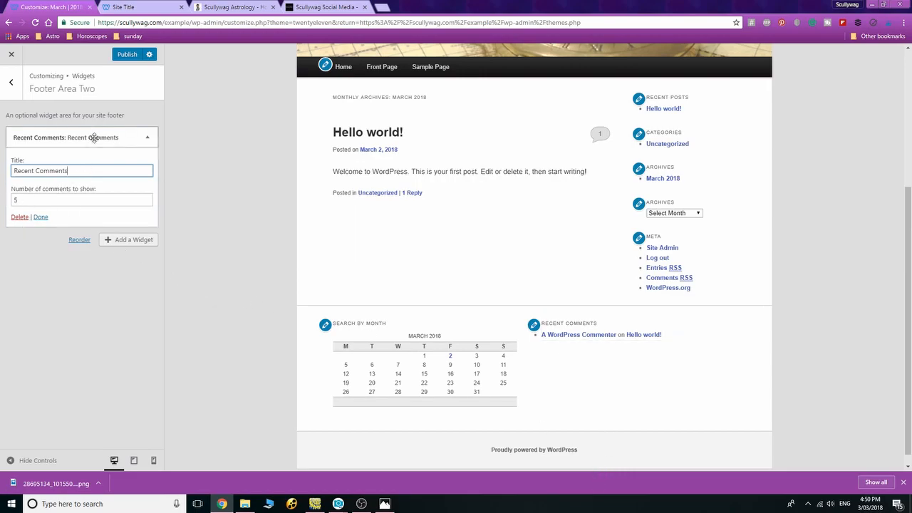
click(20, 218)
Add a Navigation Menu widget titled Pages to Footer Area Two, showing the Main Pages menu
click(129, 138)
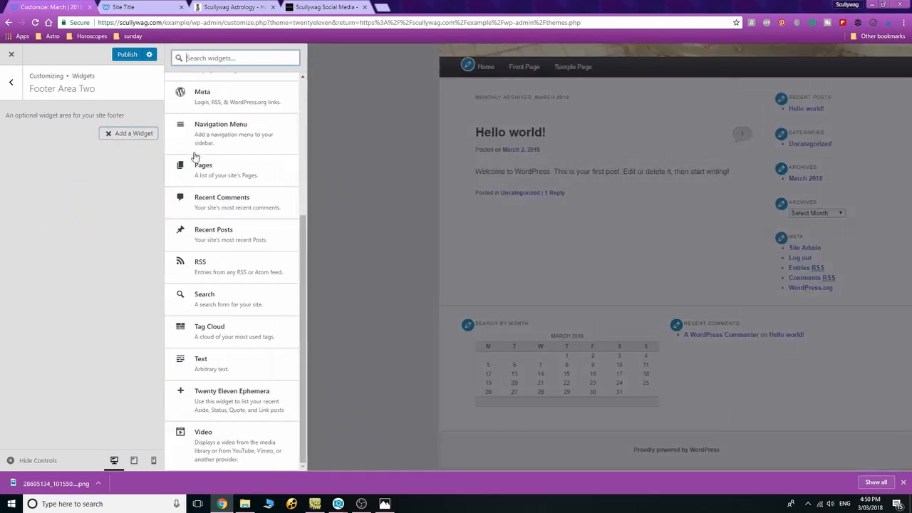
click(265, 136)
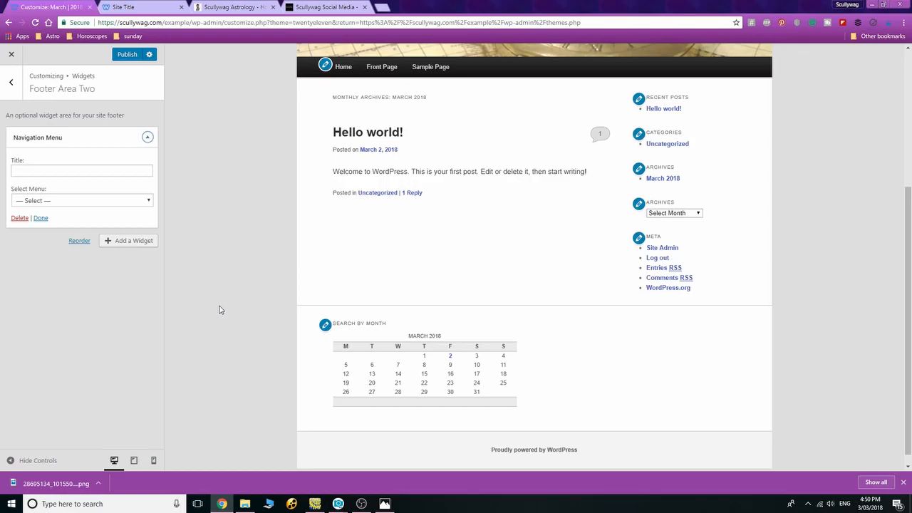
click(148, 202)
click(121, 221)
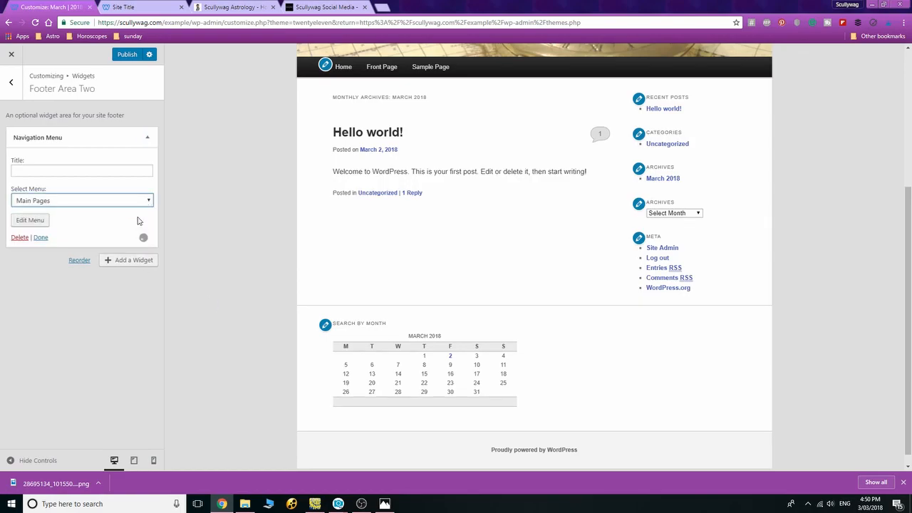
click(60, 170)
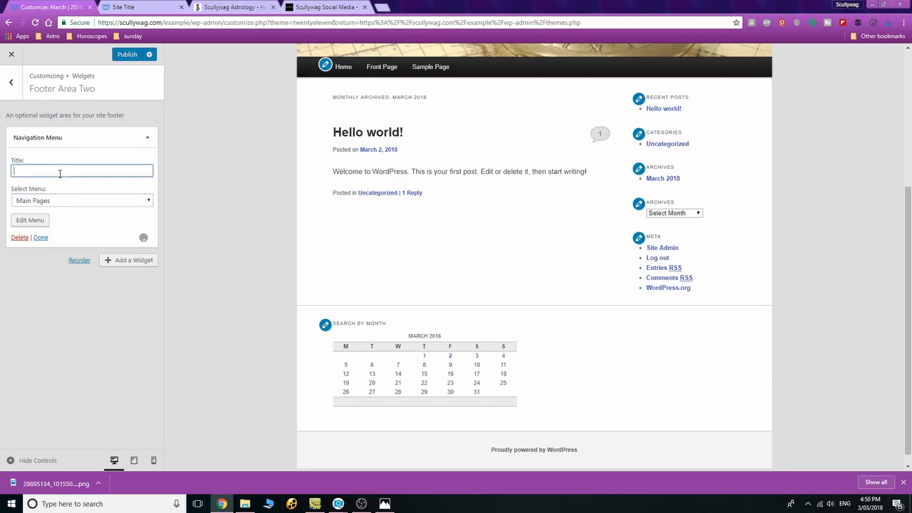
text(Pages)
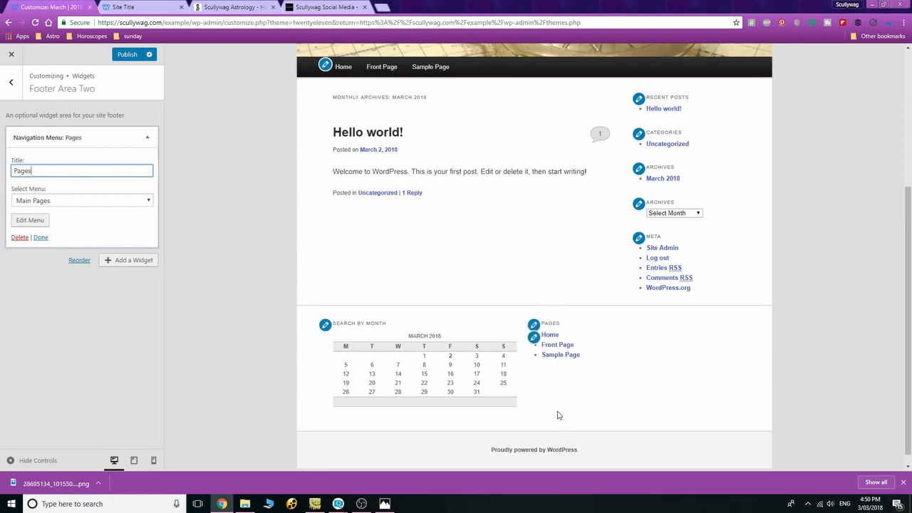
Add a Recent Posts widget to Footer Area Three
click(11, 82)
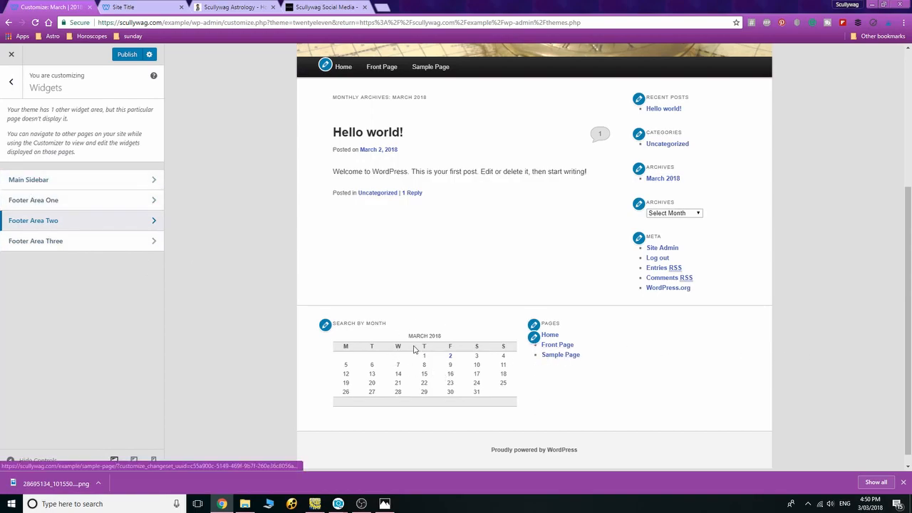
click(95, 242)
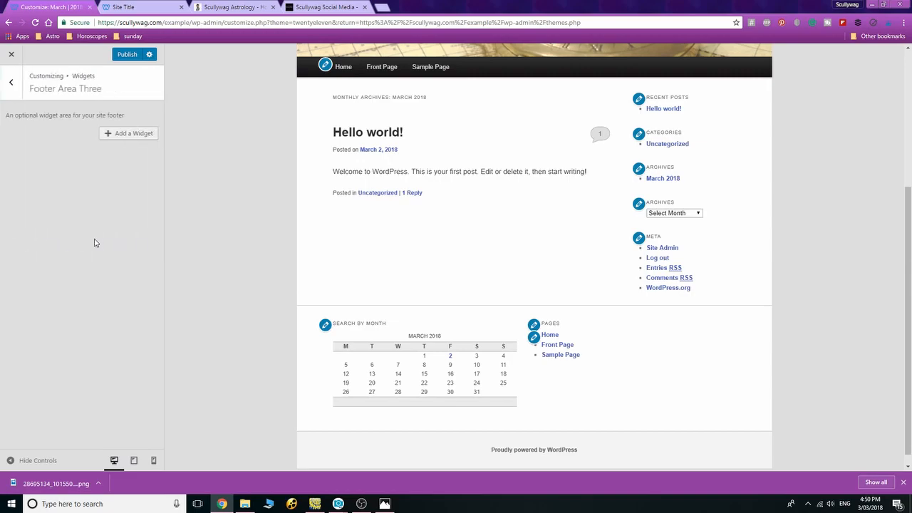
click(133, 135)
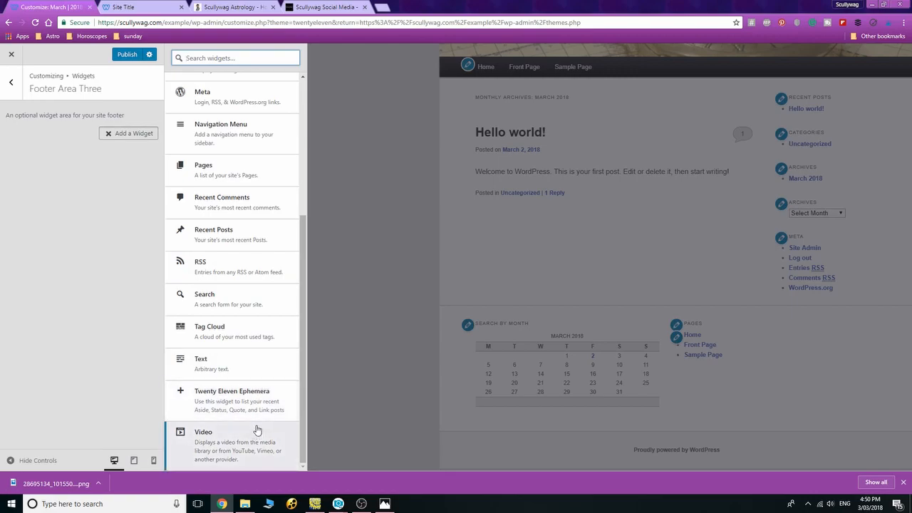
scroll(255, 427, up, 3)
scroll(254, 420, up, 1)
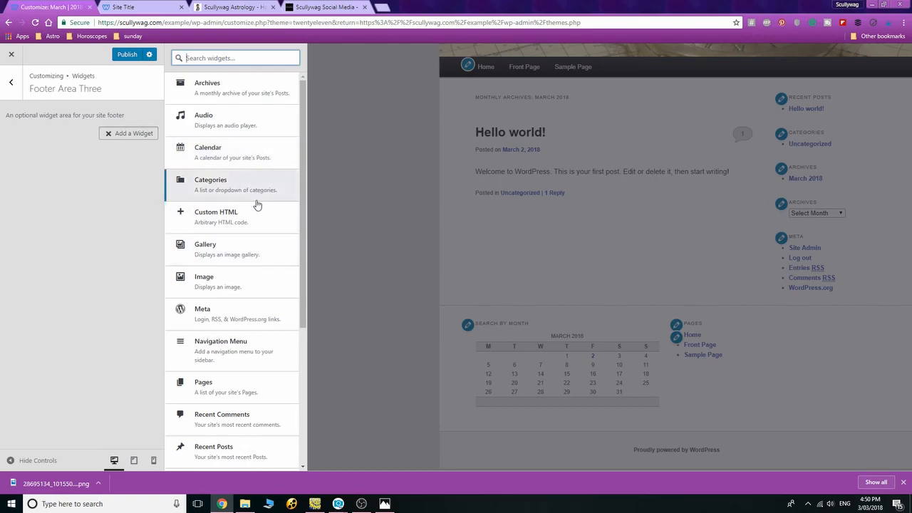
scroll(254, 288, down, 4)
scroll(254, 289, down, 2)
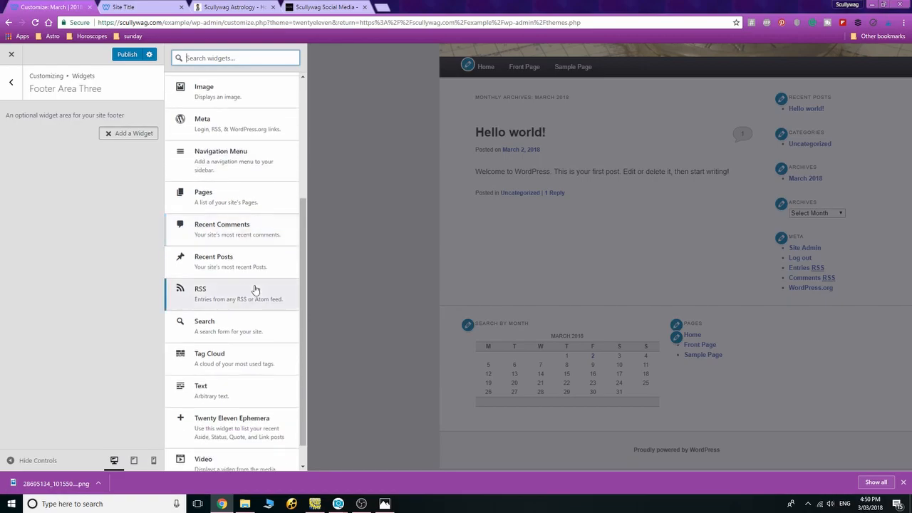
click(258, 239)
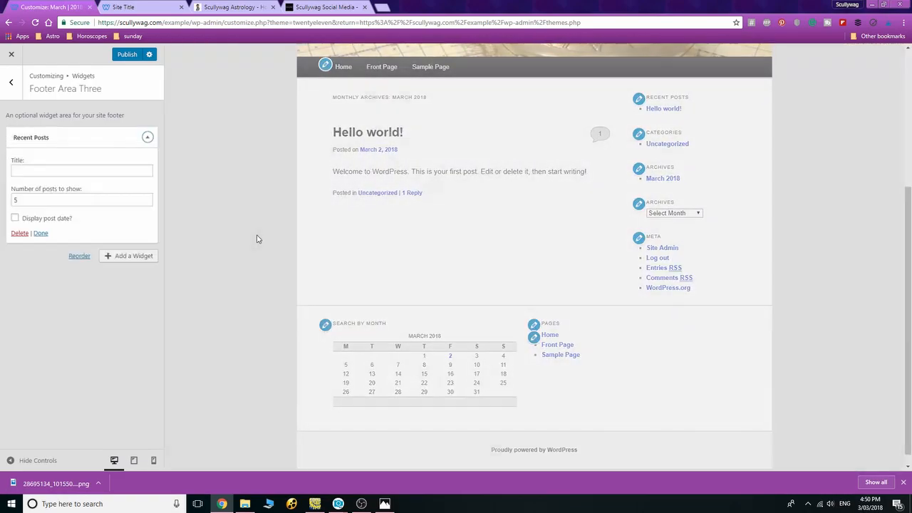
Title the Recent Posts widget Latest Posts and turn on its post date display
click(43, 170)
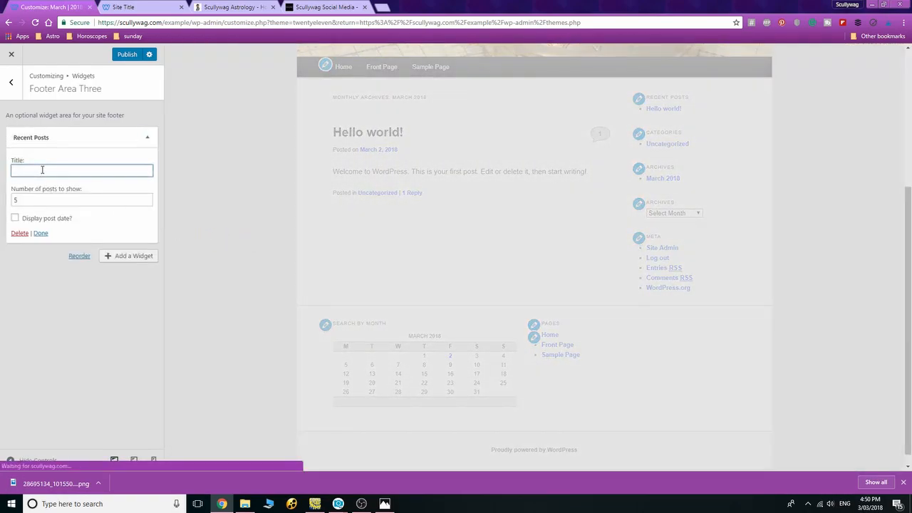
text(Latest Posts)
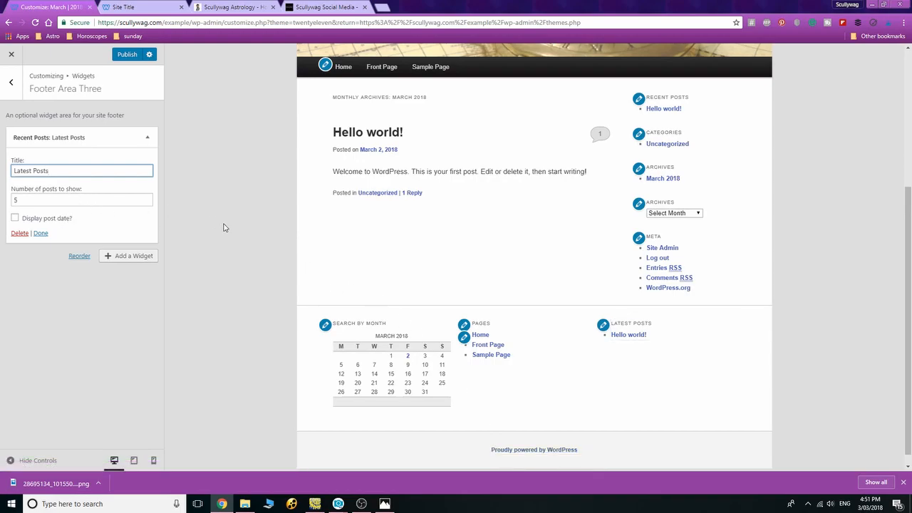
click(15, 218)
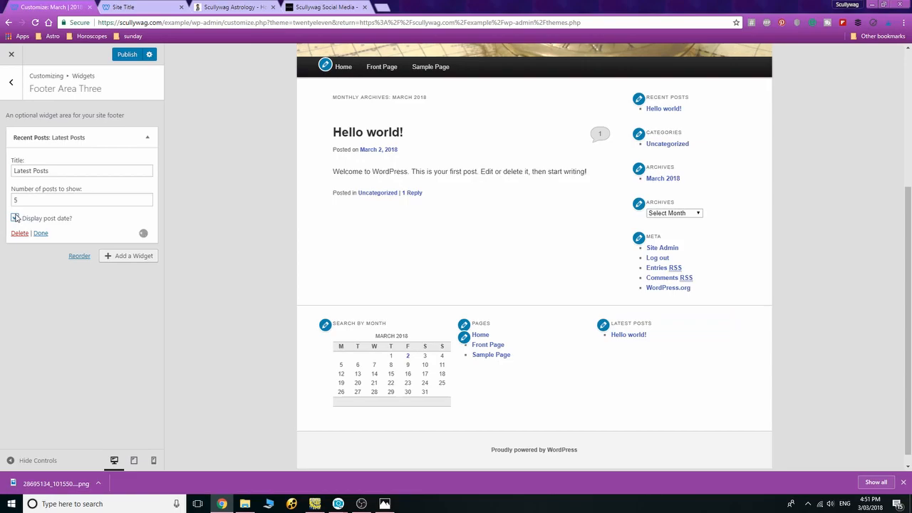
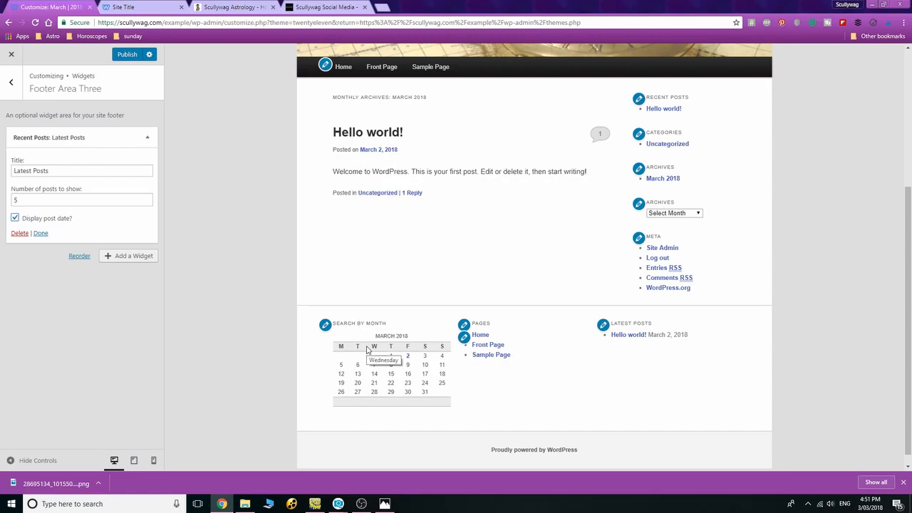
Open the Homepage Settings and look over the current page in the preview
click(12, 83)
click(13, 83)
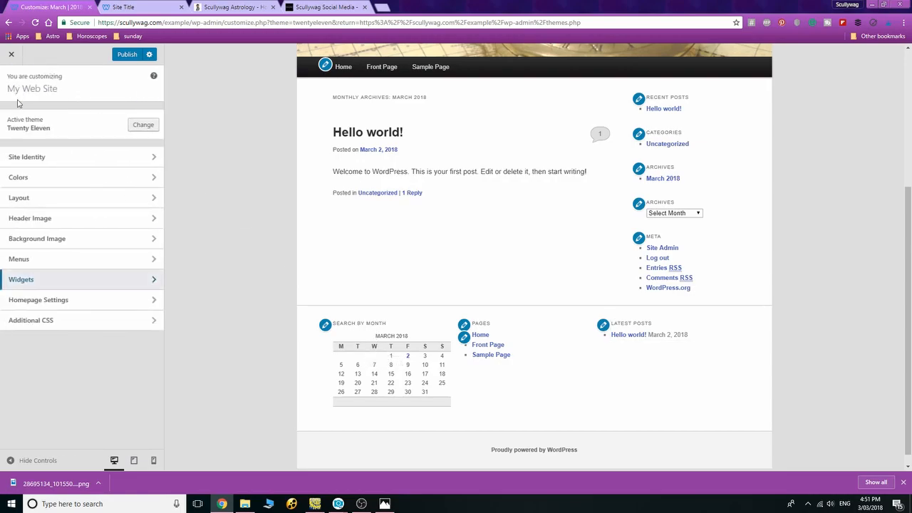
click(86, 297)
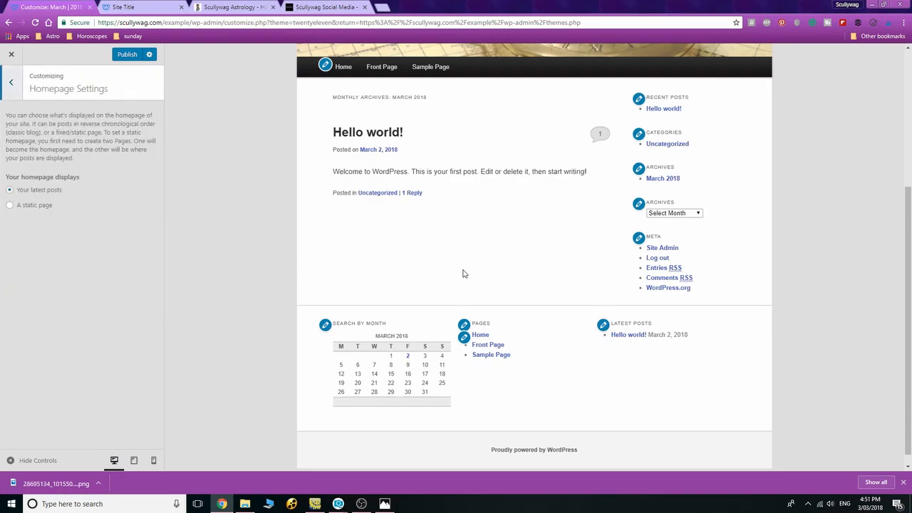
scroll(385, 265, up, 5)
scroll(457, 274, down, 4)
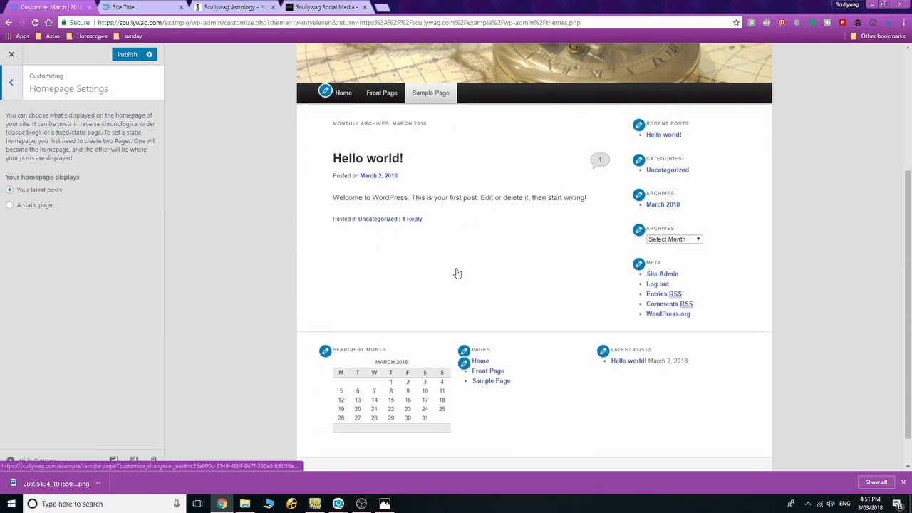
scroll(456, 273, up, 2)
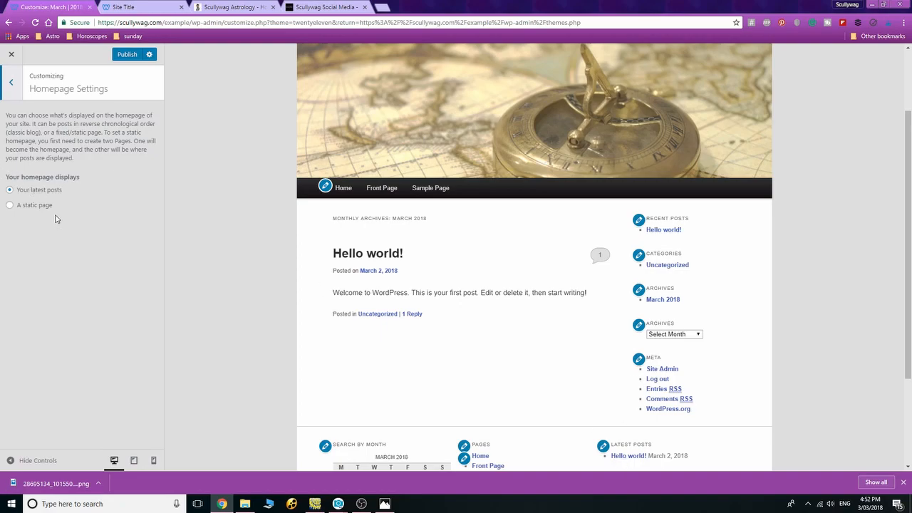
scroll(484, 267, down, 2)
scroll(485, 269, up, 1)
scroll(484, 268, up, 3)
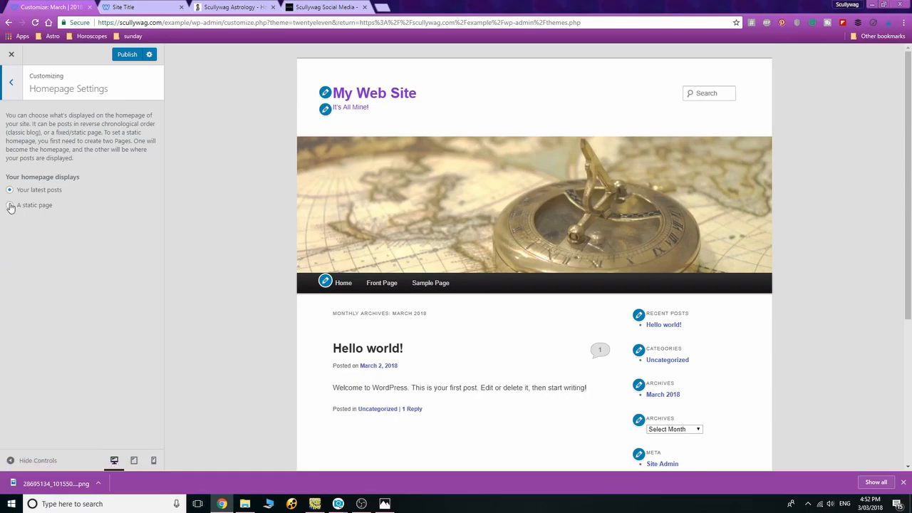
Make the homepage display a static page using Front Page, and check it in the preview
click(10, 205)
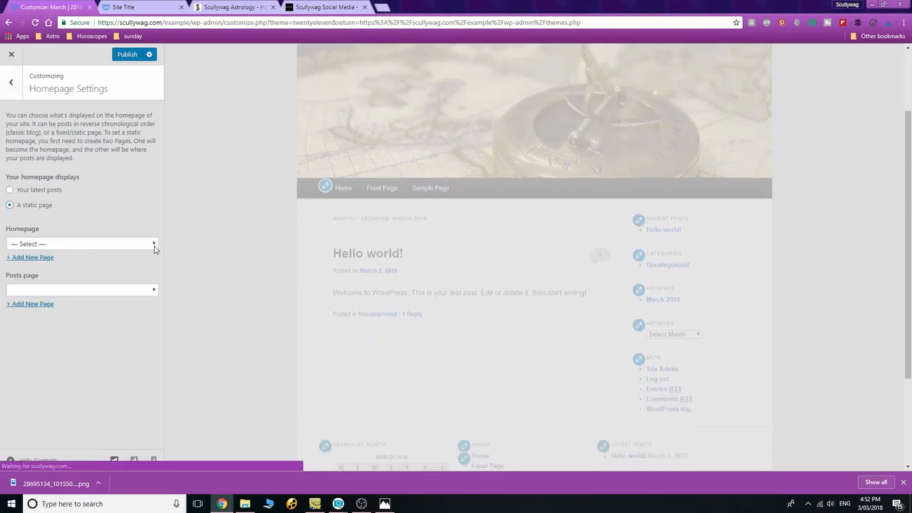
click(156, 247)
click(144, 267)
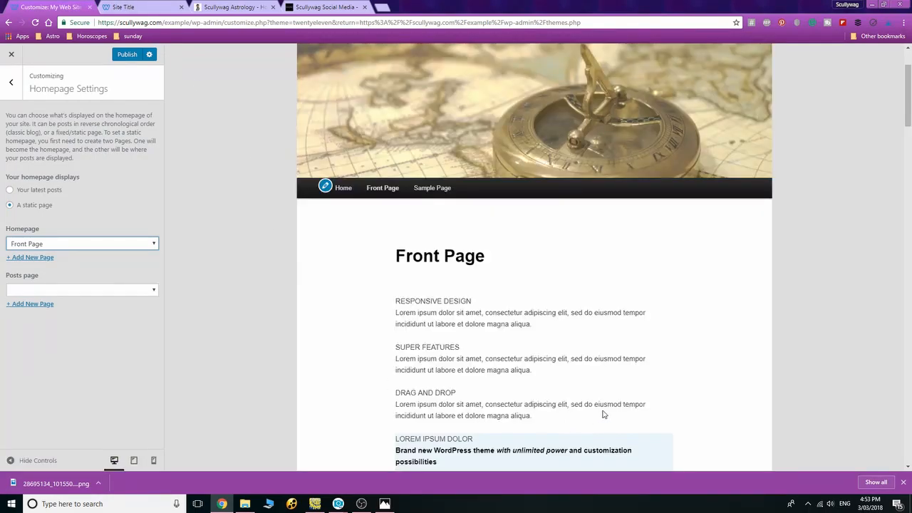
scroll(596, 254, down, 7)
scroll(596, 261, up, 7)
Create a new page titled Blog Posts and use it as the posts page
click(151, 292)
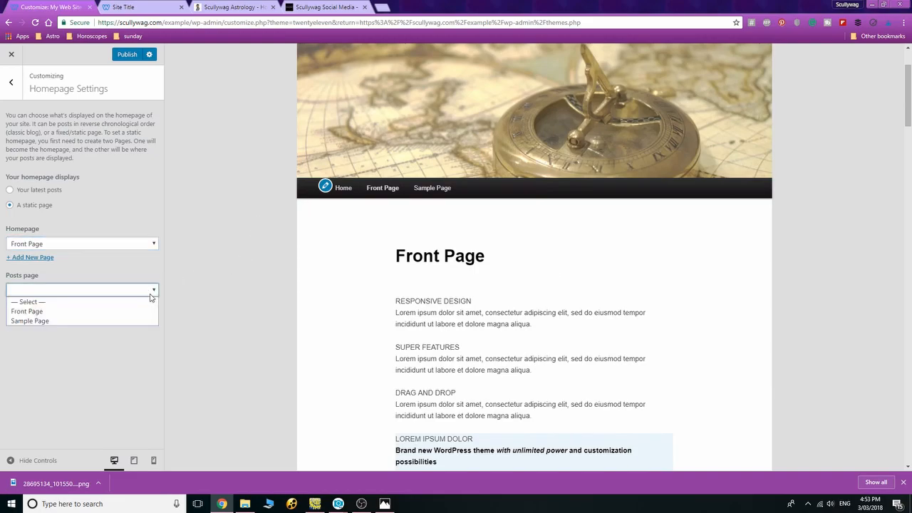
click(146, 349)
click(50, 306)
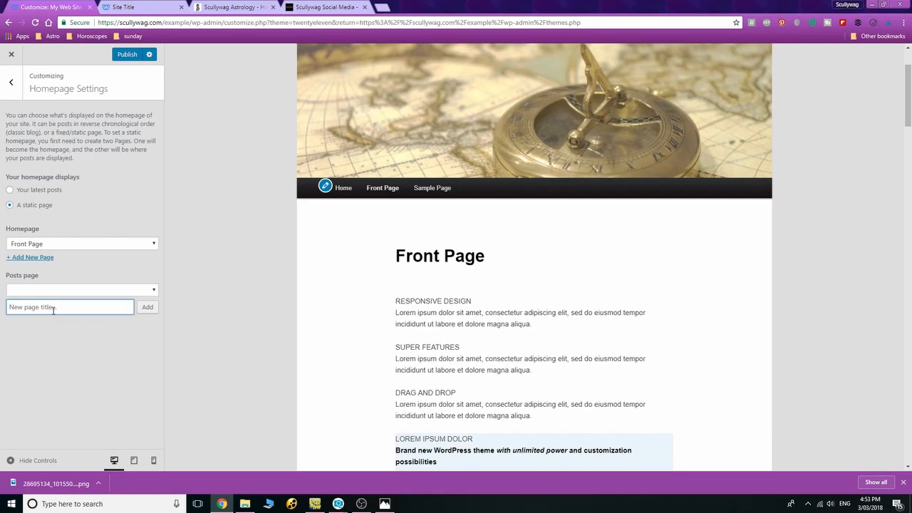
text(Blog Posts)
click(145, 314)
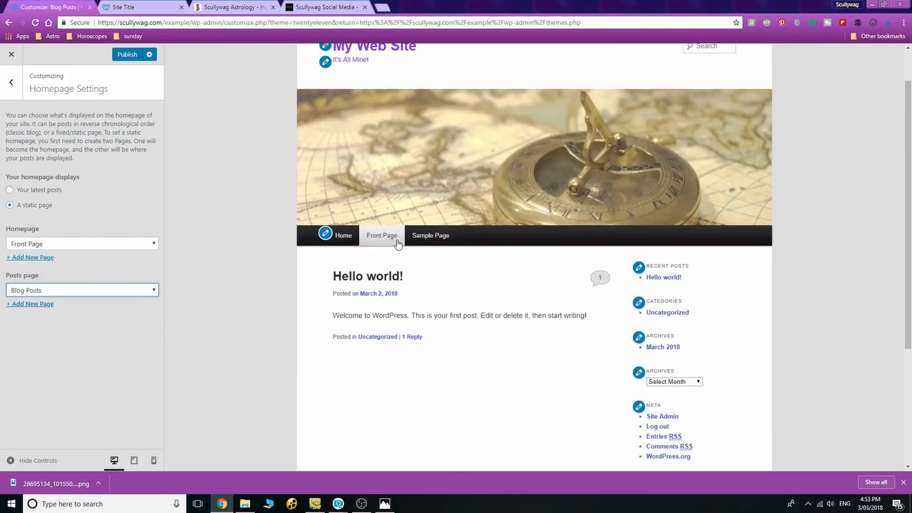
View the Sample Page in the site preview
click(427, 239)
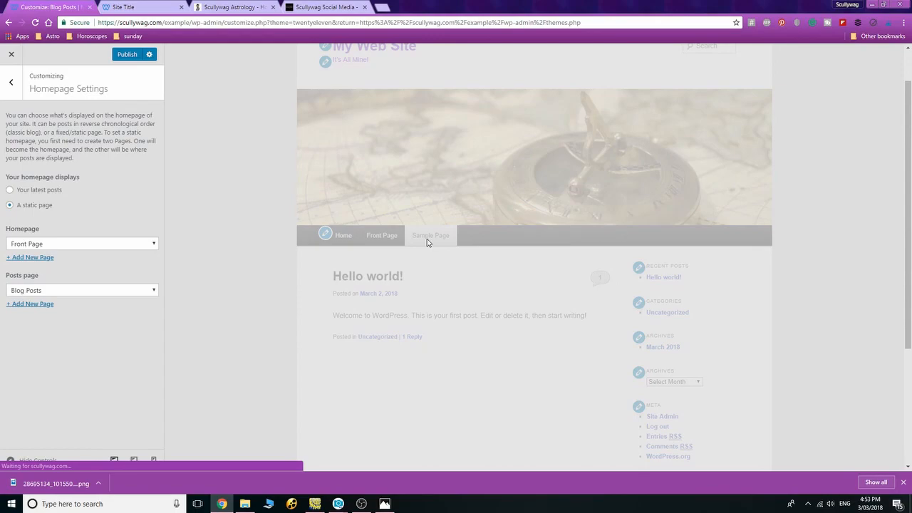
scroll(427, 244, down, 5)
scroll(426, 246, up, 5)
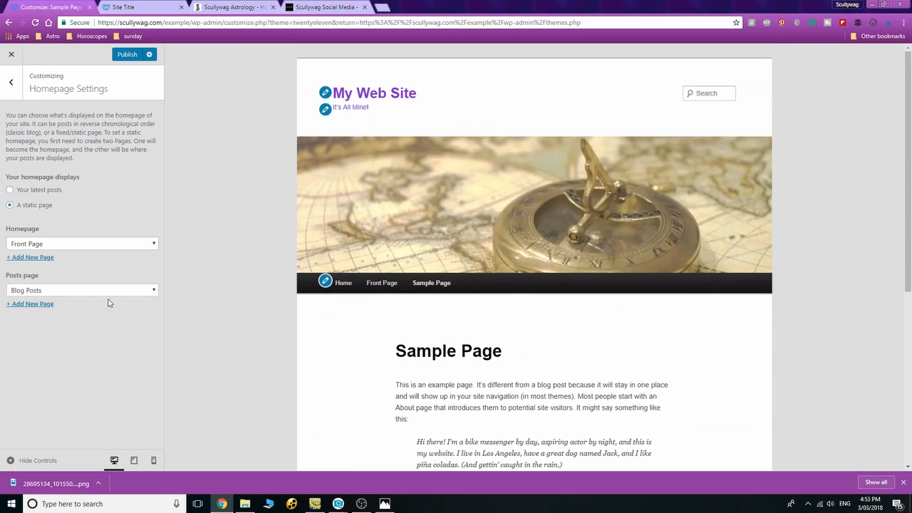
click(154, 292)
click(154, 291)
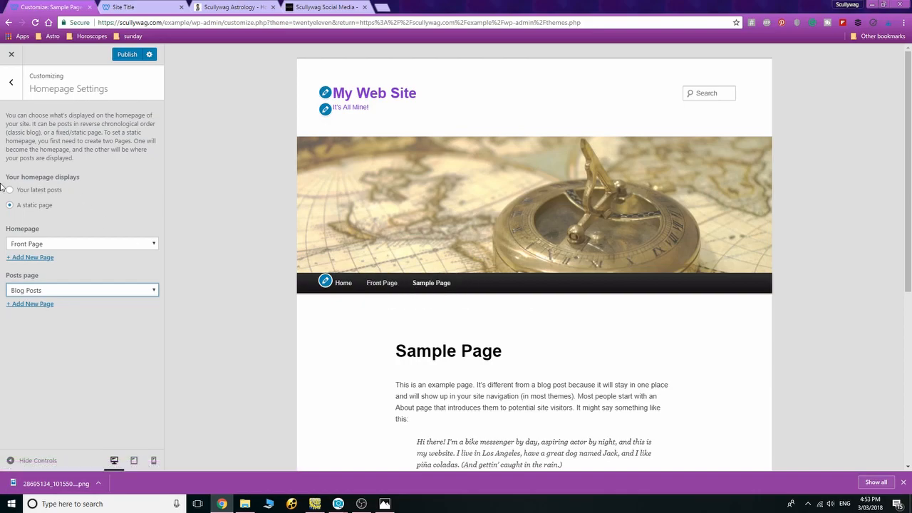
click(14, 85)
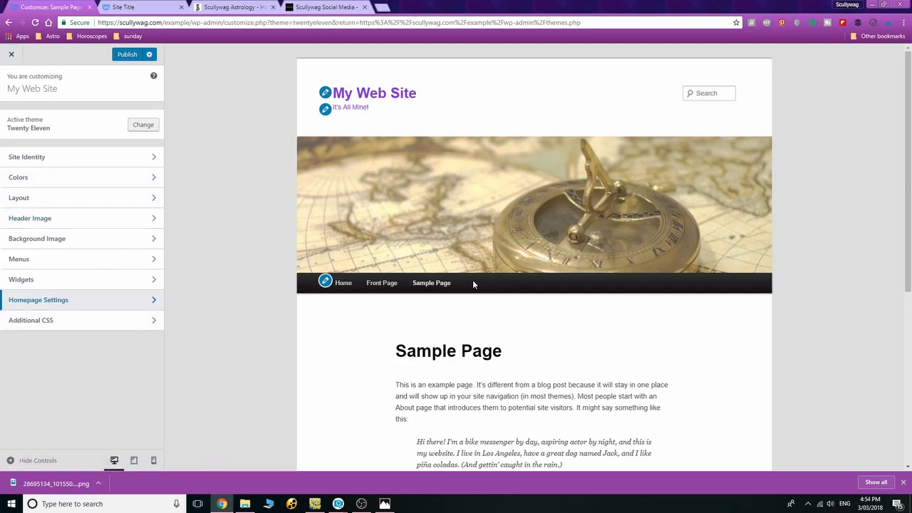
Try Sample Page as the posts page in Homepage Settings, and check Sample Page and Front Page in the preview
click(70, 304)
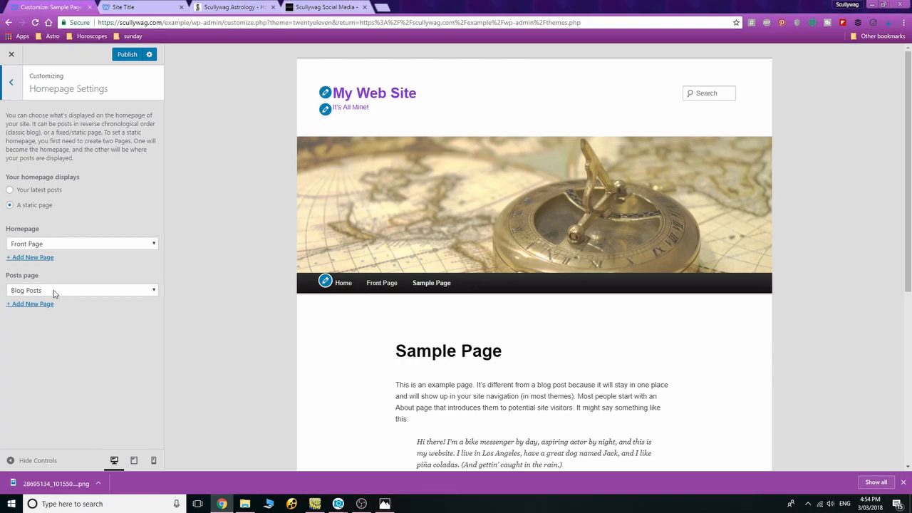
click(150, 292)
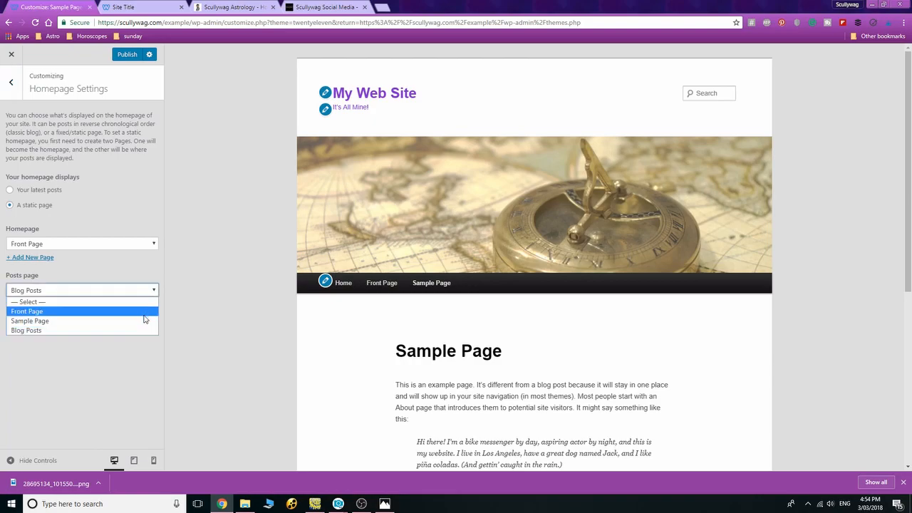
click(144, 321)
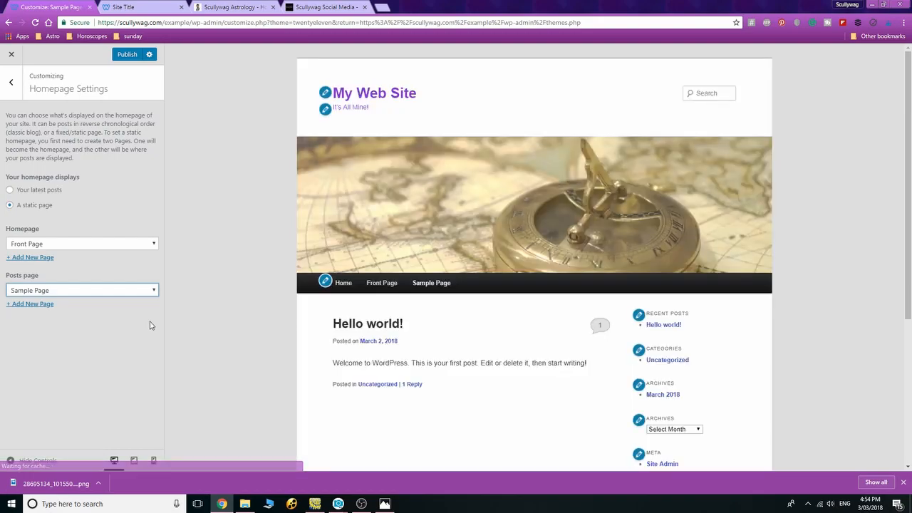
click(439, 283)
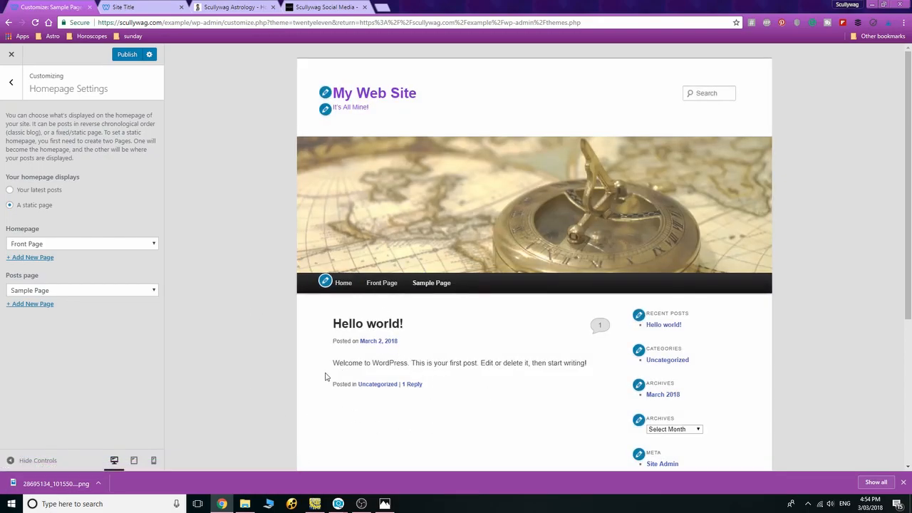
click(393, 285)
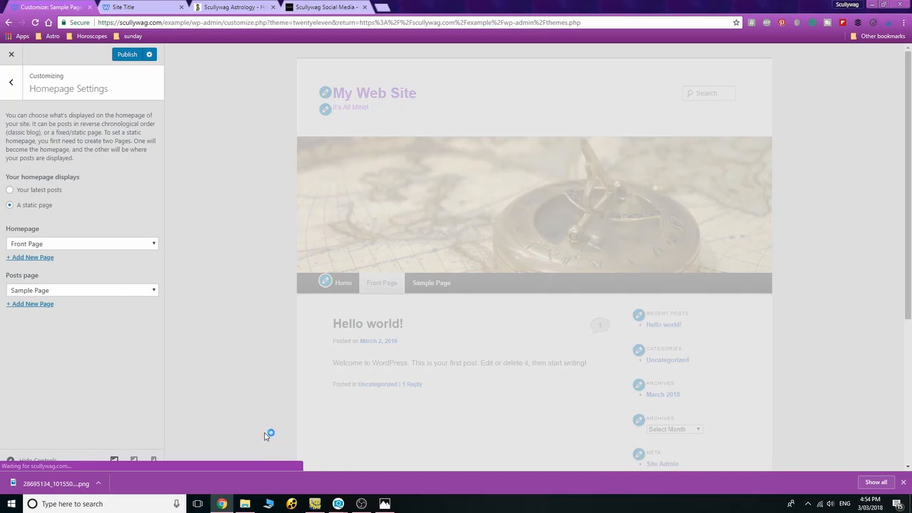
scroll(524, 301, down, 3)
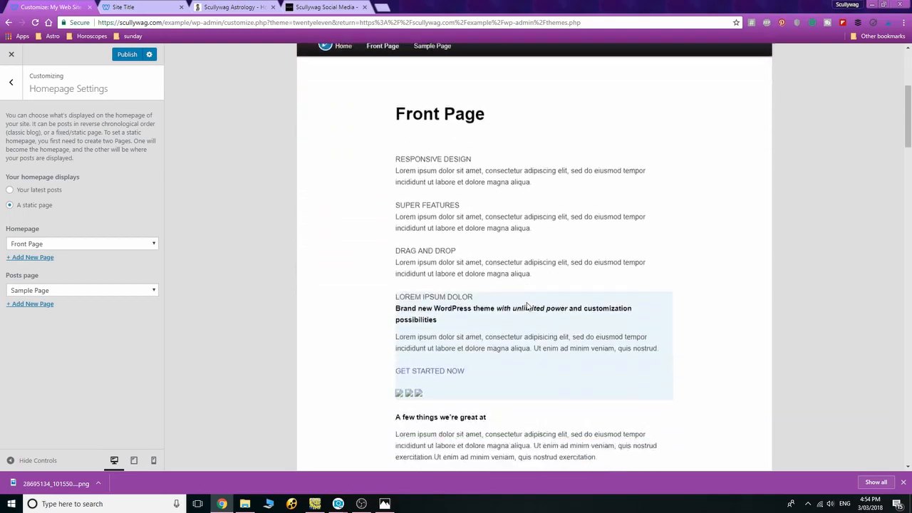
scroll(527, 306, down, 4)
scroll(527, 306, up, 7)
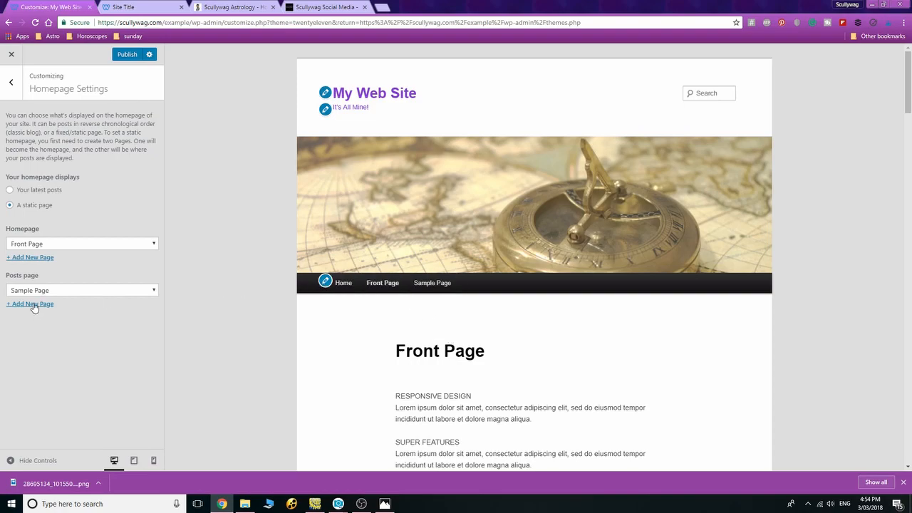
Set the posts page back to Blog Posts and leave Homepage Settings
click(155, 291)
click(146, 330)
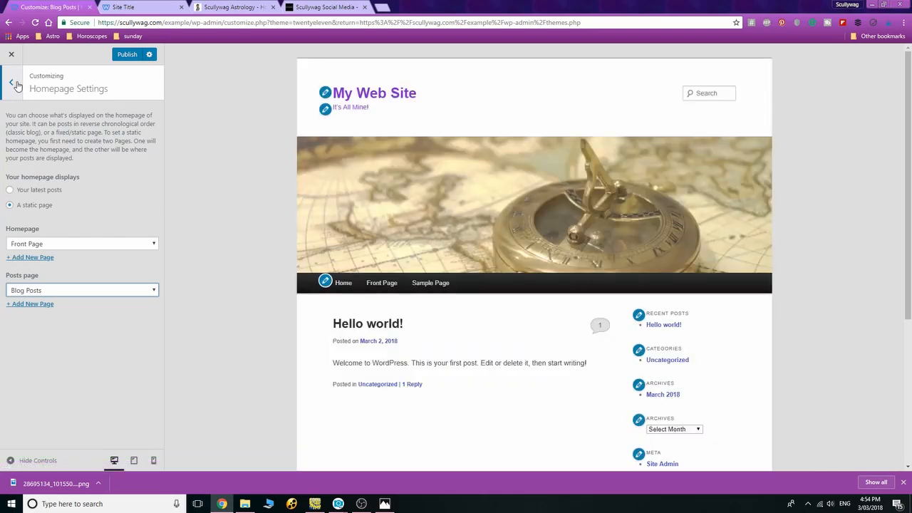
click(18, 86)
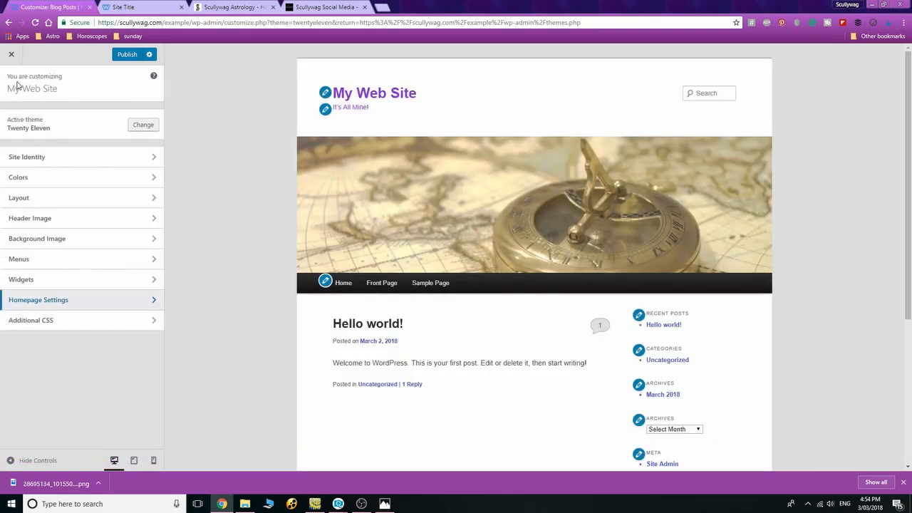
View the Additional CSS section and look over the page preview beside it
click(85, 321)
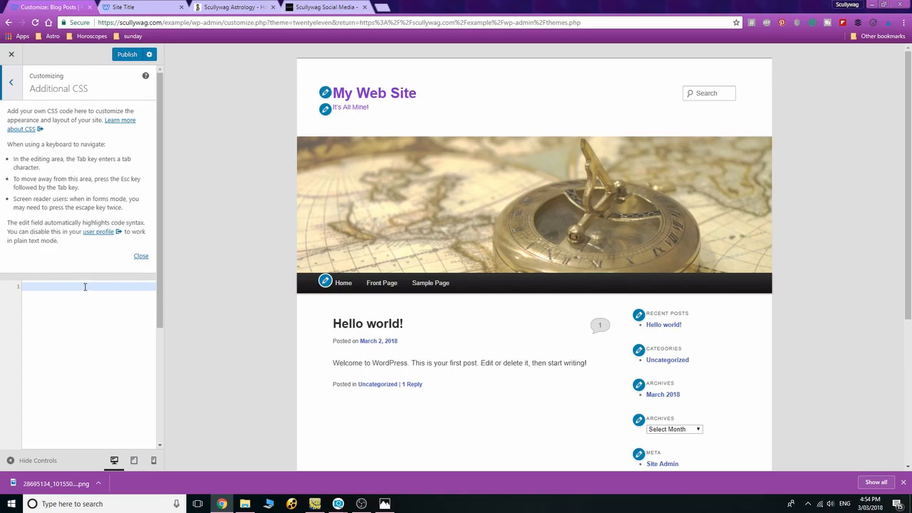
scroll(500, 332, down, 3)
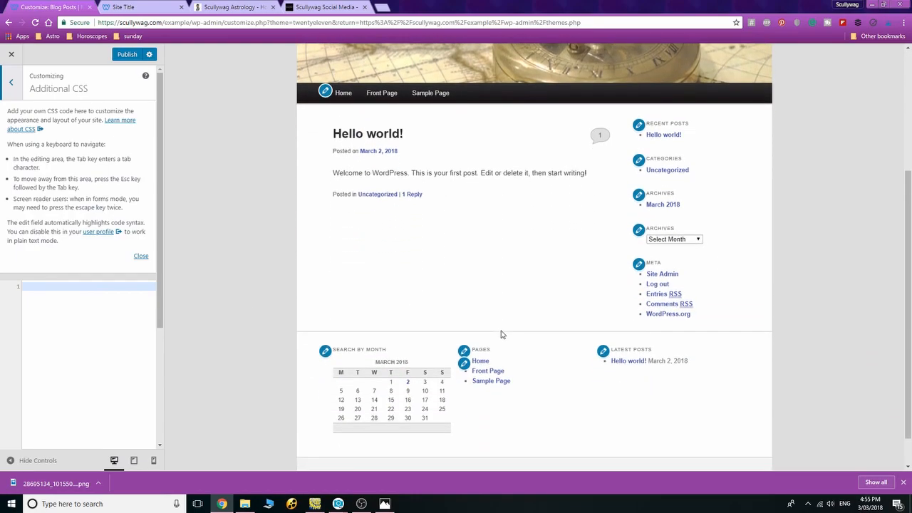
scroll(501, 332, up, 2)
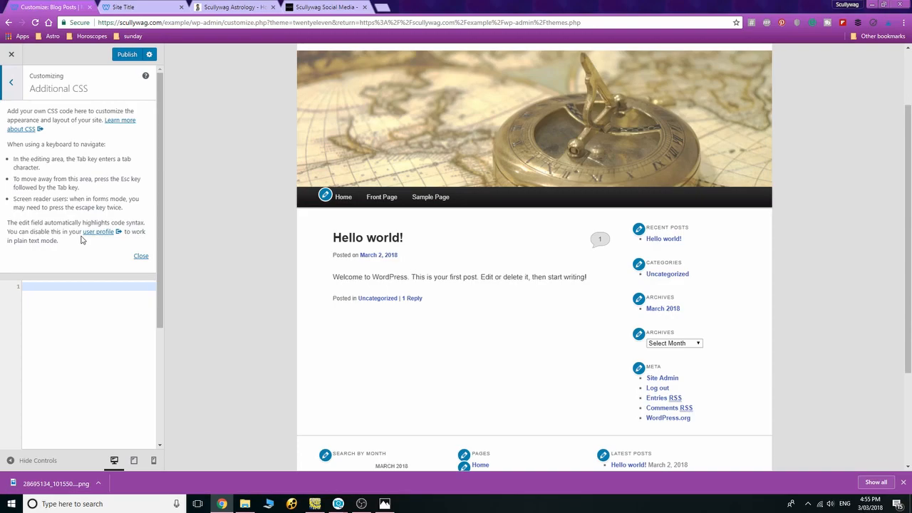
click(11, 84)
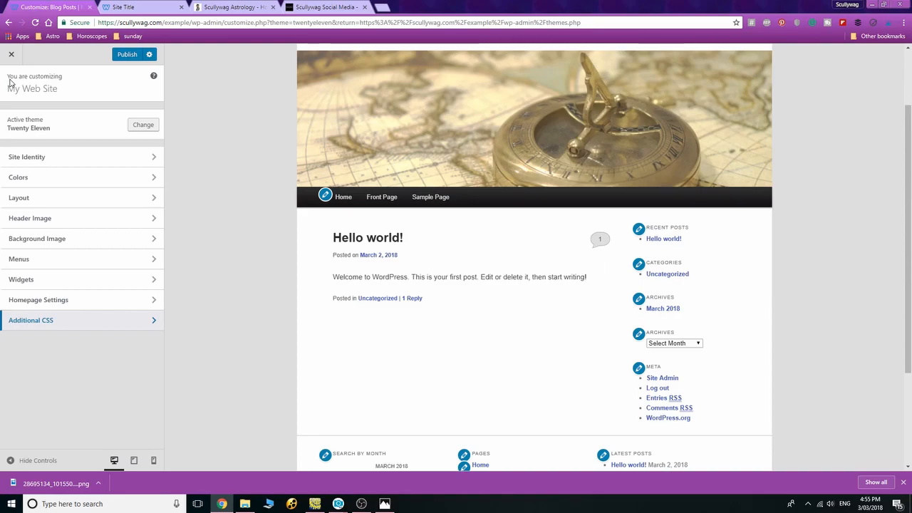
Publish the customizations and reload the live example site in its own browser tab
click(129, 55)
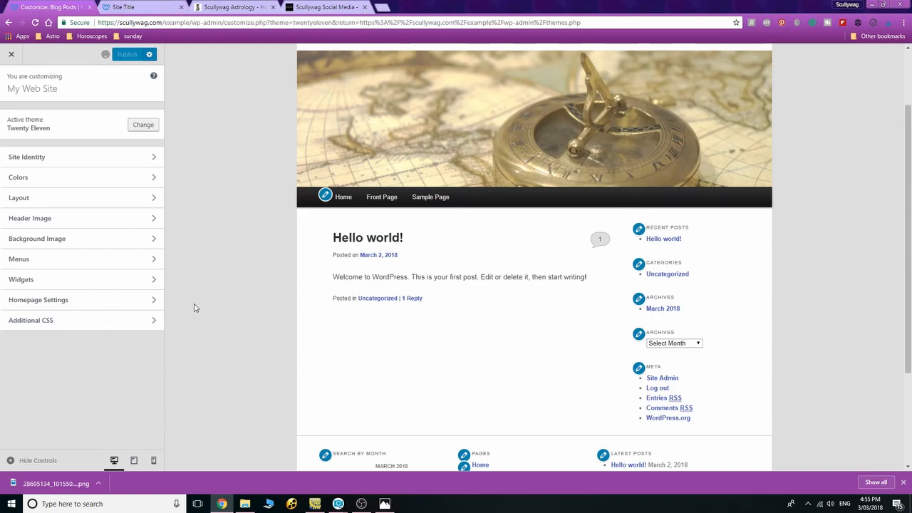
click(128, 7)
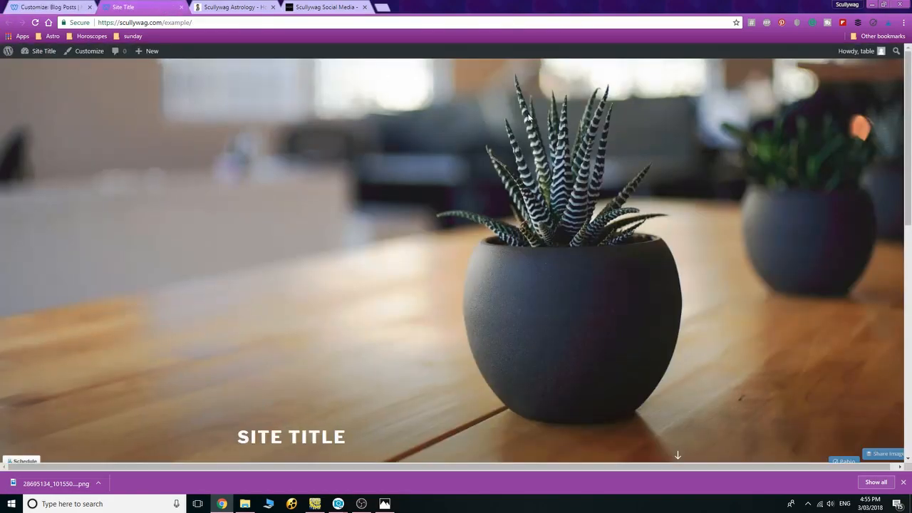
scroll(537, 216, down, 4)
scroll(534, 224, up, 4)
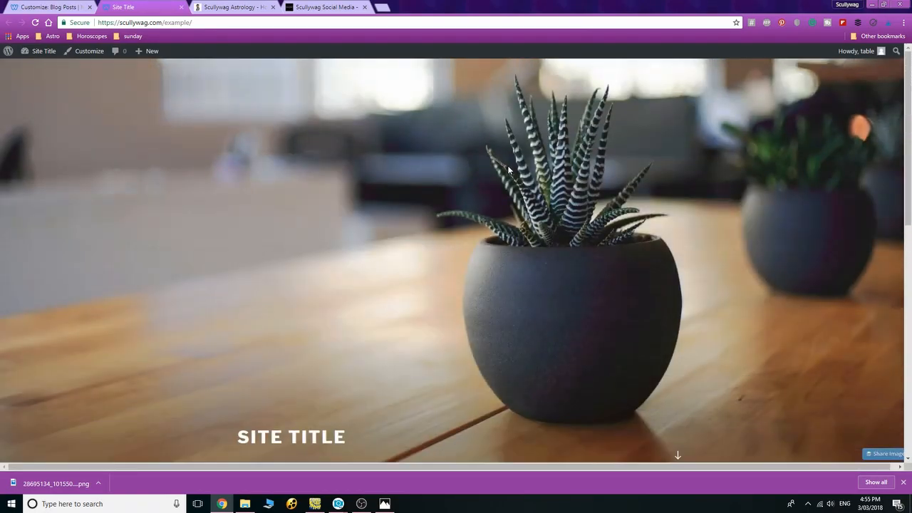
click(39, 9)
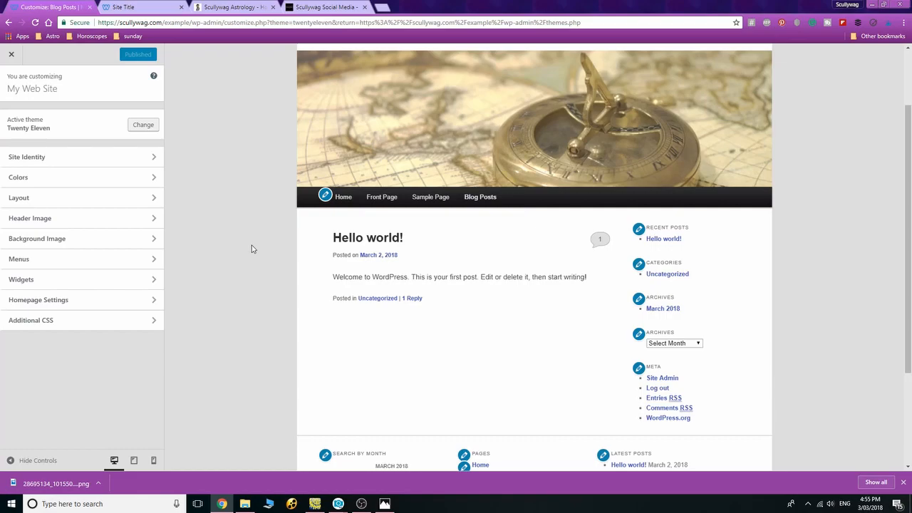
click(145, 11)
click(35, 23)
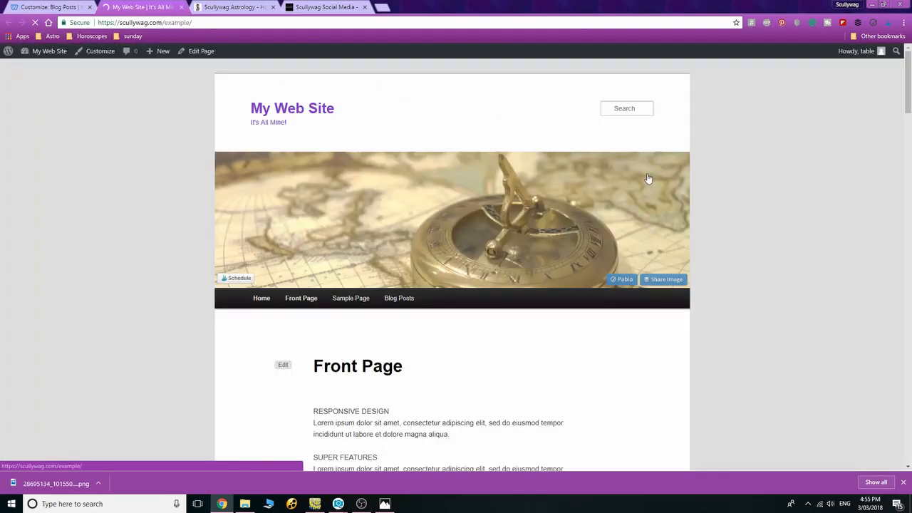
Look through the live homepage and the Blog Posts page
scroll(652, 185, down, 3)
scroll(661, 193, down, 8)
scroll(662, 193, up, 12)
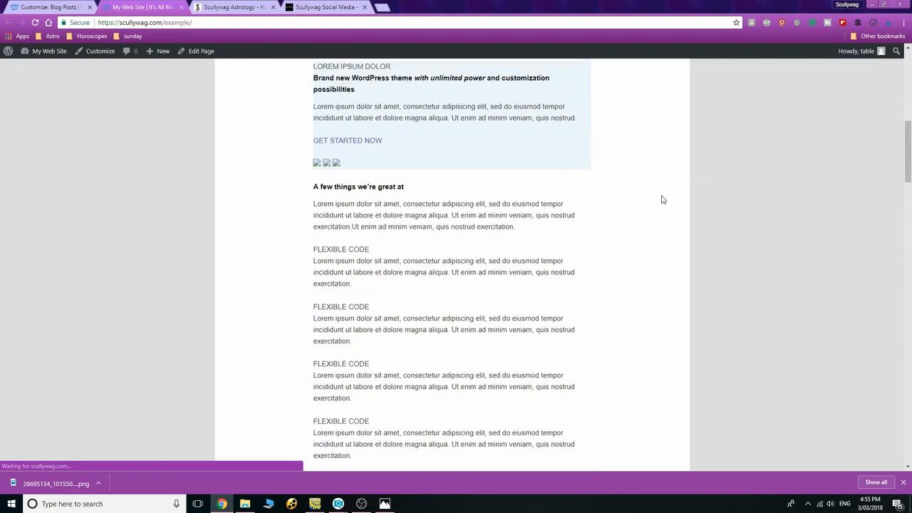
scroll(661, 199, up, 3)
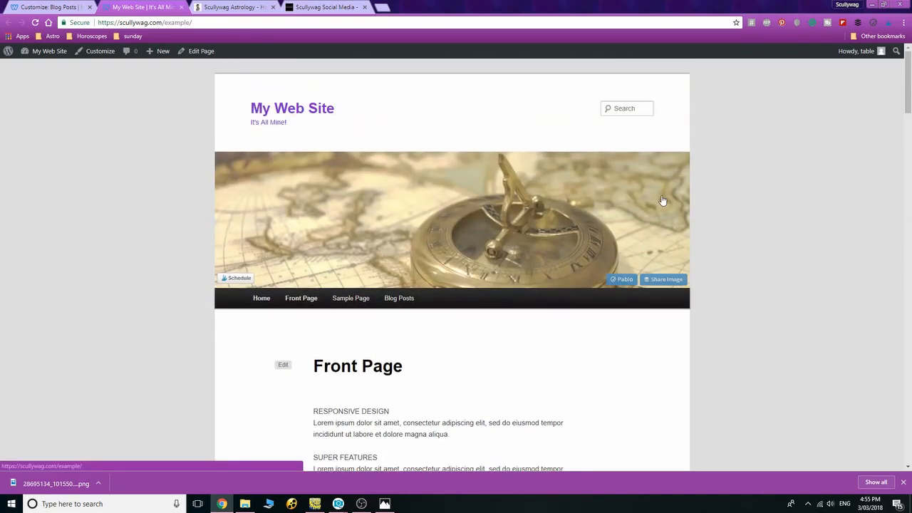
click(399, 301)
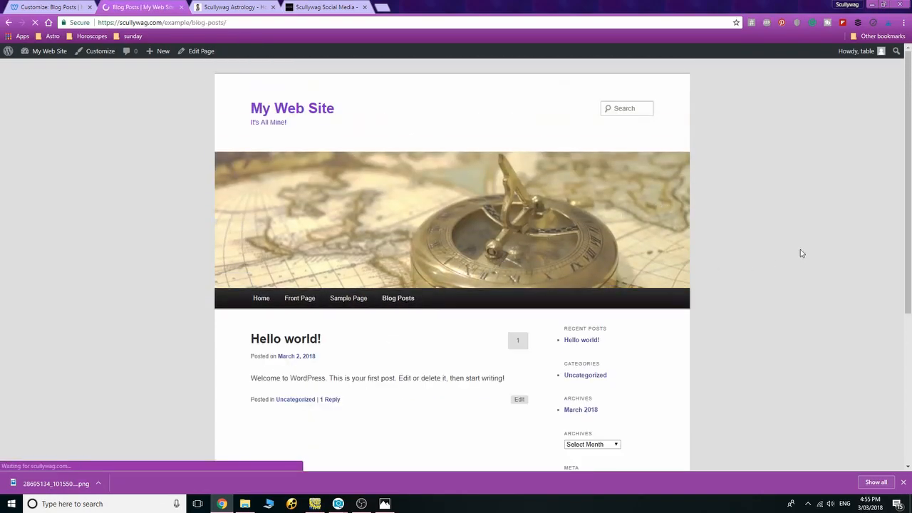
scroll(800, 252, down, 3)
scroll(799, 252, up, 3)
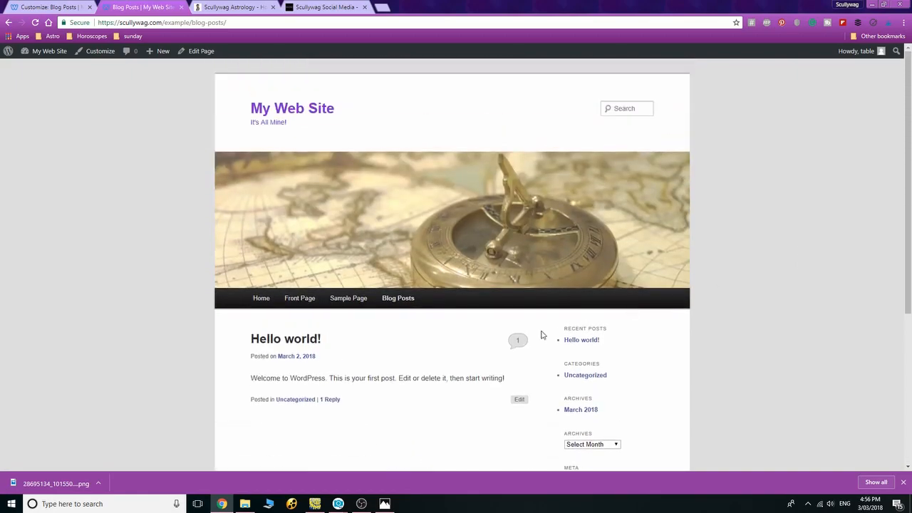
Compare the Front Page and Home menu links on the live site by viewing both pages
click(302, 299)
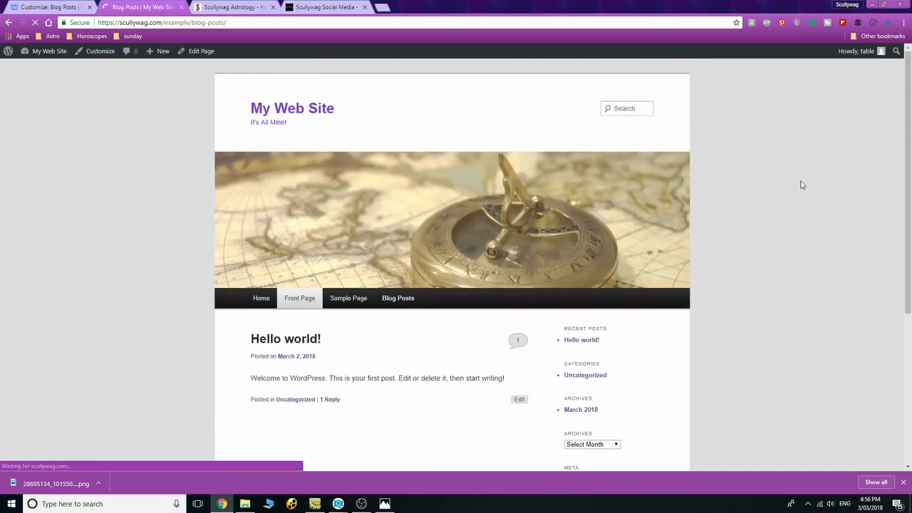
scroll(800, 184, down, 6)
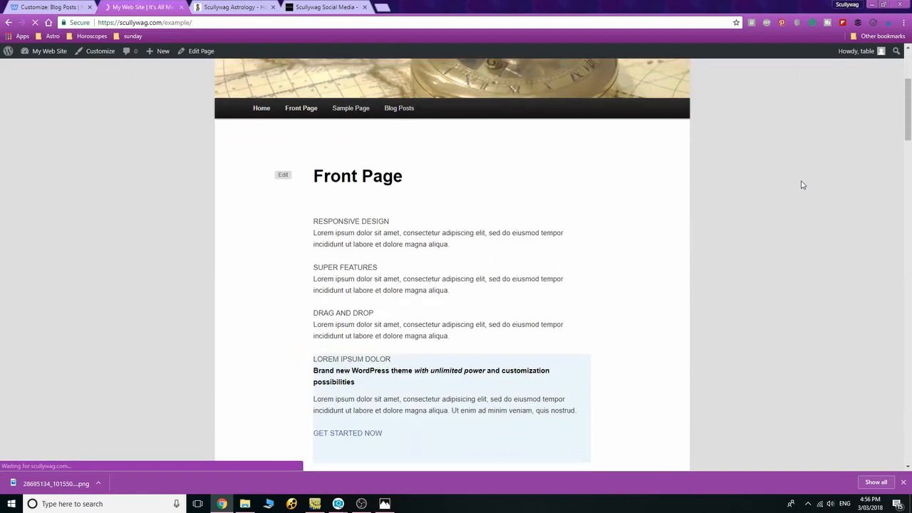
scroll(801, 184, up, 5)
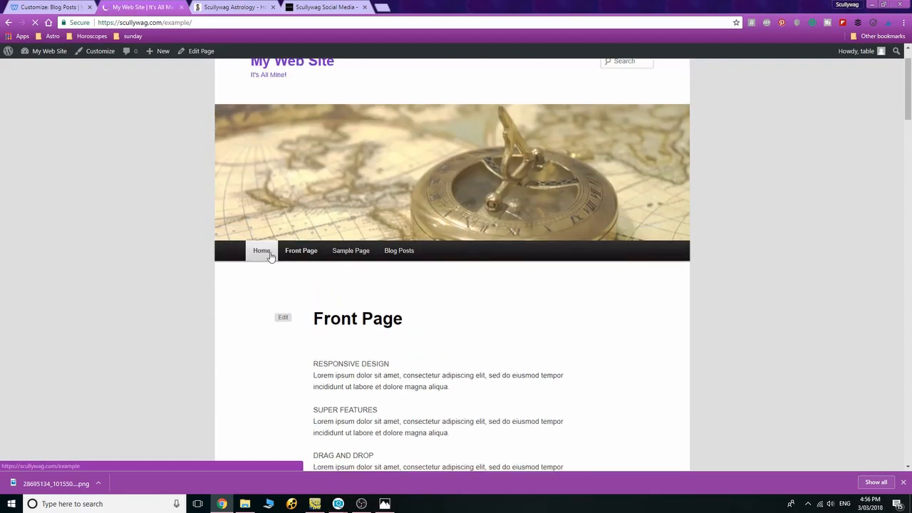
click(260, 252)
scroll(823, 194, down, 8)
scroll(823, 193, up, 8)
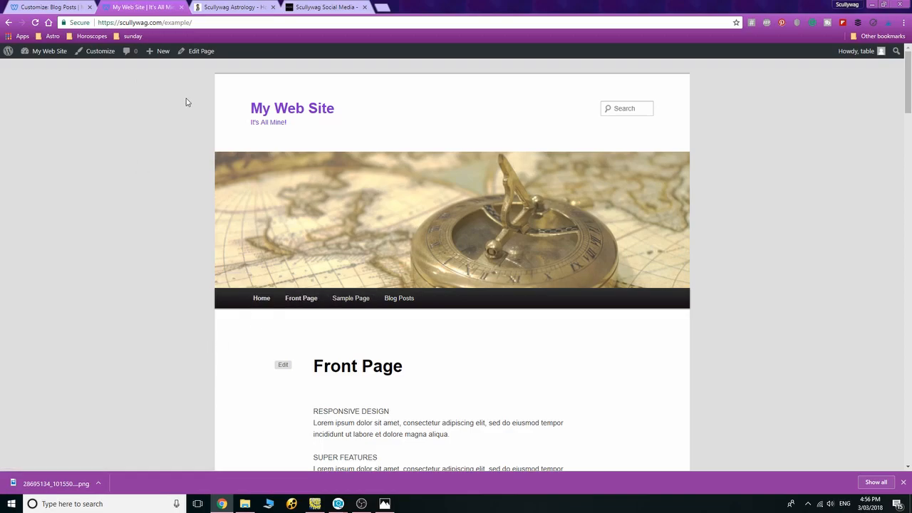
Return to the Customizer and review the homepage page choices in Homepage Settings without changing them
click(43, 7)
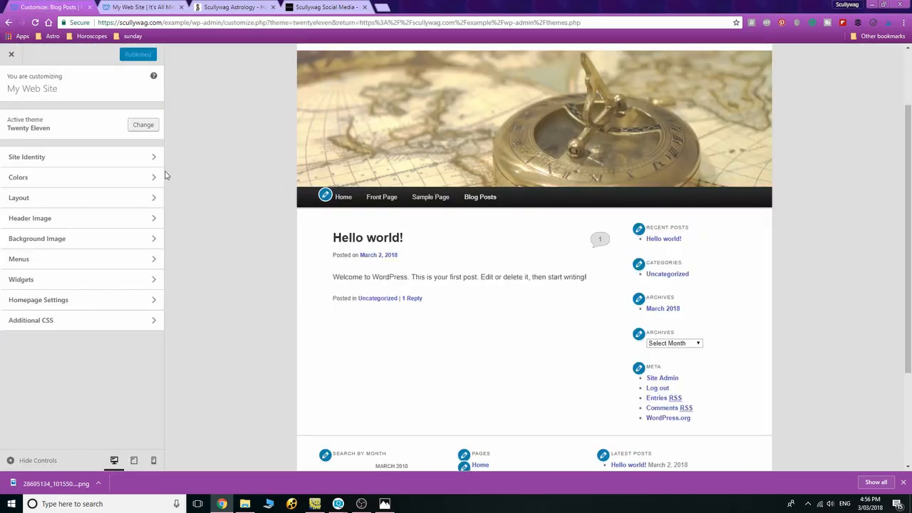
scroll(168, 177, down, 2)
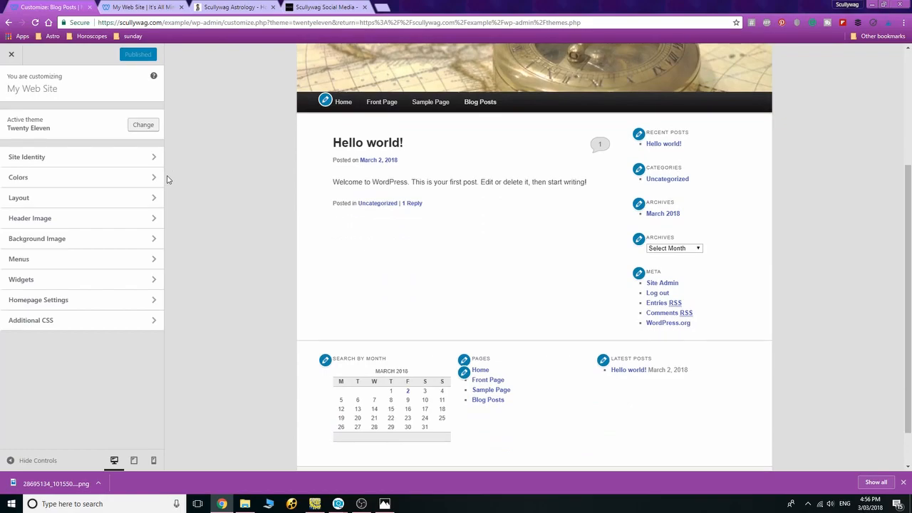
click(95, 301)
click(149, 244)
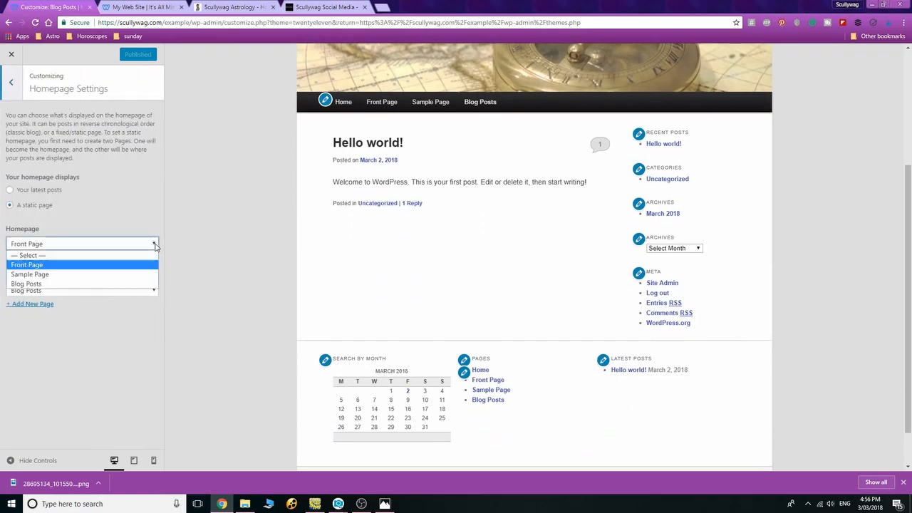
click(154, 244)
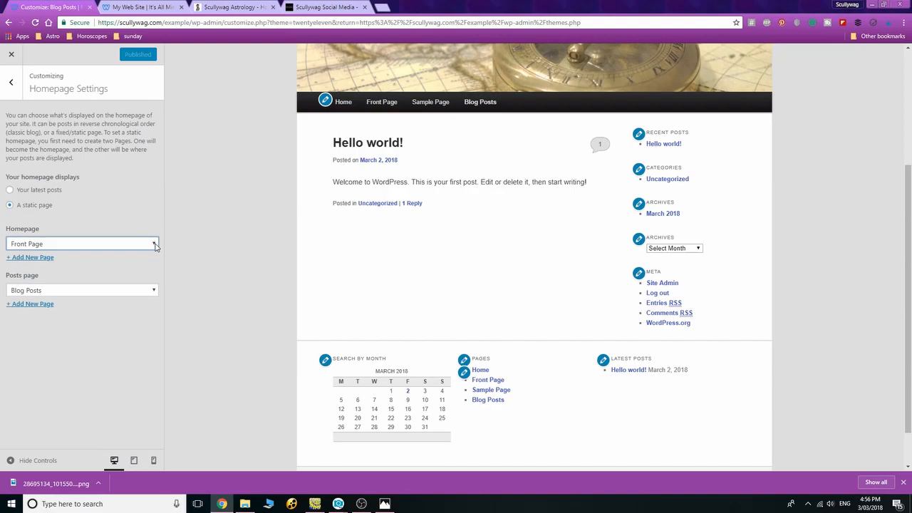
click(10, 82)
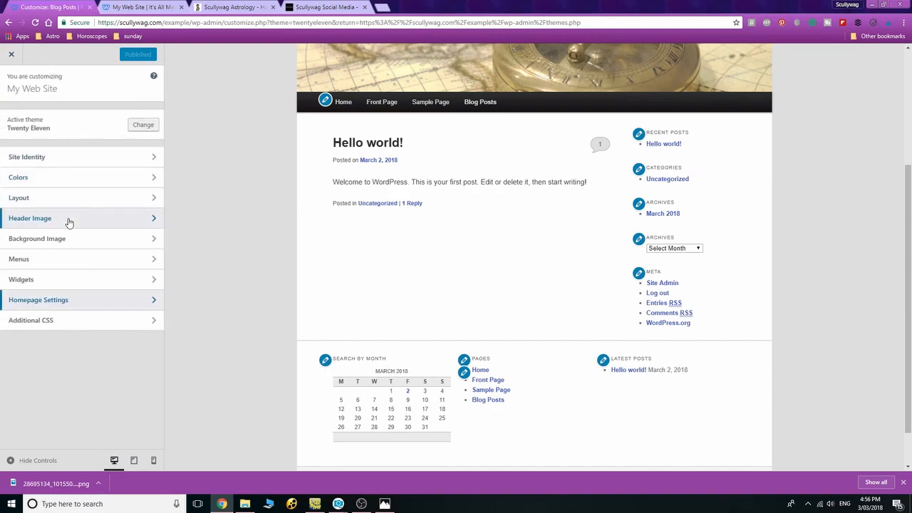
Remove the Home custom link from the Main Pages menu and publish the change
click(82, 261)
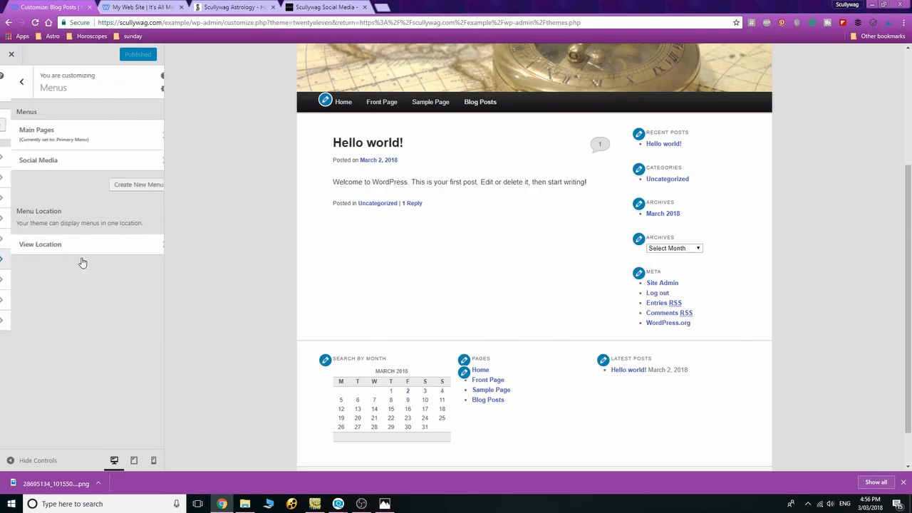
click(102, 138)
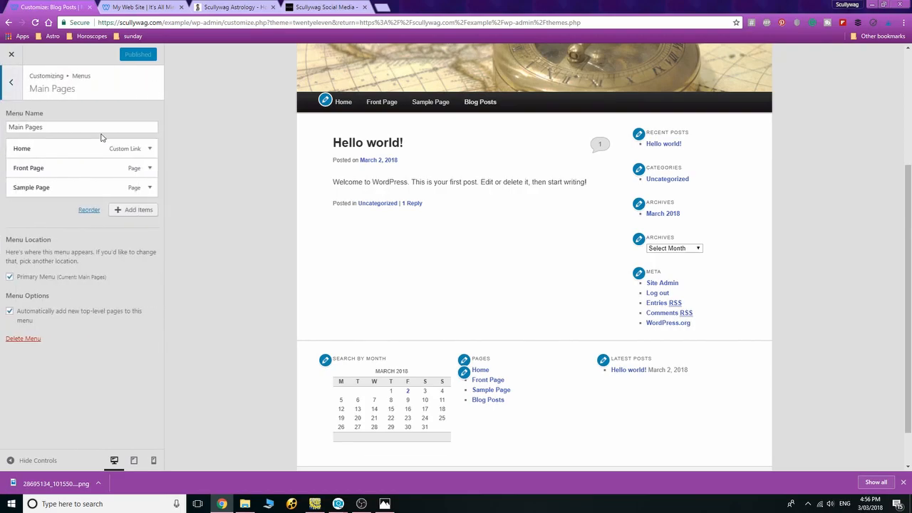
click(149, 149)
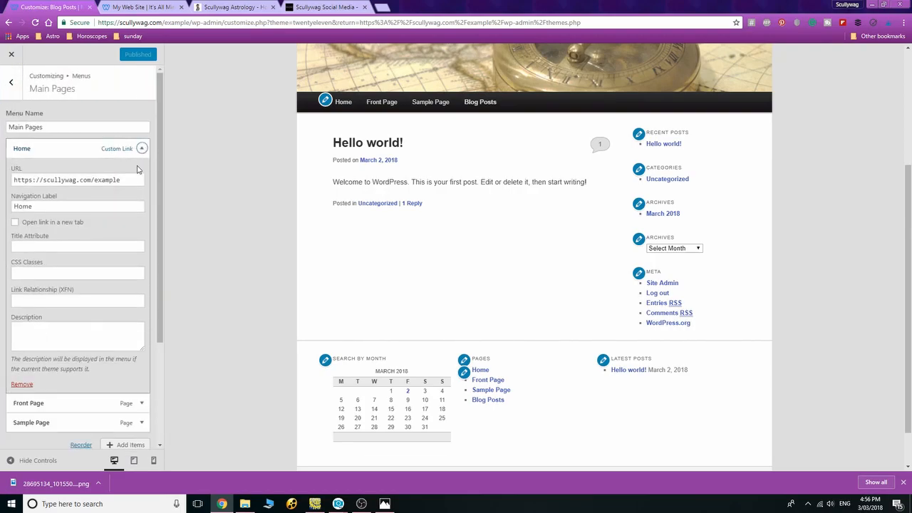
click(22, 384)
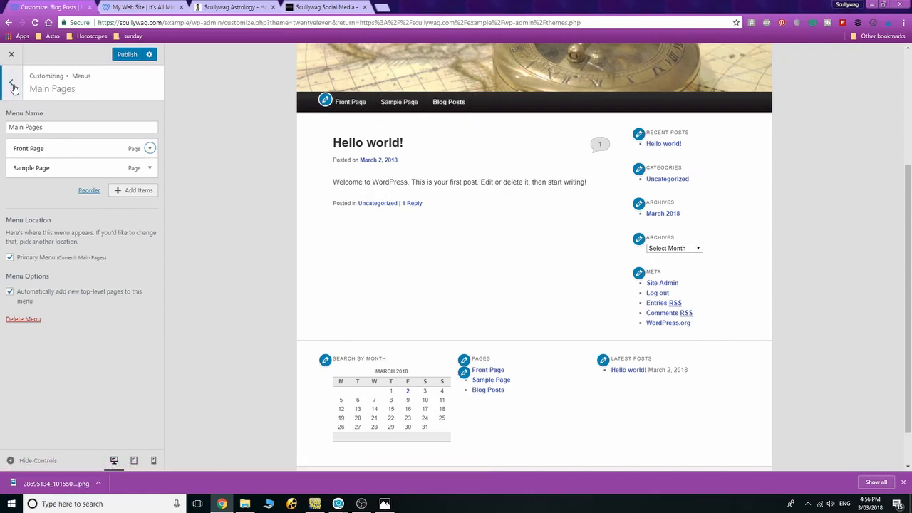
click(126, 57)
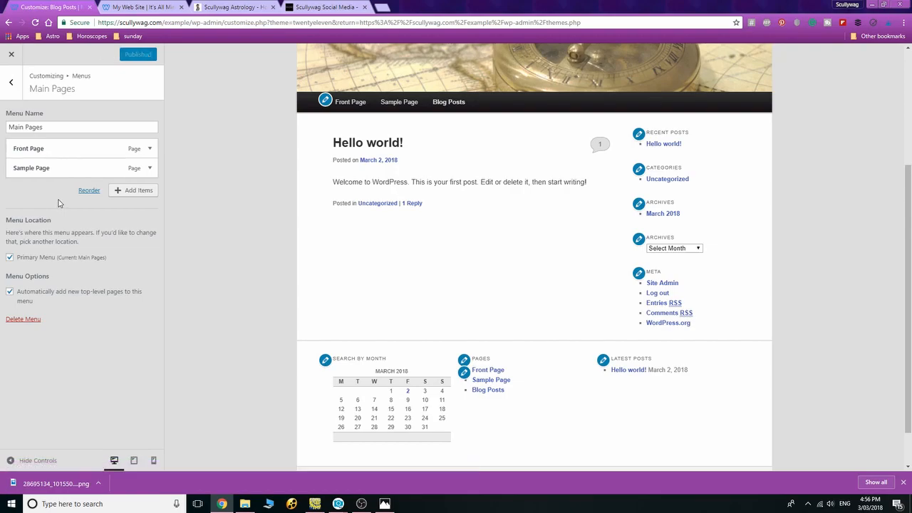
Close the Customizer and open the list of all pages in the site admin
click(14, 86)
click(15, 86)
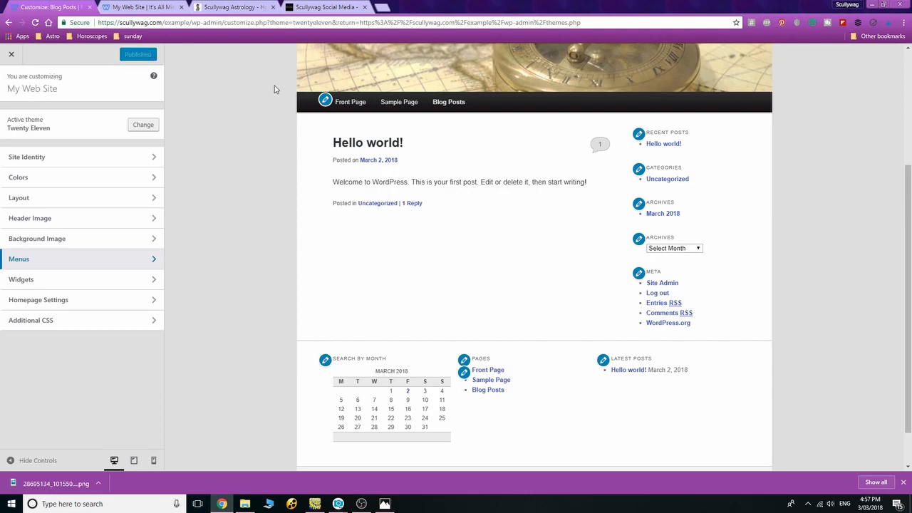
click(11, 56)
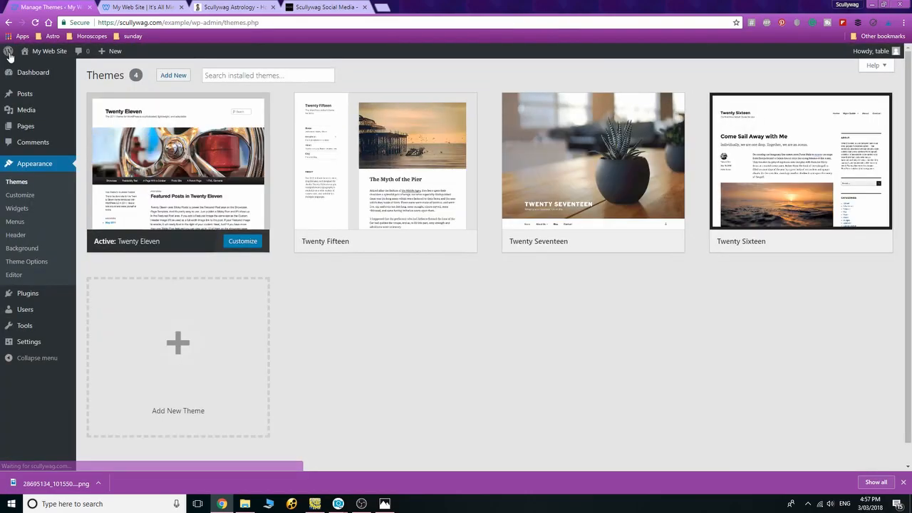
mouse_move(32, 127)
click(90, 131)
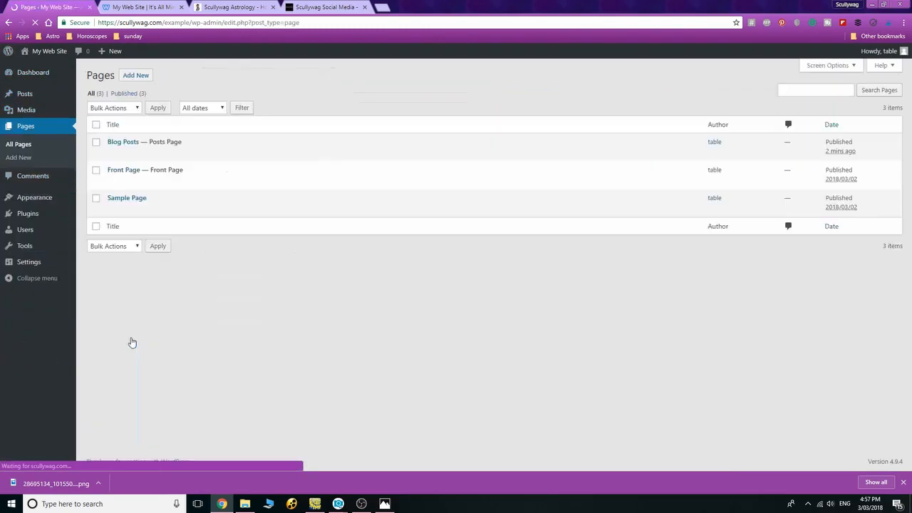
Open the page titled Front Page for editing, rename it Home and update it
mouse_move(118, 144)
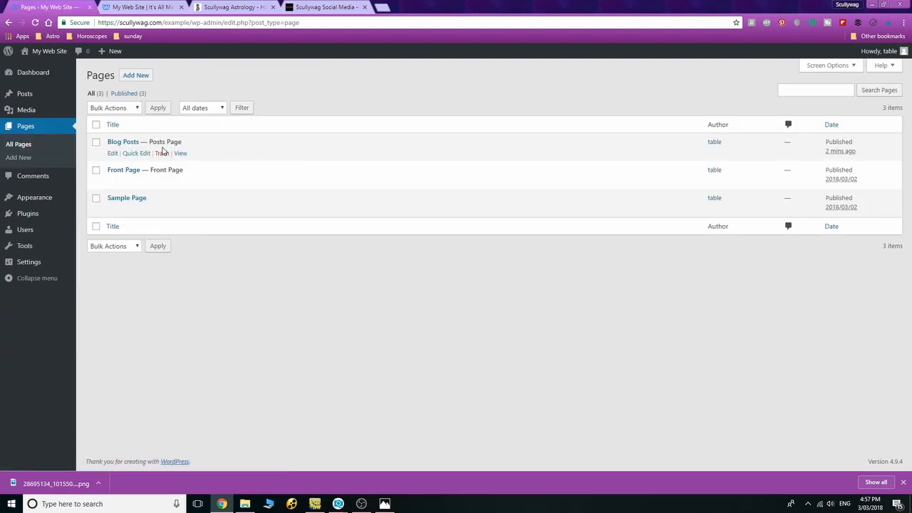
mouse_move(128, 178)
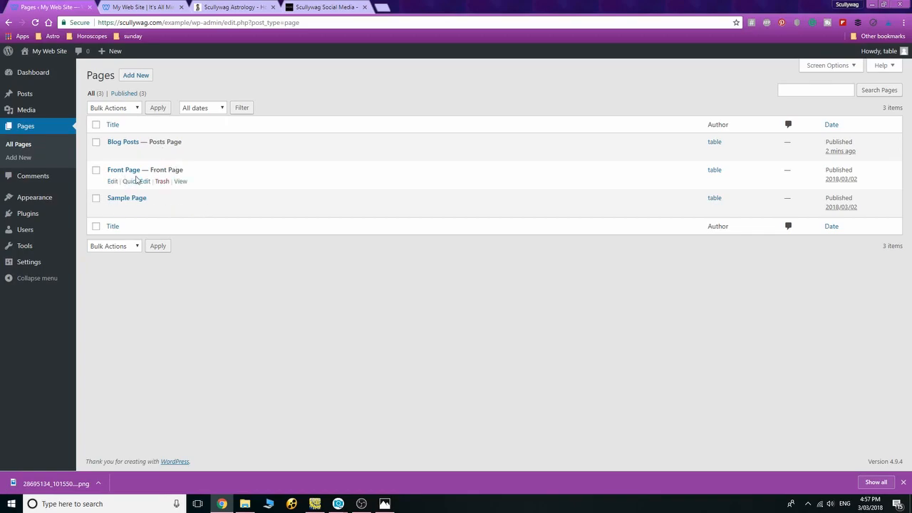
click(113, 182)
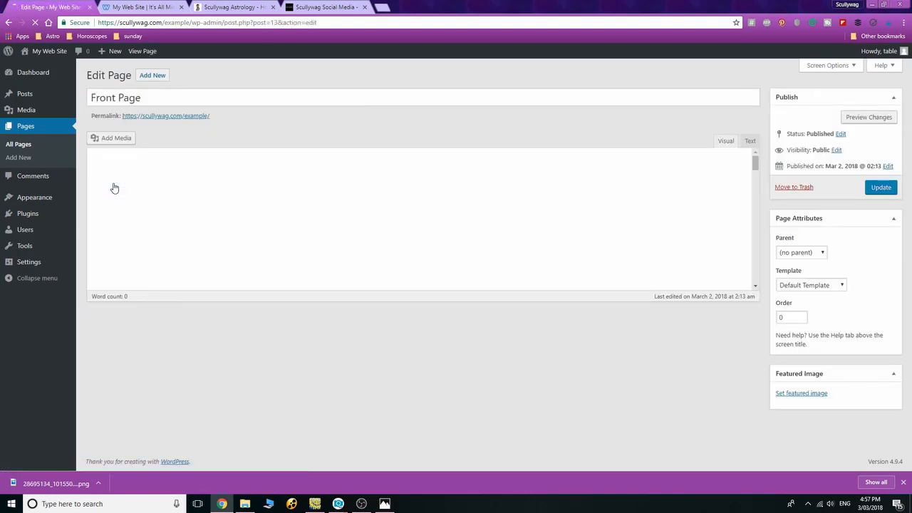
drag(159, 105, 36, 110)
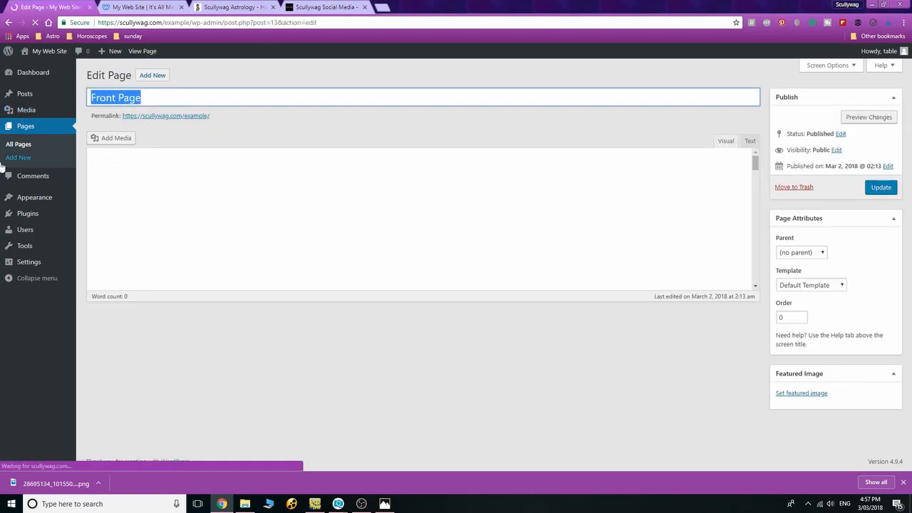
text(Home)
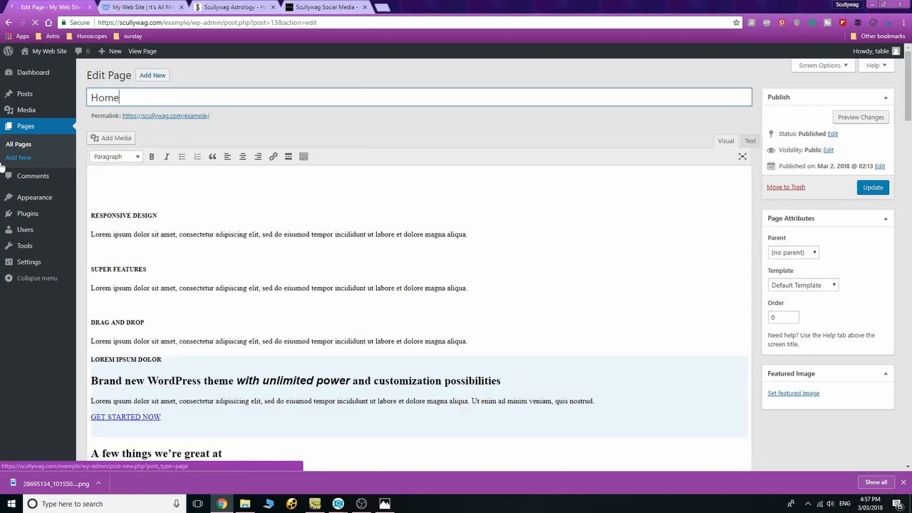
click(876, 187)
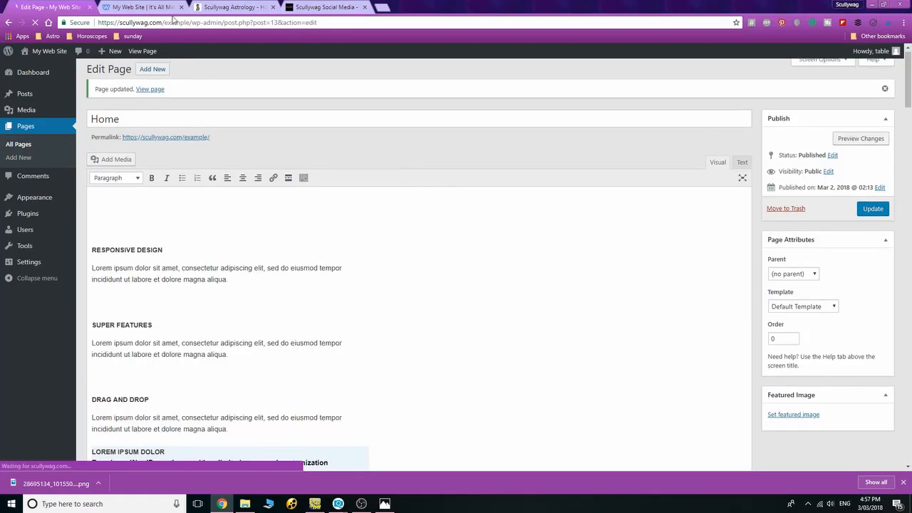
Check the navigation menu and the homepage content on the live example site by following its Home link
click(143, 7)
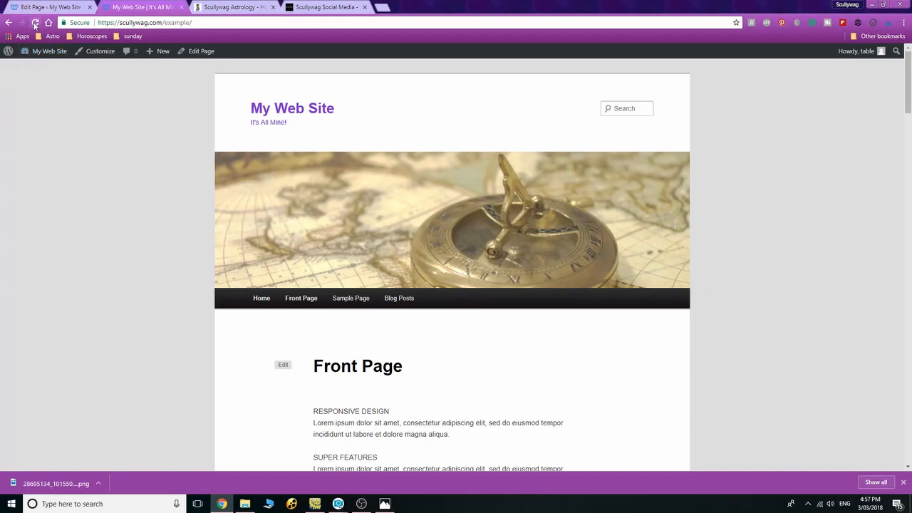
click(263, 305)
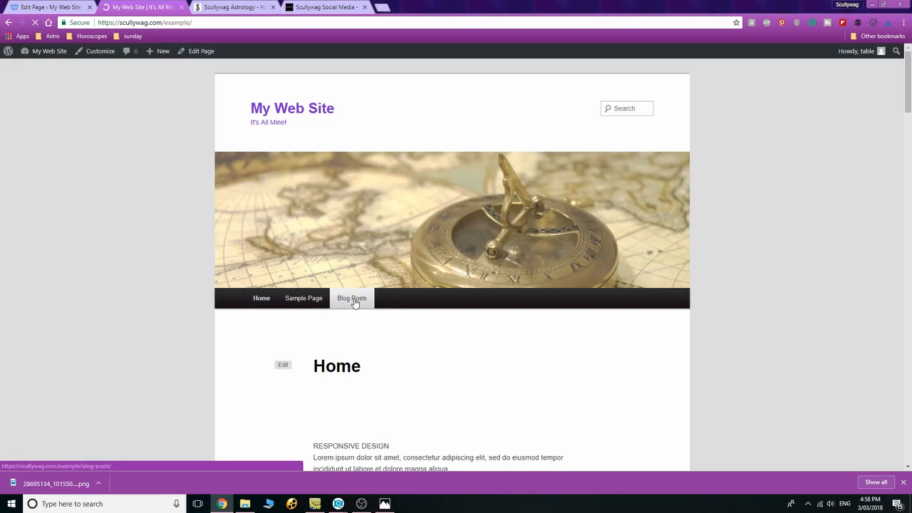
scroll(472, 325, down, 9)
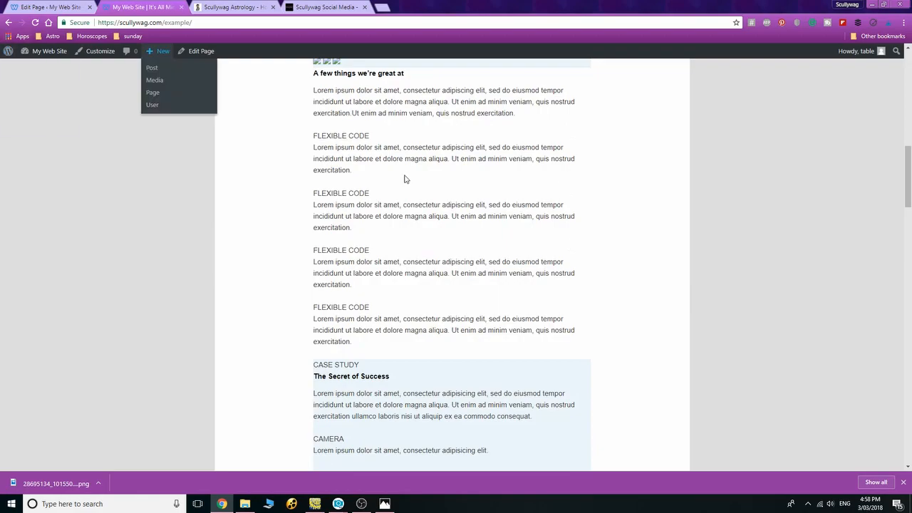
scroll(406, 179, up, 7)
Return to the site admin's browser tab and go to the Dashboard home screen
click(56, 8)
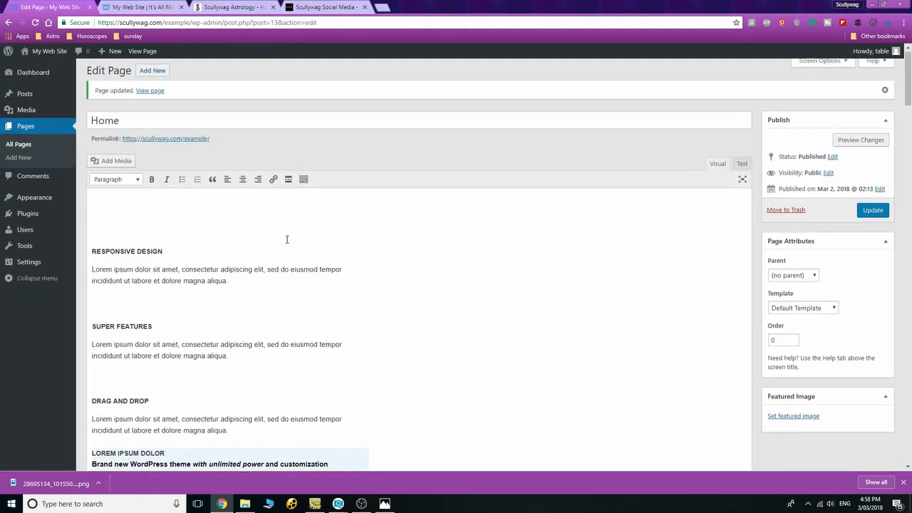
mouse_move(47, 74)
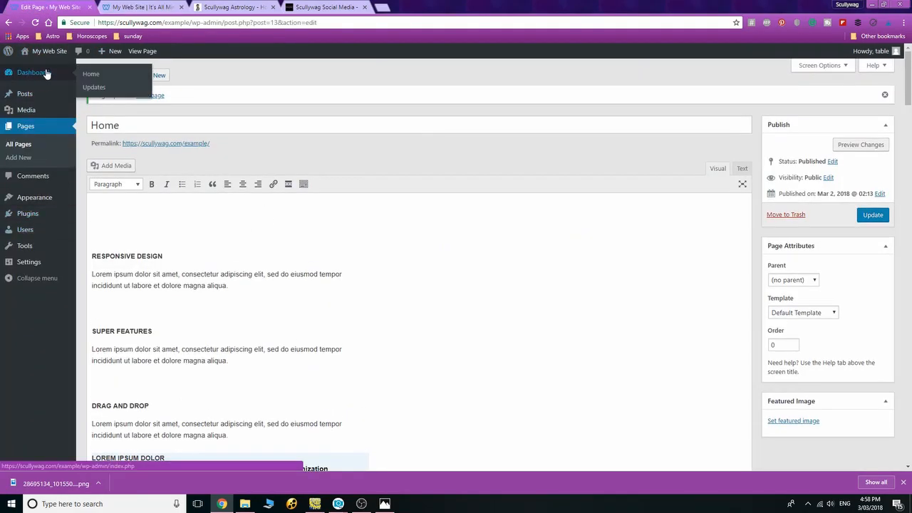
click(108, 73)
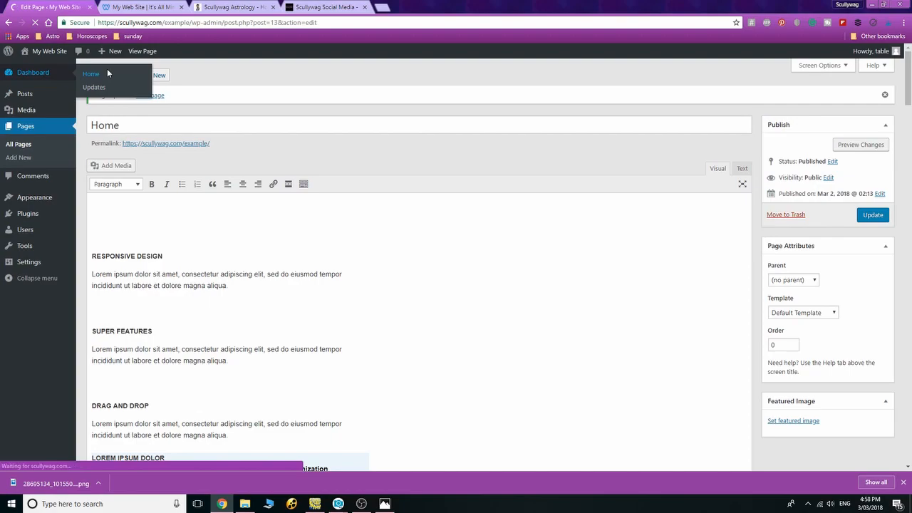